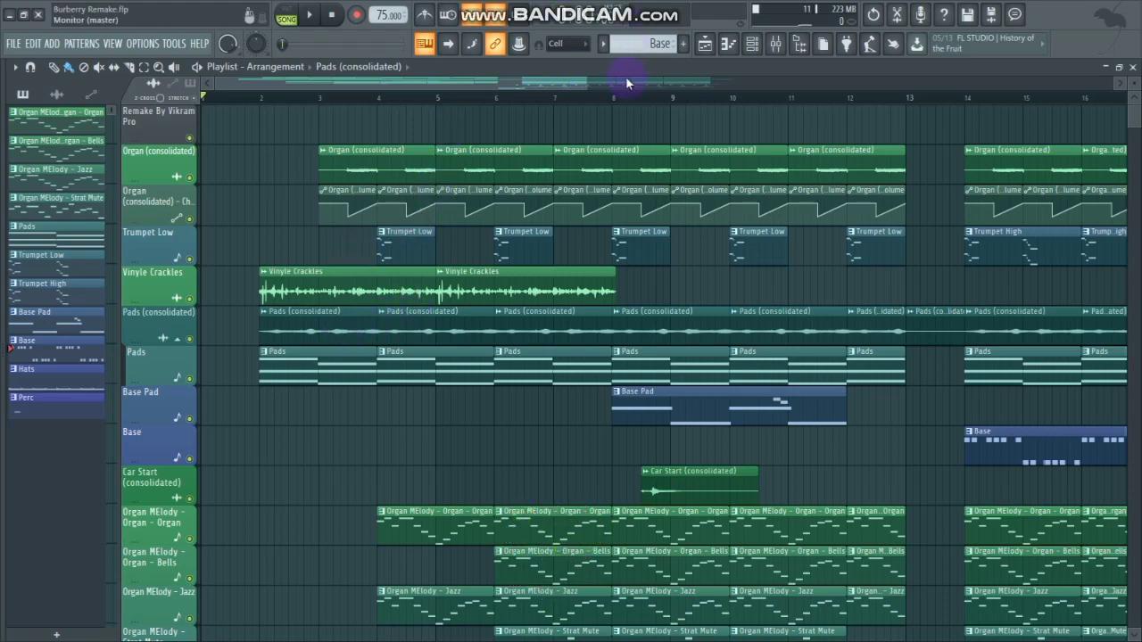
- Play a short part of the arrangement from the start of bar 14
drag(586, 84, 455, 85)
scroll(384, 280, down, 2)
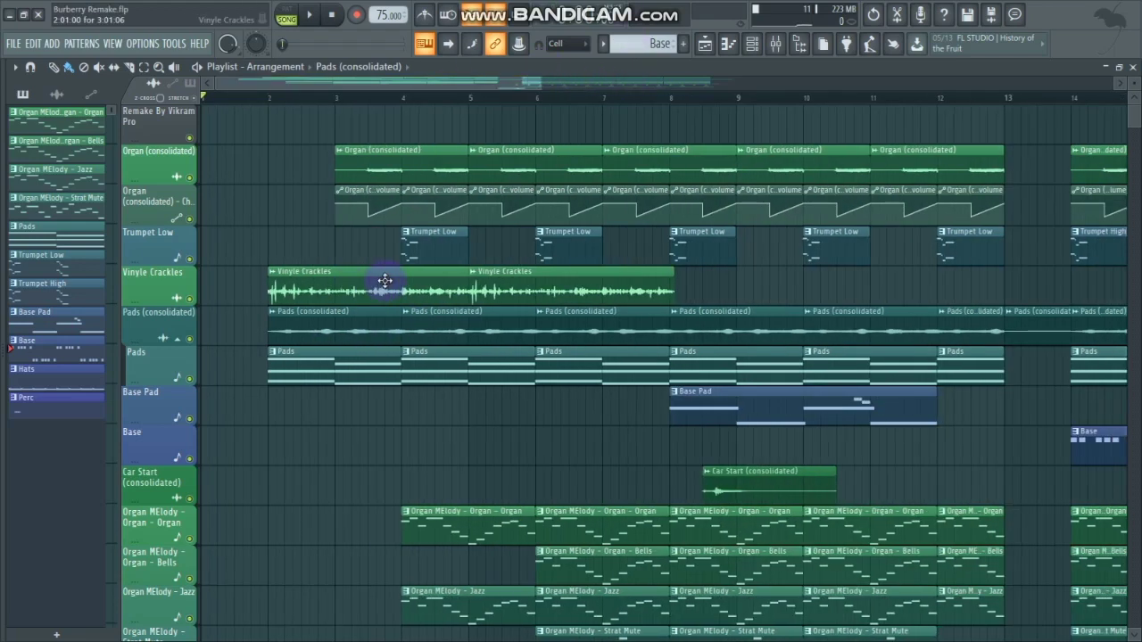
scroll(384, 279, down, 2)
scroll(384, 278, up, 2)
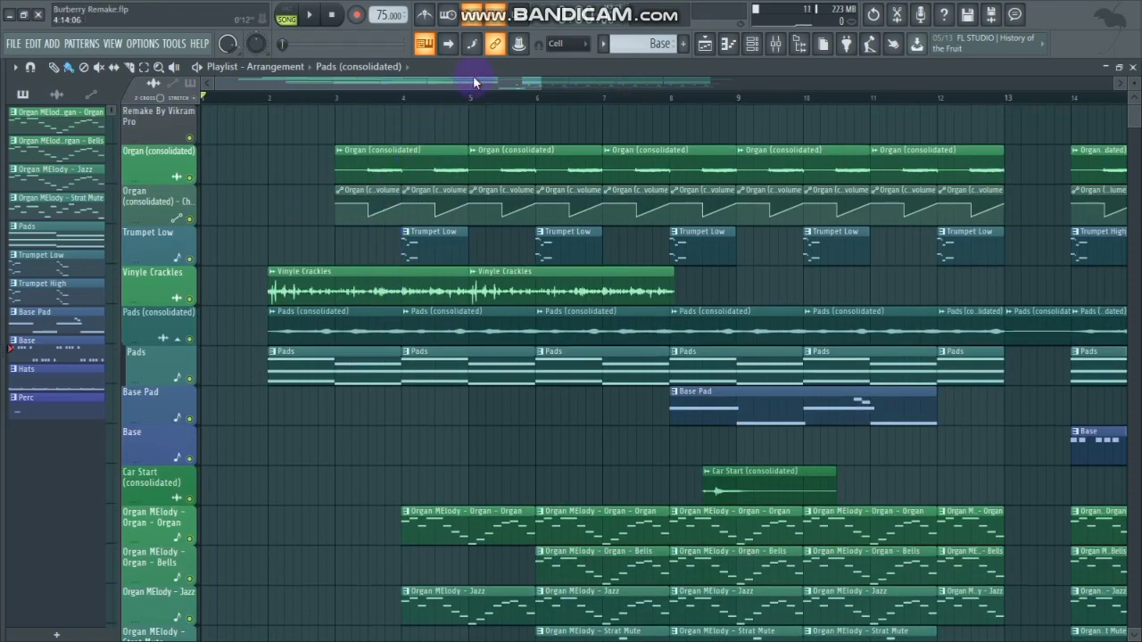
drag(473, 82, 669, 87)
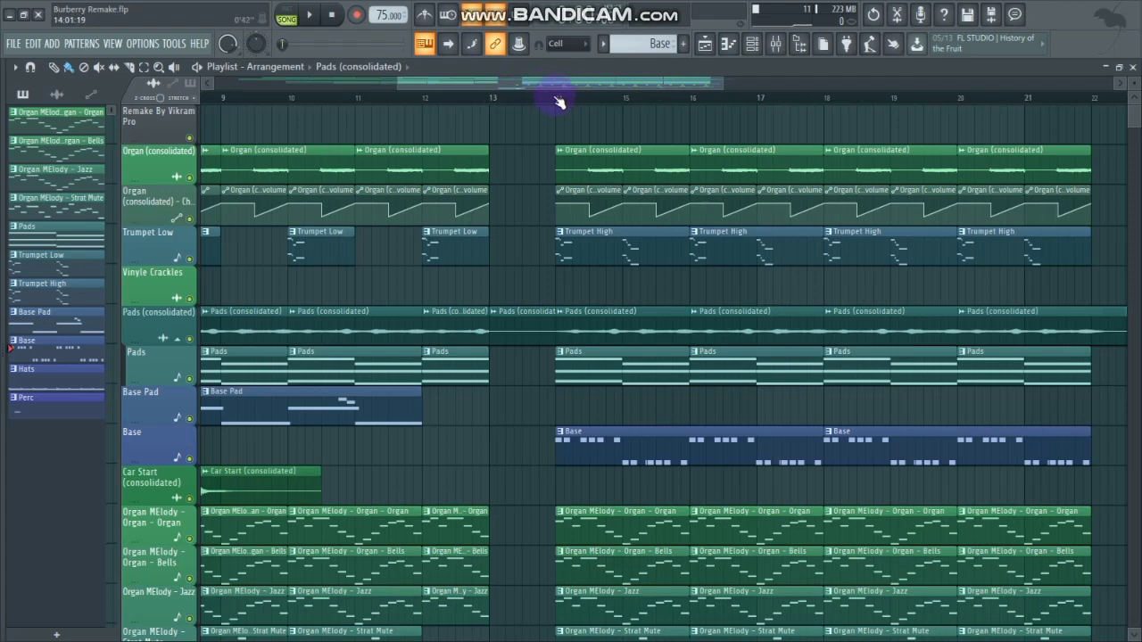
click(548, 98)
key(space)
scroll(661, 186, down, 4)
scroll(647, 182, up, 4)
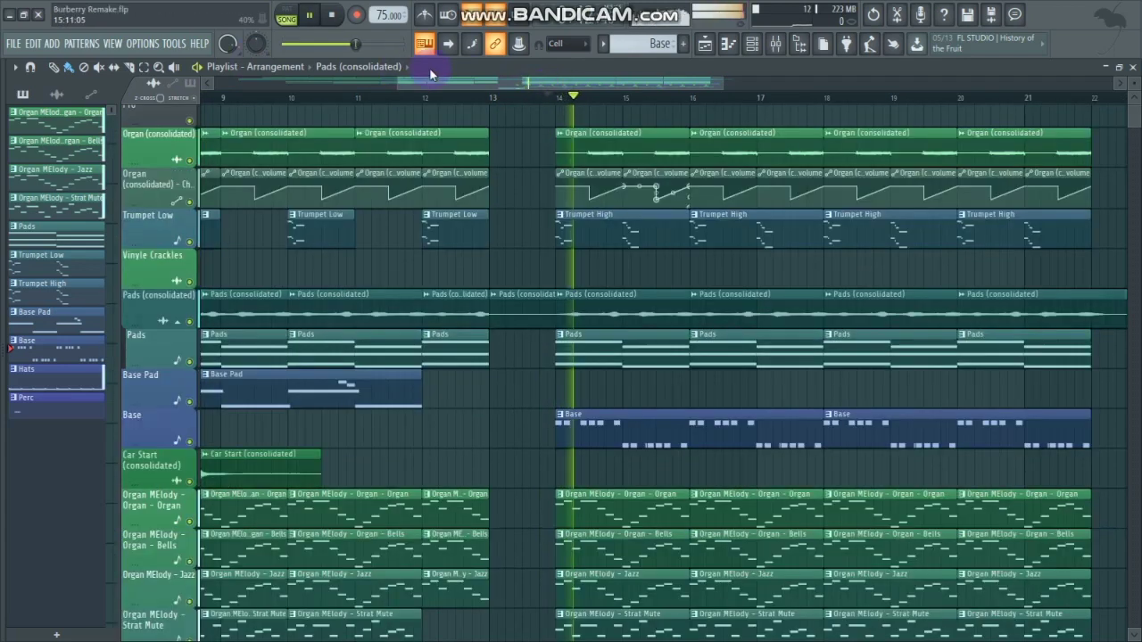
click(370, 79)
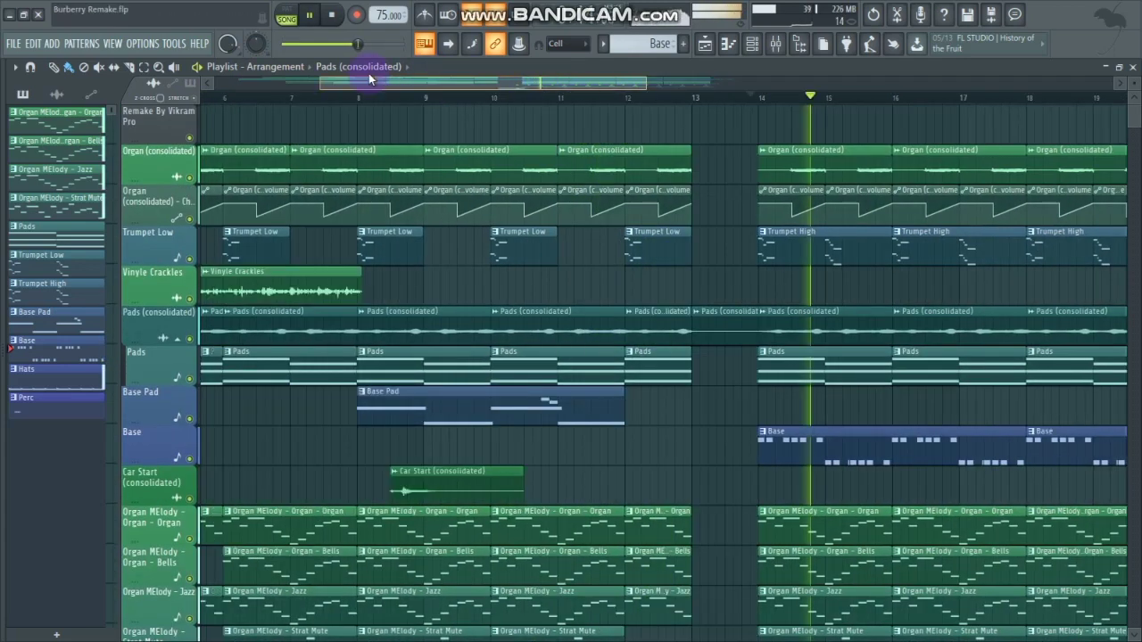
drag(369, 77, 309, 95)
key(space)
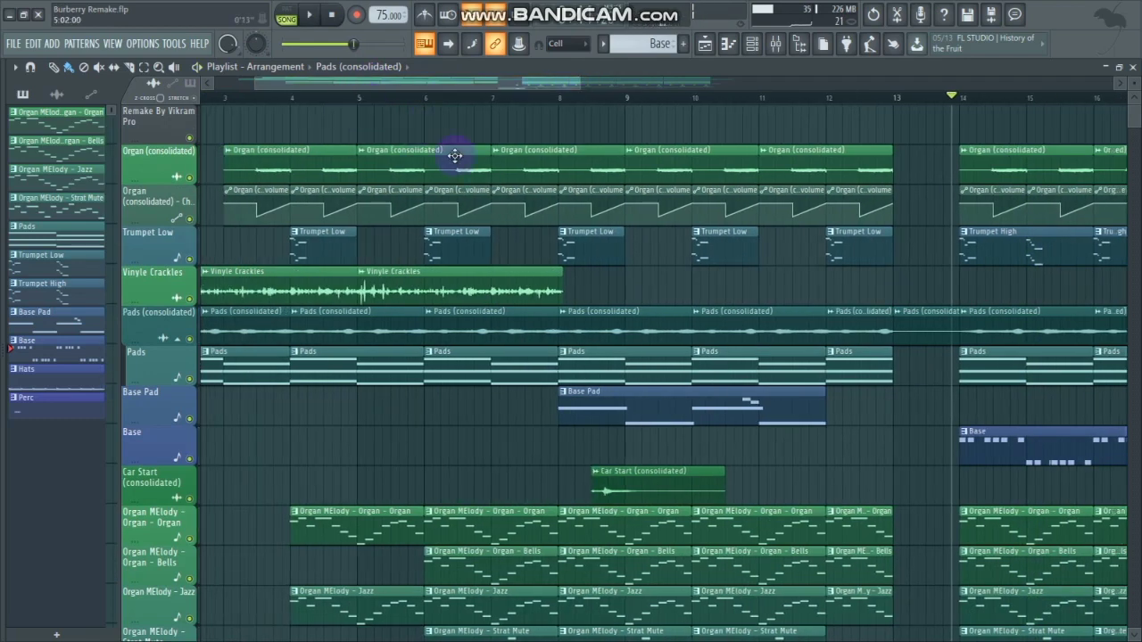
- Play a short part of the arrangement from bar 8, where the Base Pad clip starts
click(559, 98)
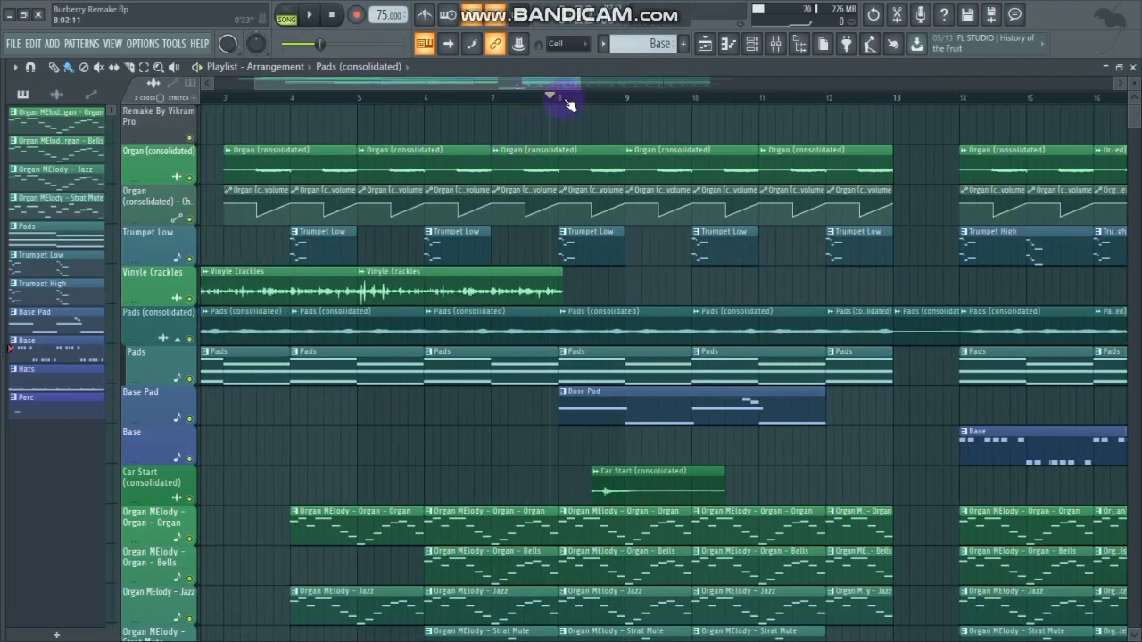
click(565, 100)
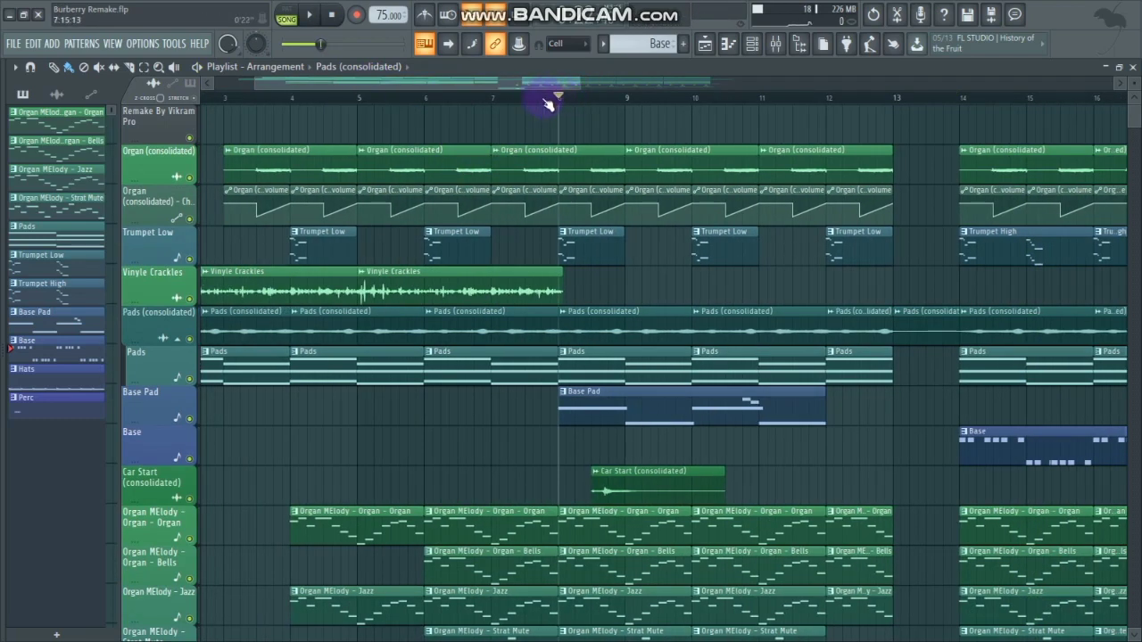
key(space)
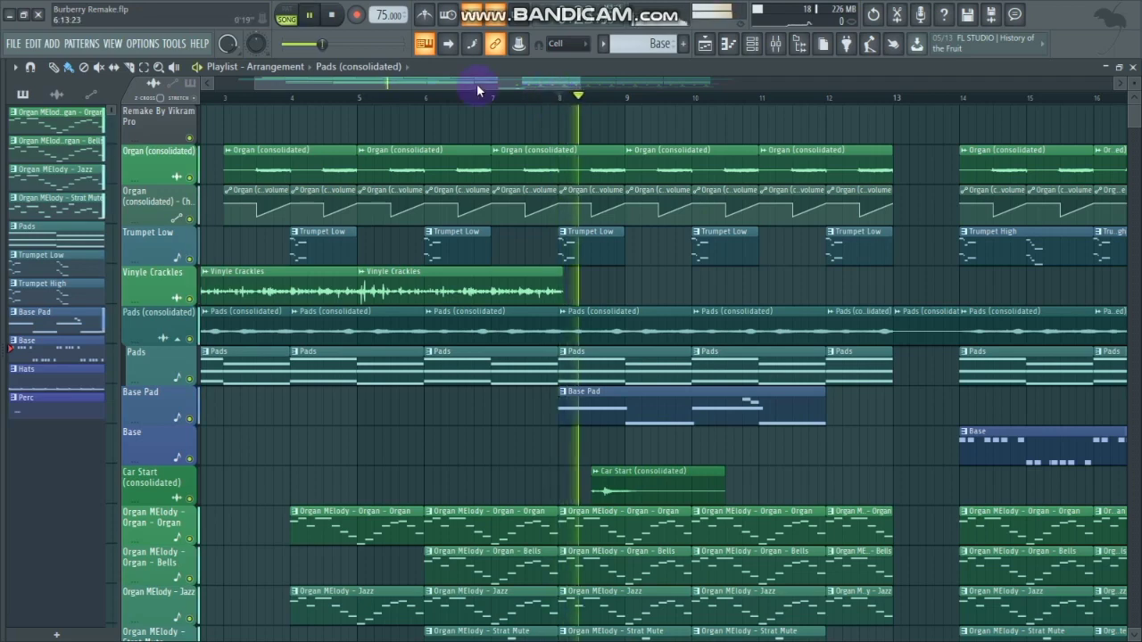
key(space)
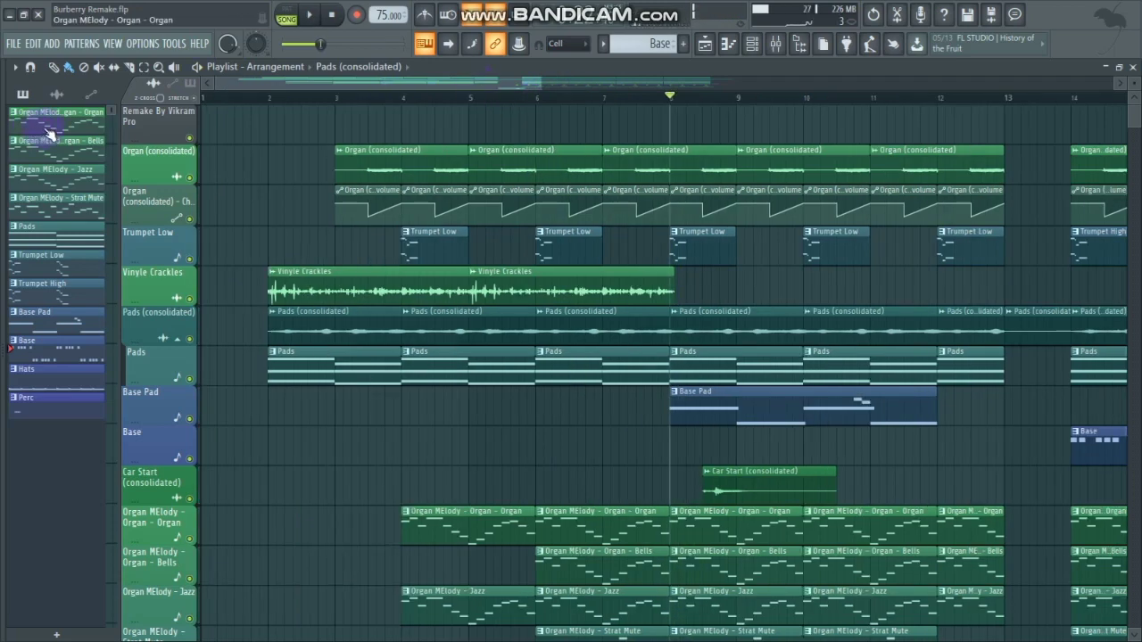
- Look over the intro section, moving the playhead from bar 3 to bar 6
scroll(693, 247, down, 4)
scroll(777, 237, up, 4)
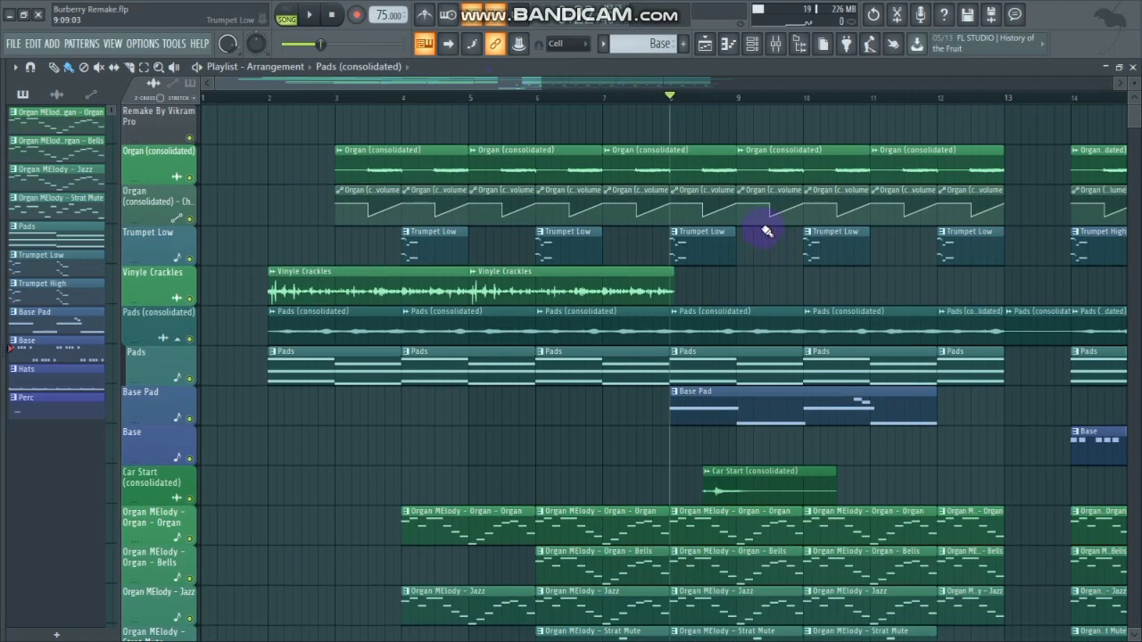
drag(625, 90, 501, 68)
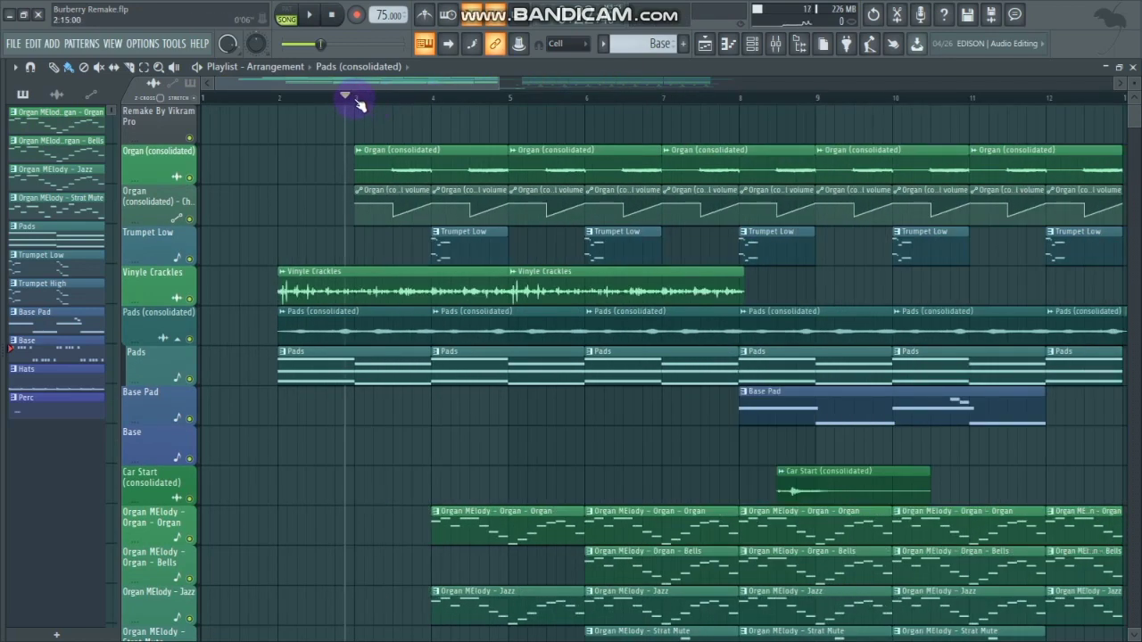
click(357, 101)
mouse_move(359, 100)
mouse_down()
mouse_move(198, 100)
mouse_move(598, 54)
mouse_up()
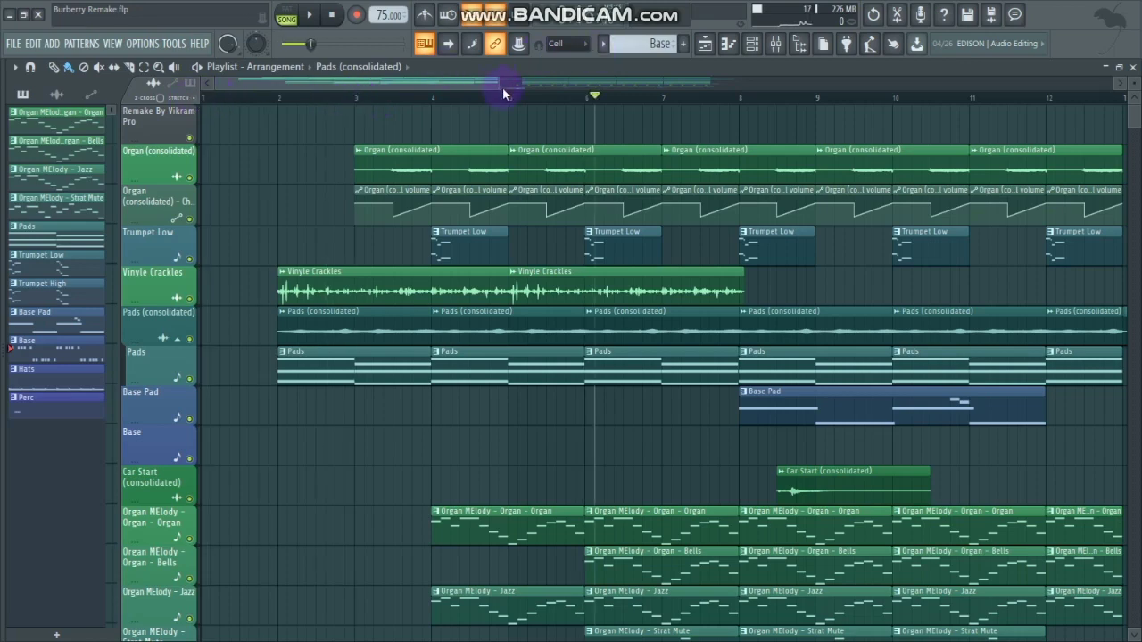
- Examine all playlist tracks across the full song, from the organ and pad layers down to the drum and effects clips
scroll(499, 319, down, 3)
scroll(497, 316, down, 12)
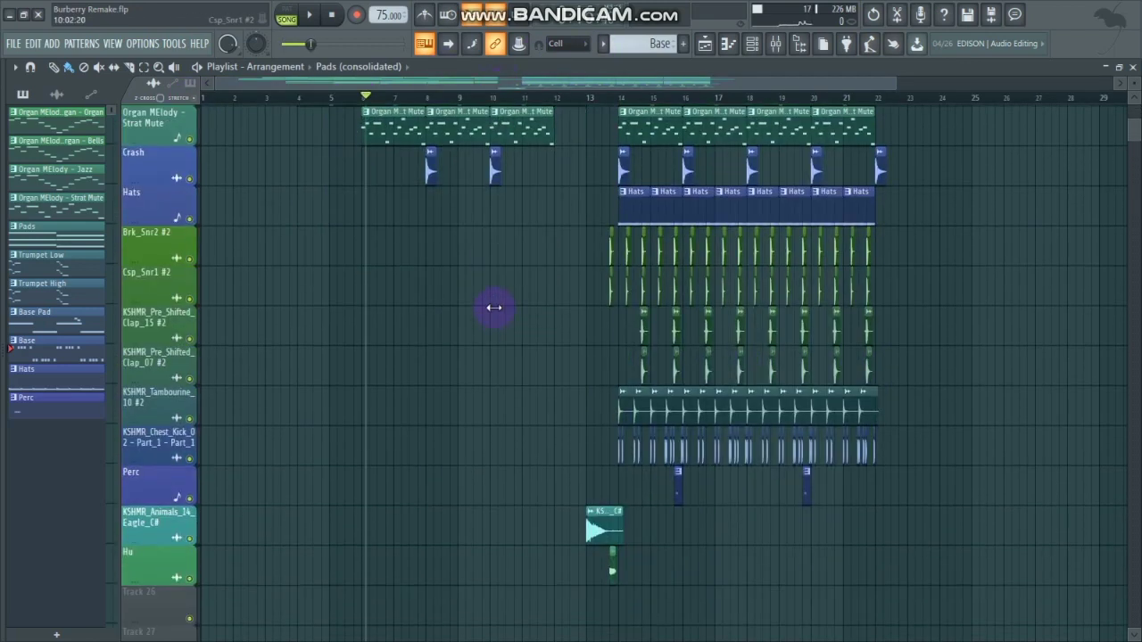
scroll(490, 308, up, 9)
scroll(488, 305, up, 3)
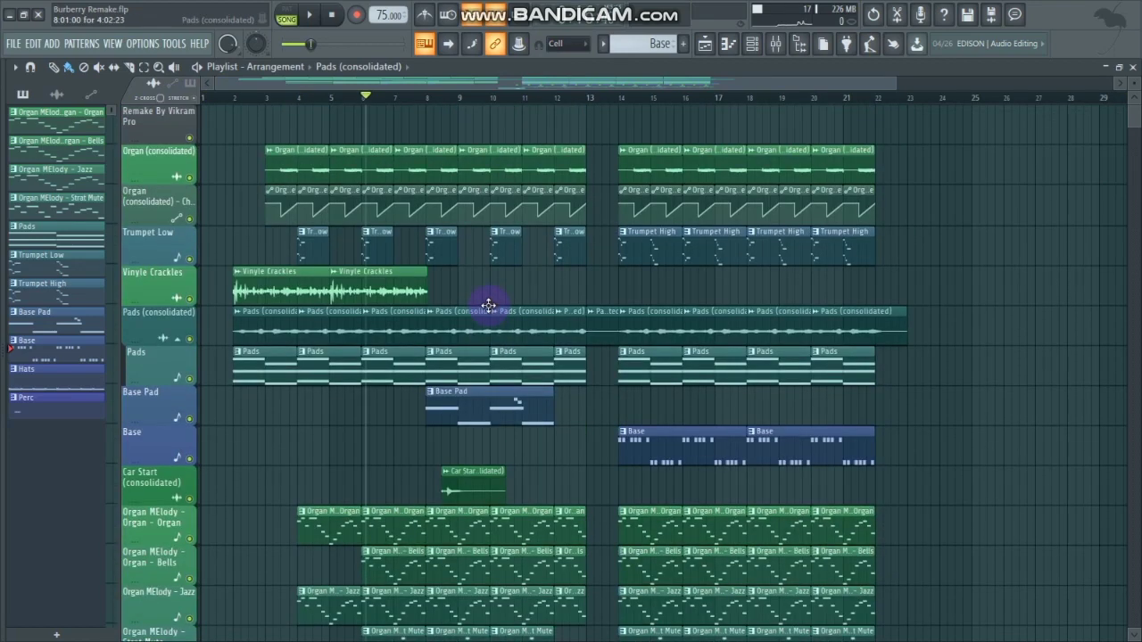
scroll(488, 305, down, 6)
scroll(489, 308, up, 6)
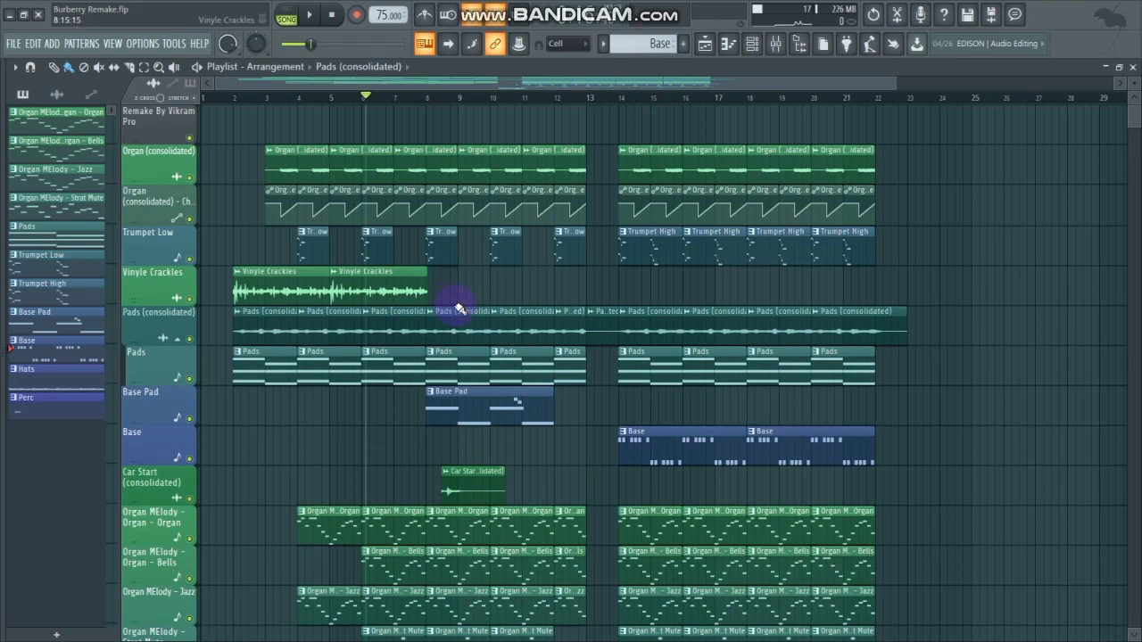
scroll(456, 307, down, 7)
scroll(456, 307, up, 7)
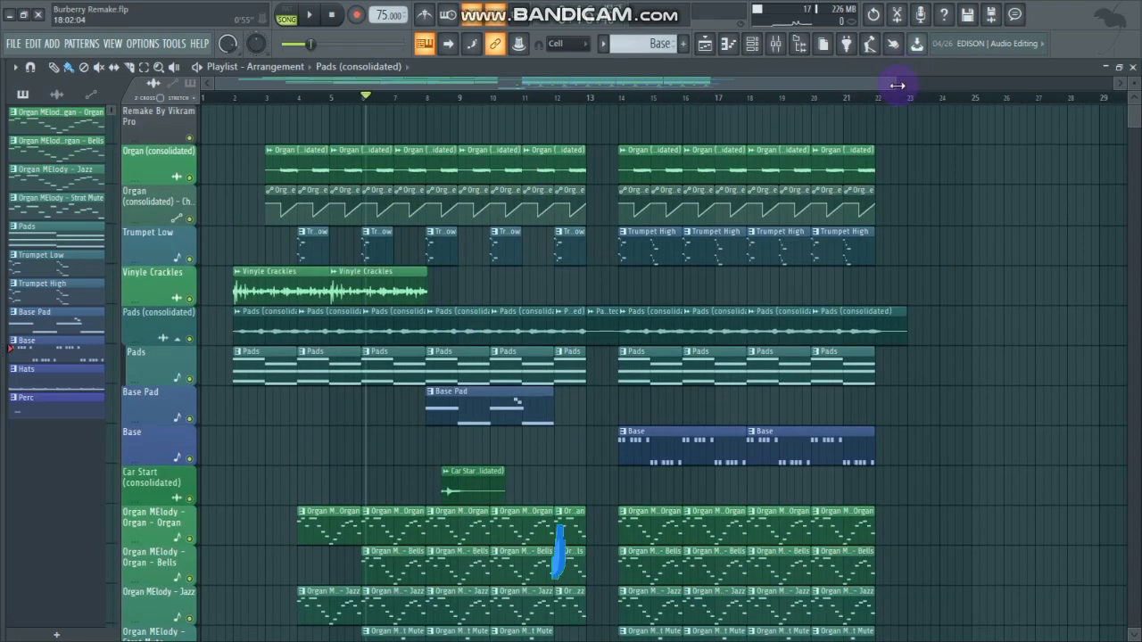
scroll(389, 125, up, 3)
scroll(331, 193, down, 2)
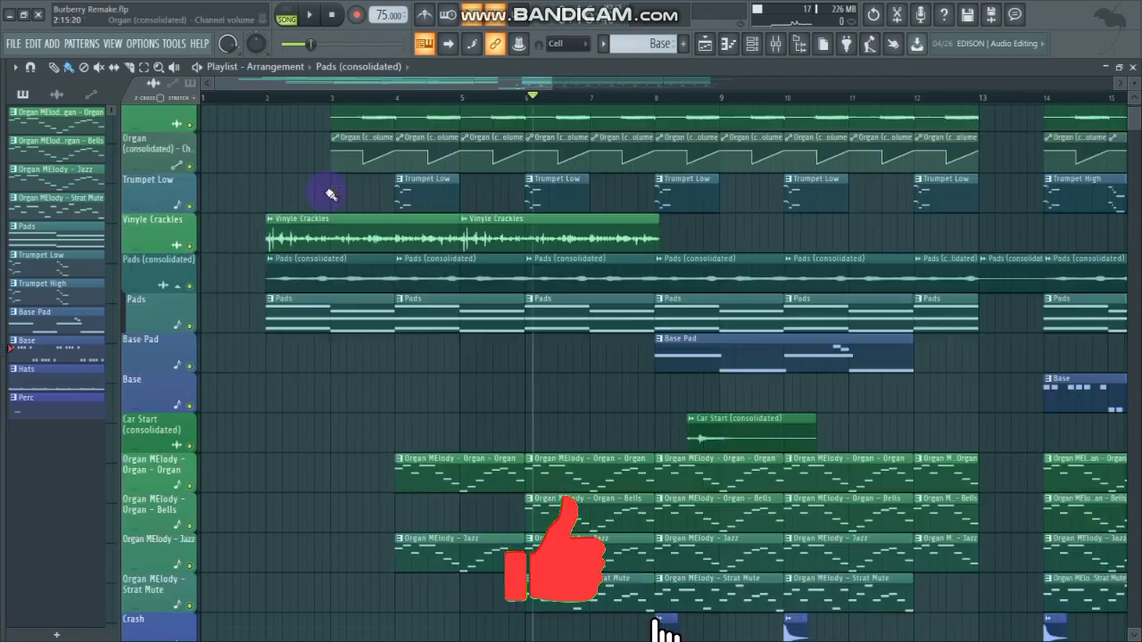
scroll(331, 193, up, 2)
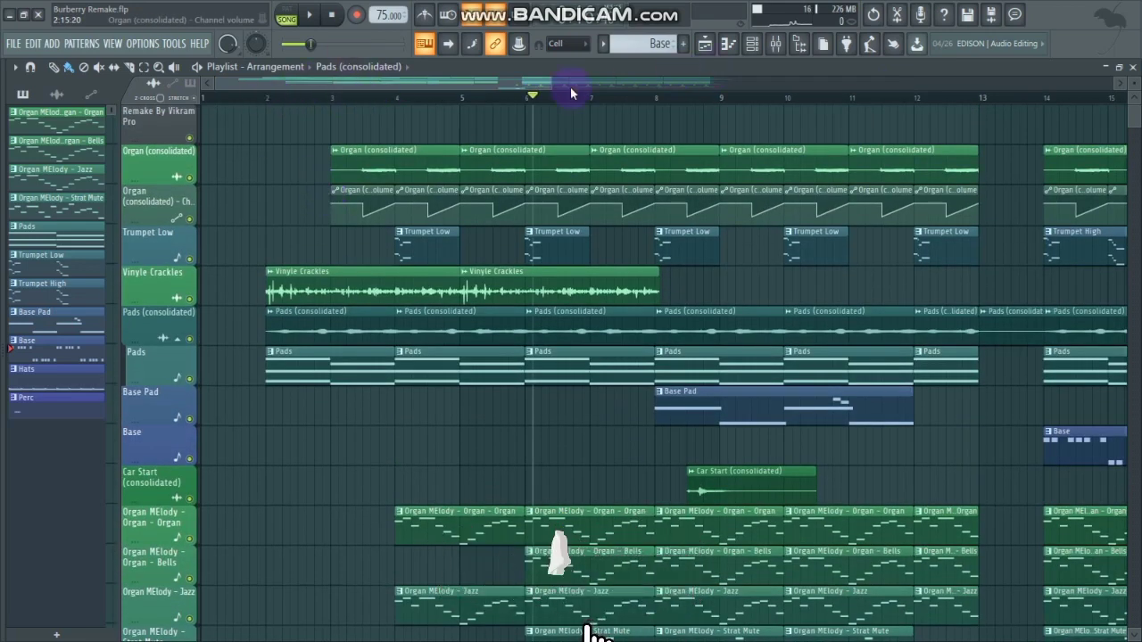
drag(551, 83, 439, 91)
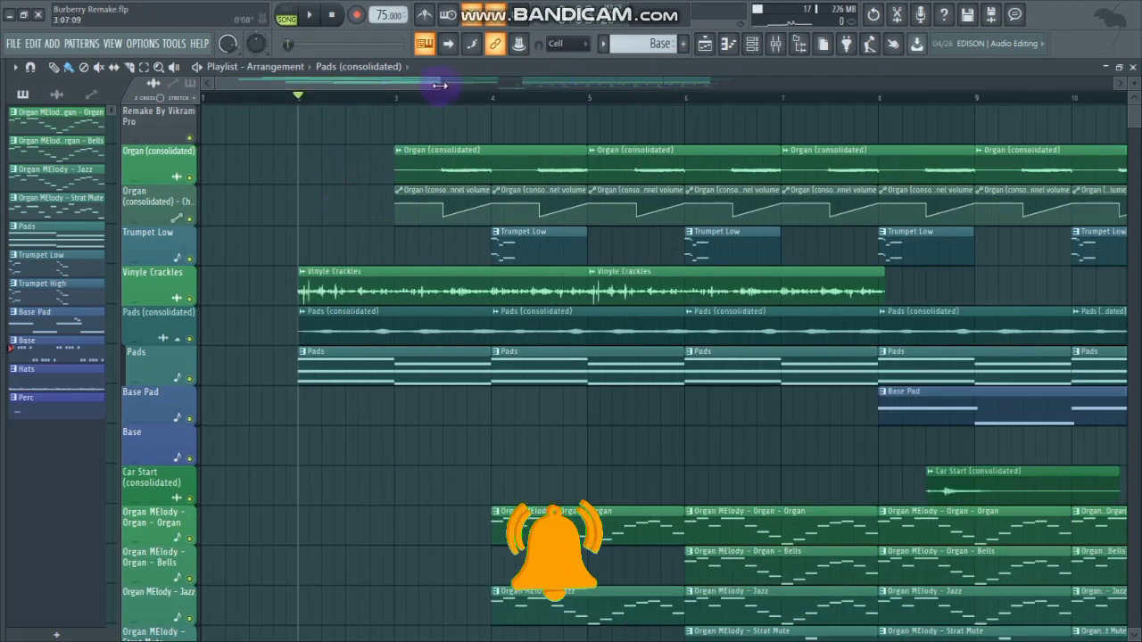
drag(924, 41, 337, 93)
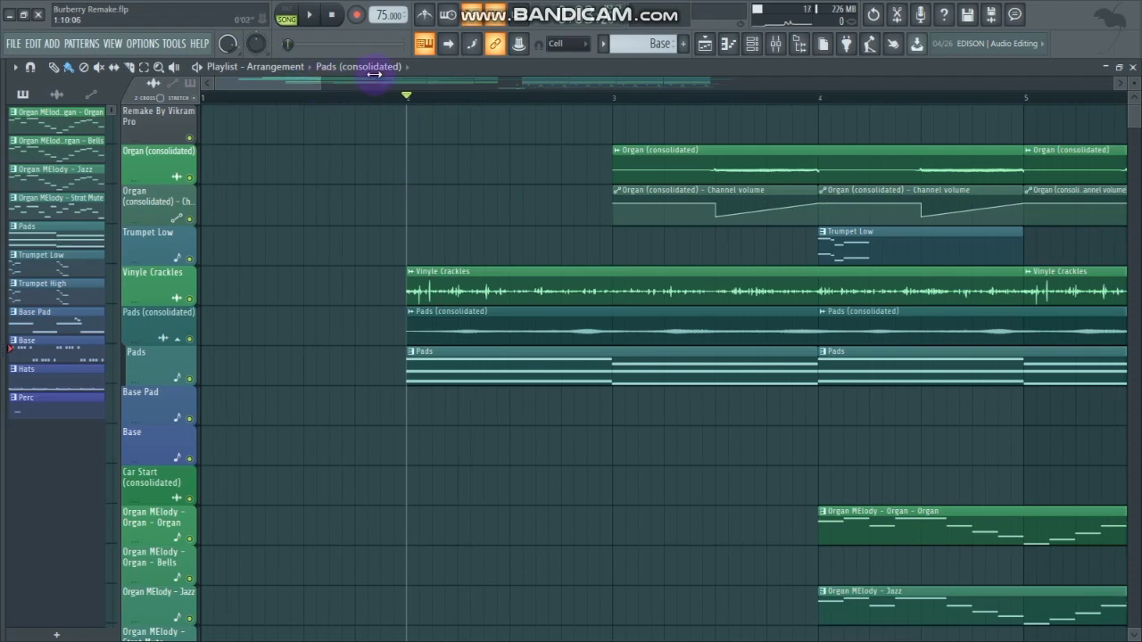
drag(375, 74, 424, 67)
- Select the timeline range from just before bar 14 up to bar 18 for looped playback, leaving no clips selected
drag(547, 87, 685, 72)
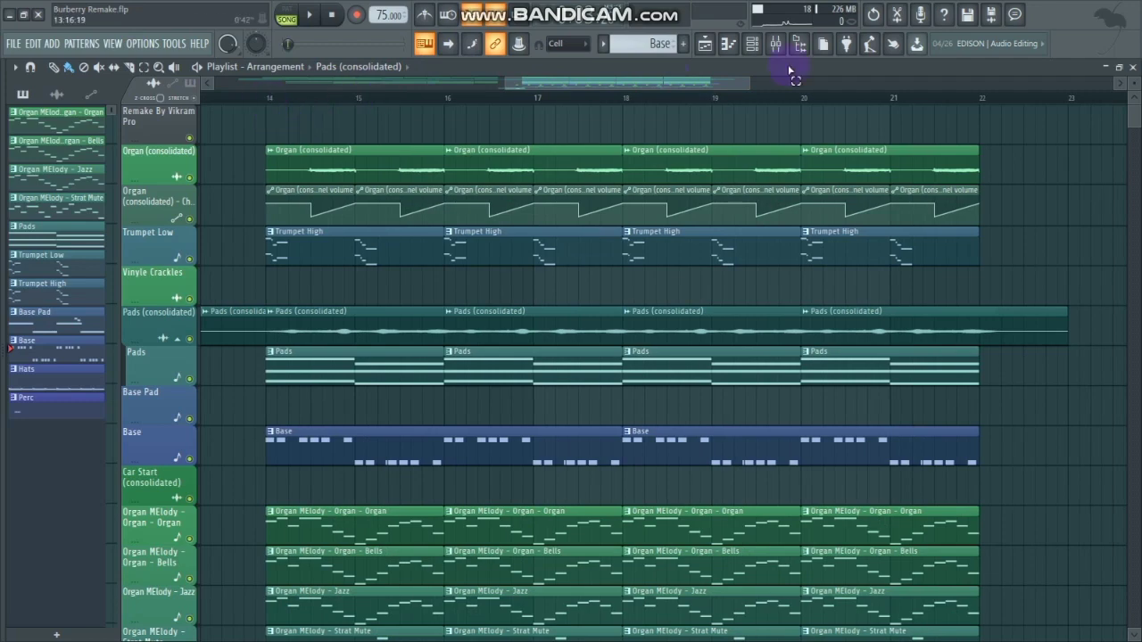
drag(265, 98, 634, 112)
scroll(628, 138, down, 9)
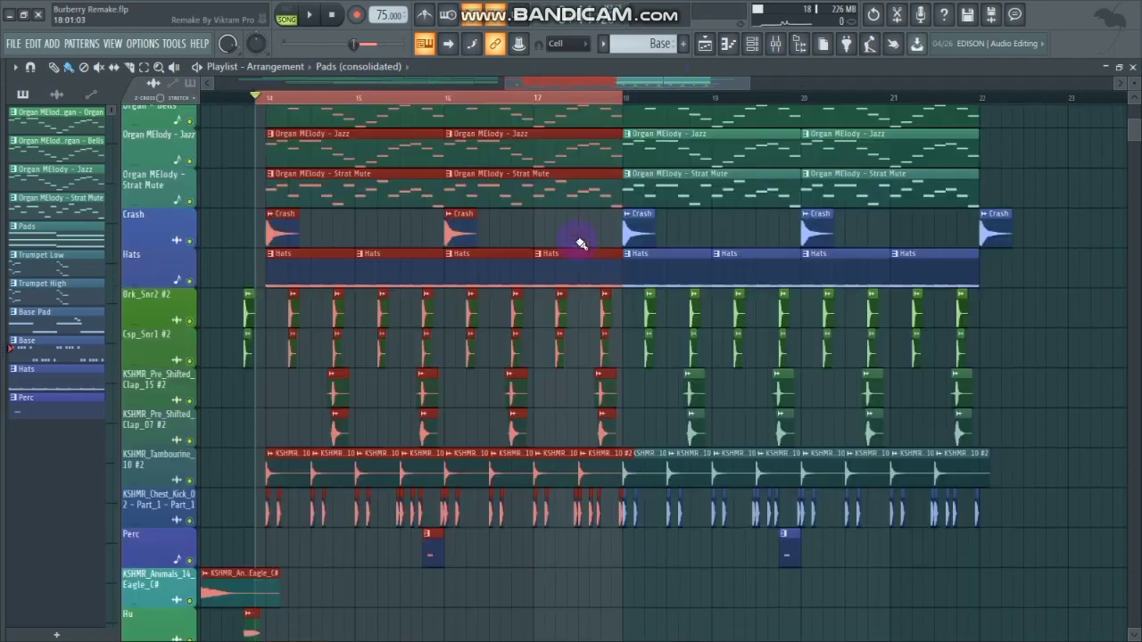
click(437, 373)
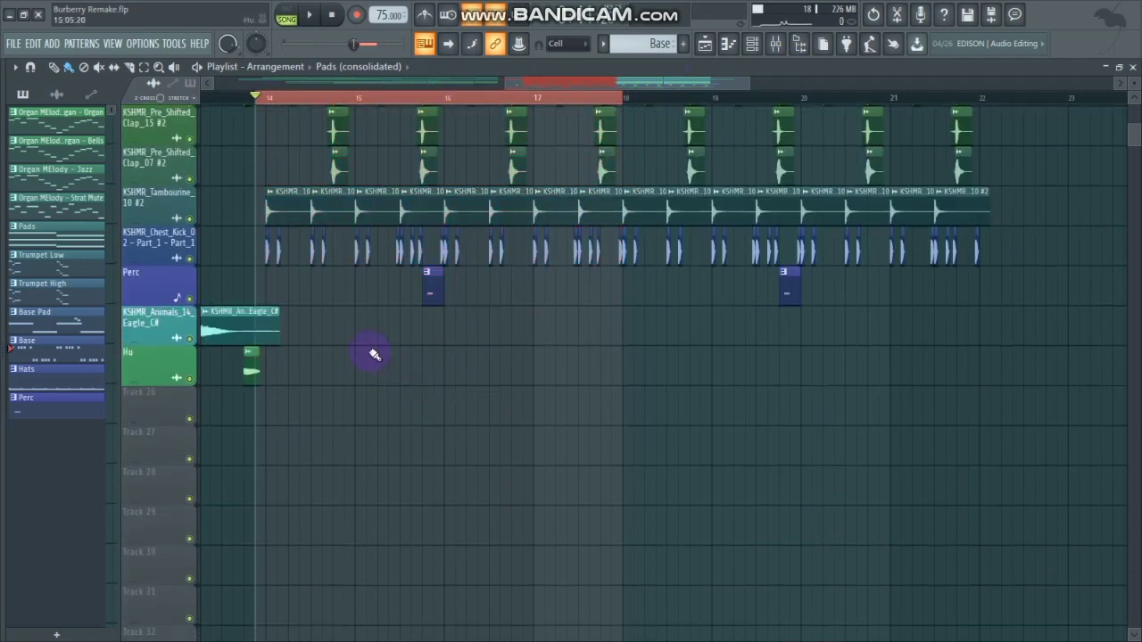
- Solo the KSHMR_Chest_Kick_02 track and play the selected range
right_click(193, 261)
key(space)
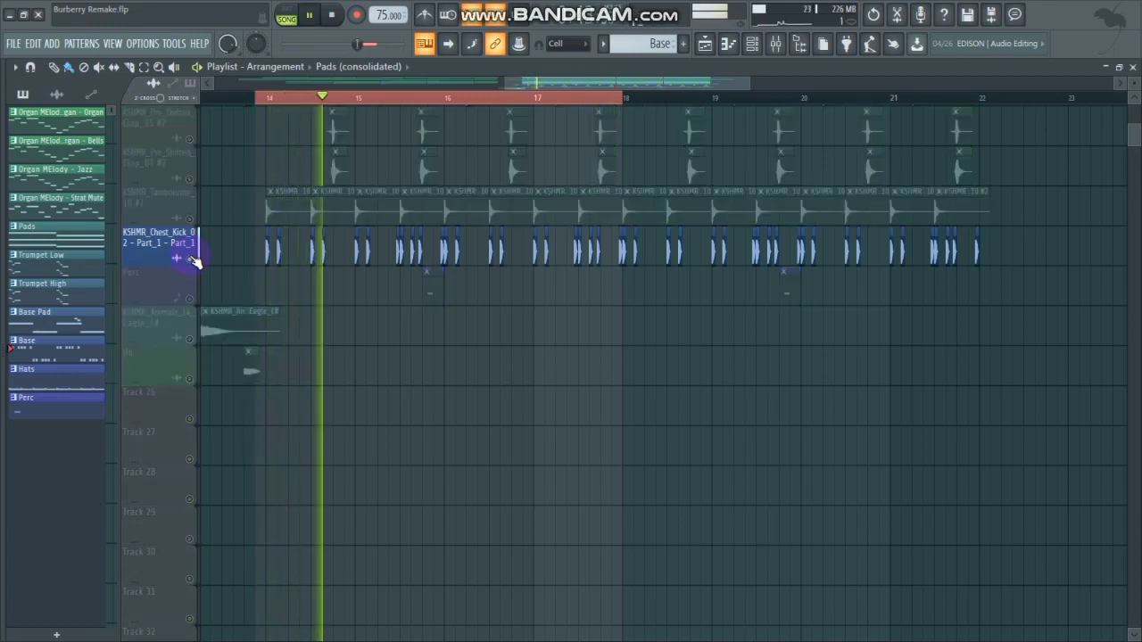
key(space)
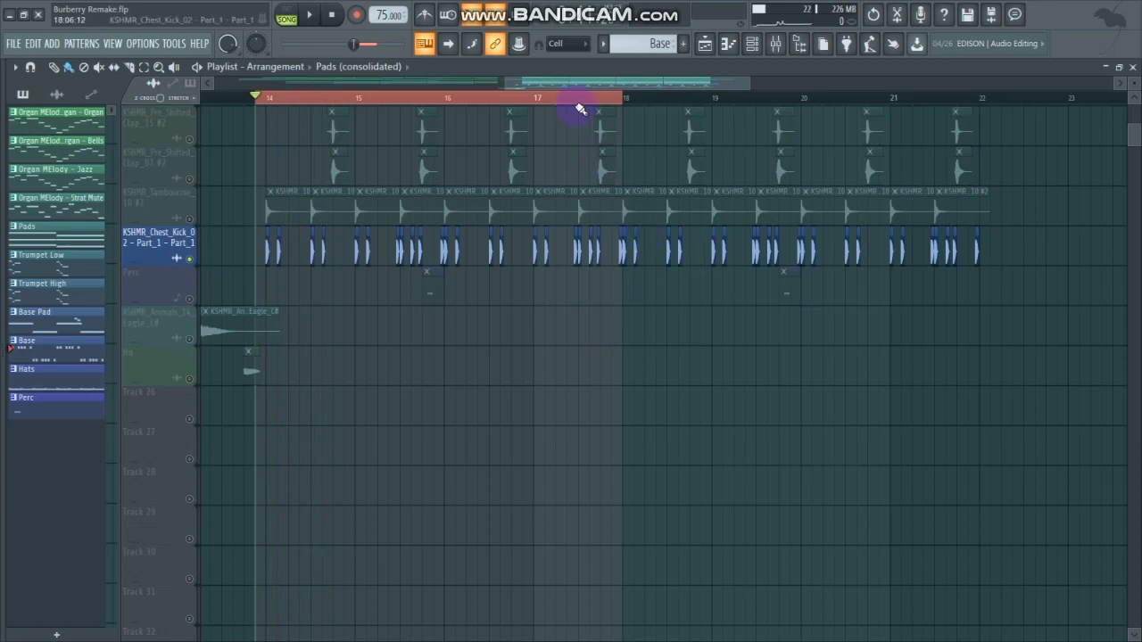
- Audition the chest kick's mixer insert with its effect slots bypassed and re-enabled, and return to the playlist
click(776, 45)
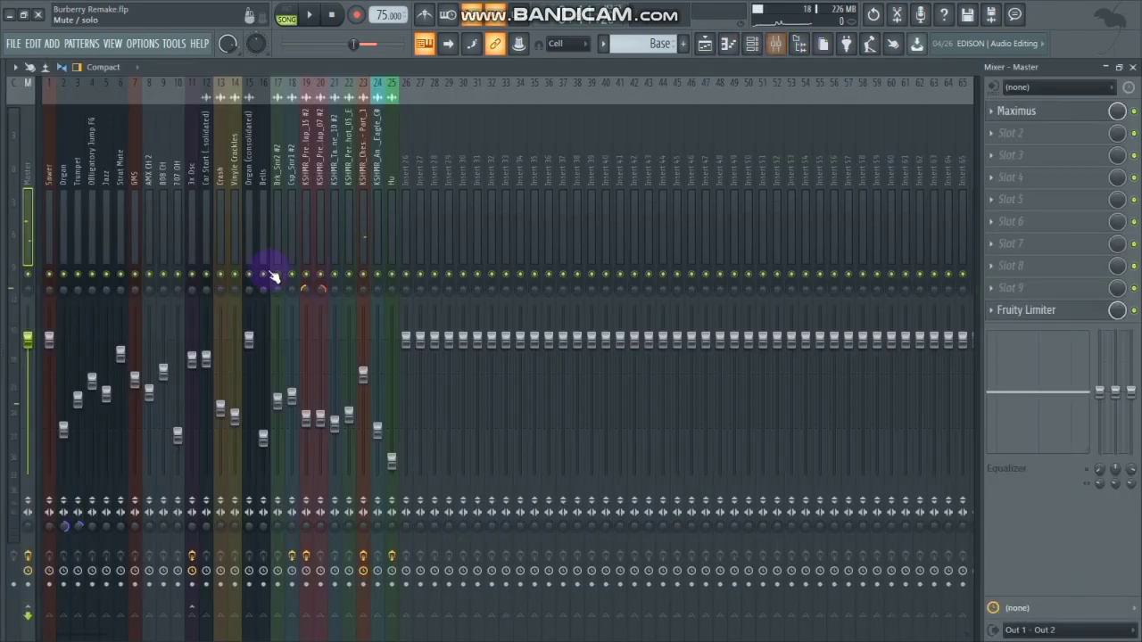
click(363, 242)
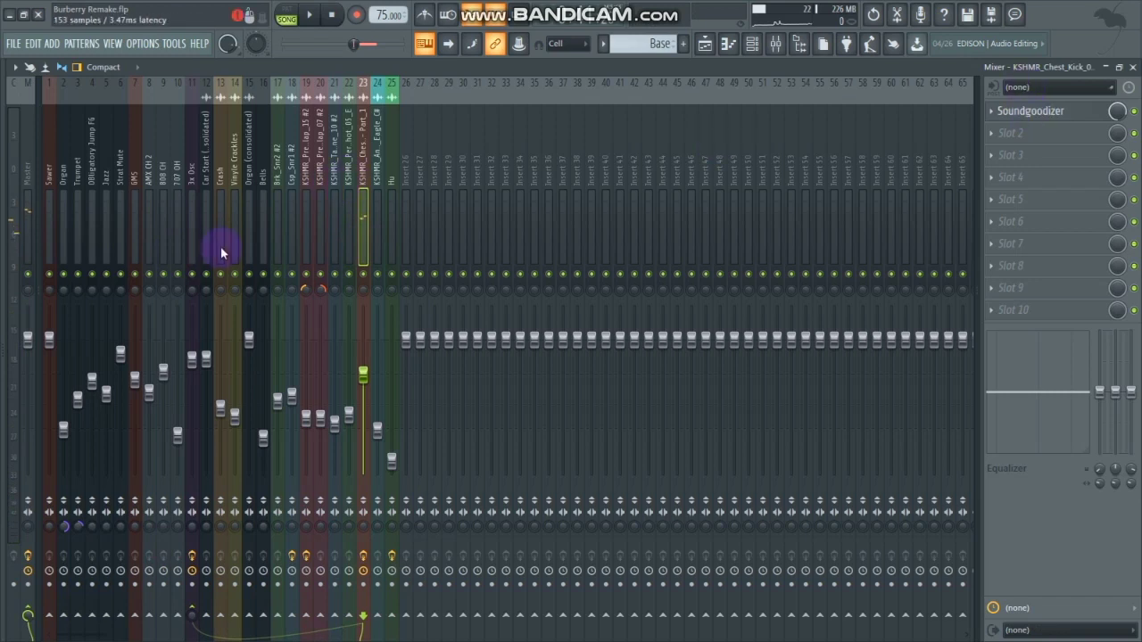
click(160, 136)
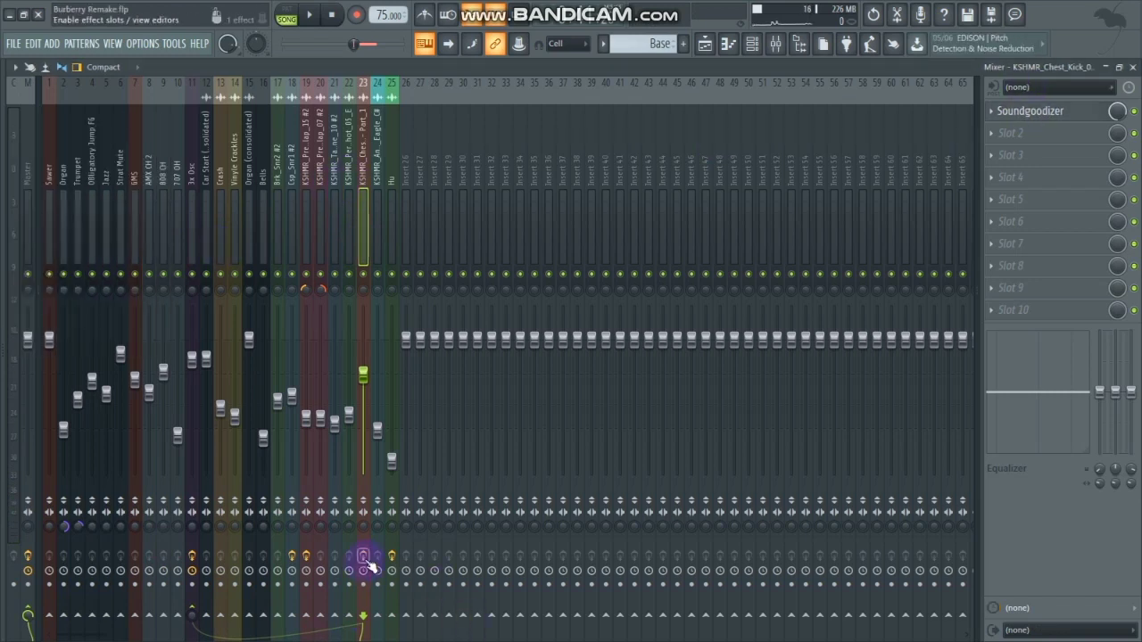
key(space)
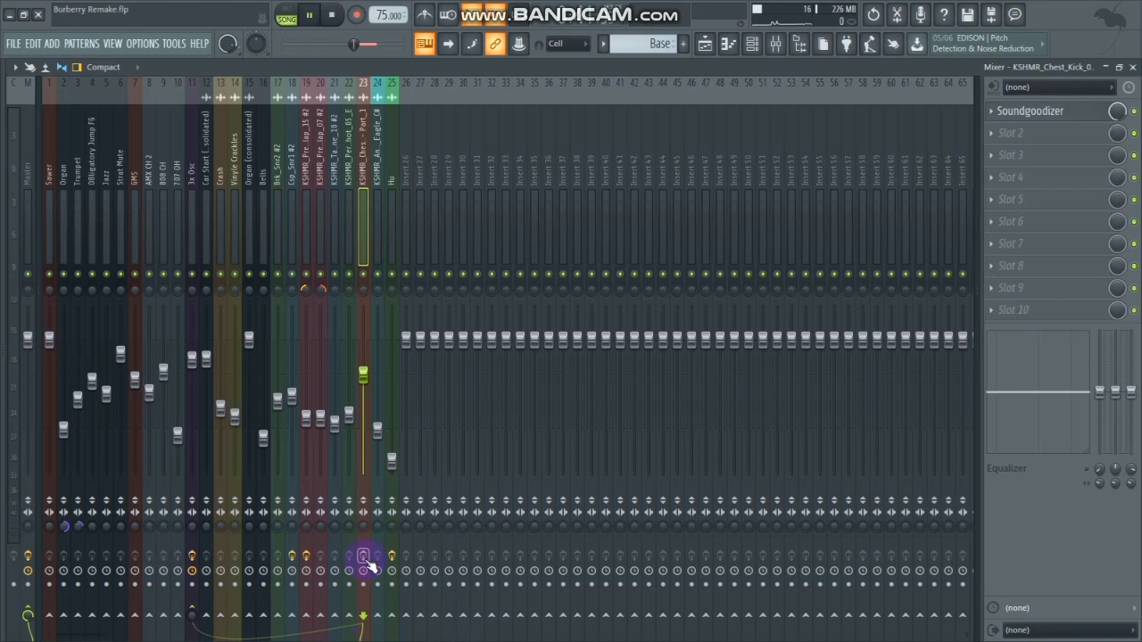
click(366, 560)
key(space)
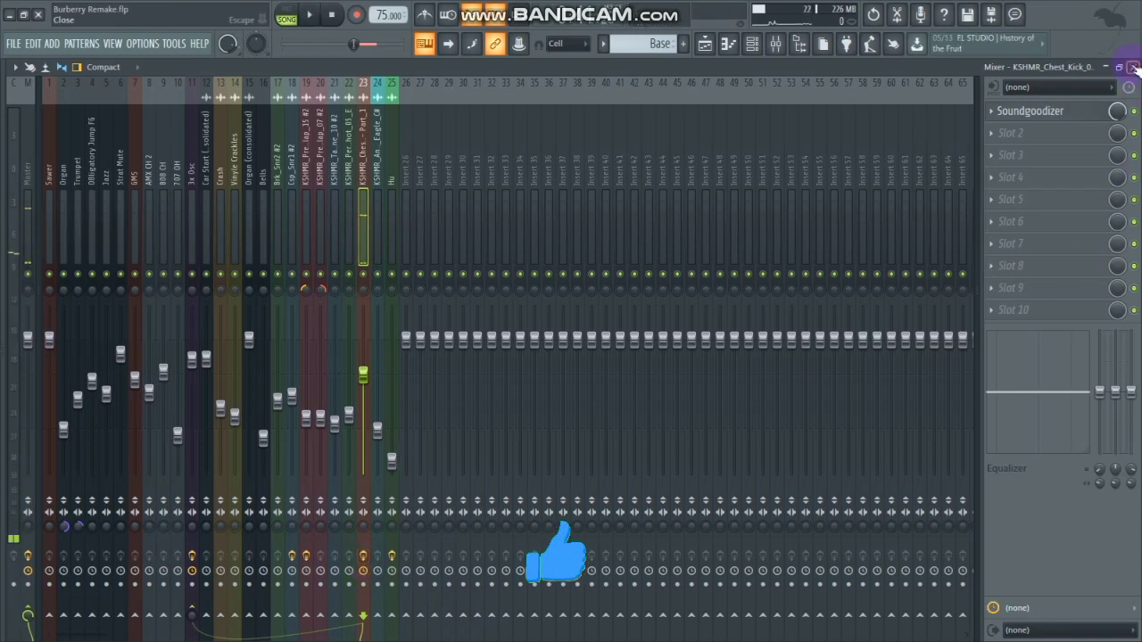
click(1133, 68)
- Unmute the KSHMR_Tambourine_10 #2 track and play the selected range with the kick and tambourine together
scroll(217, 349, up, 2)
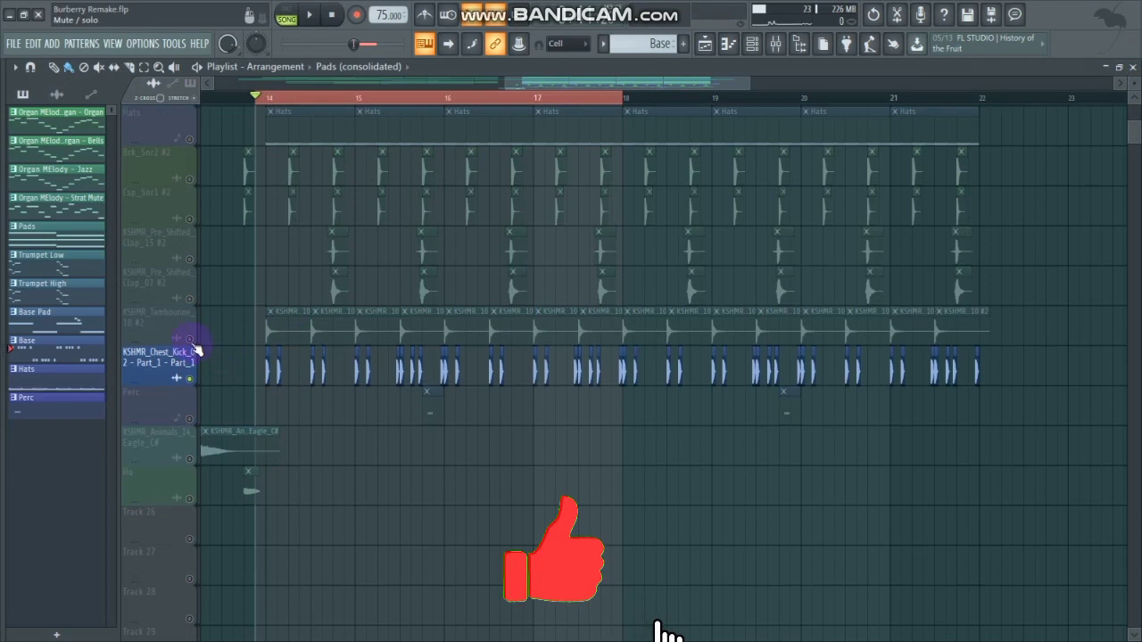
click(190, 340)
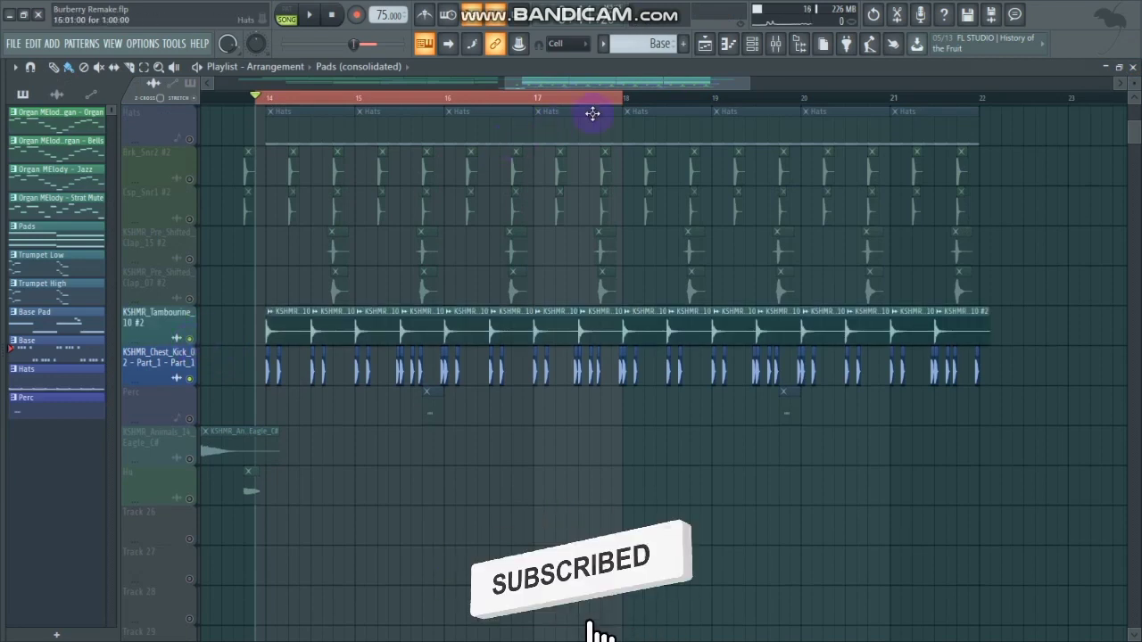
drag(748, 81, 644, 85)
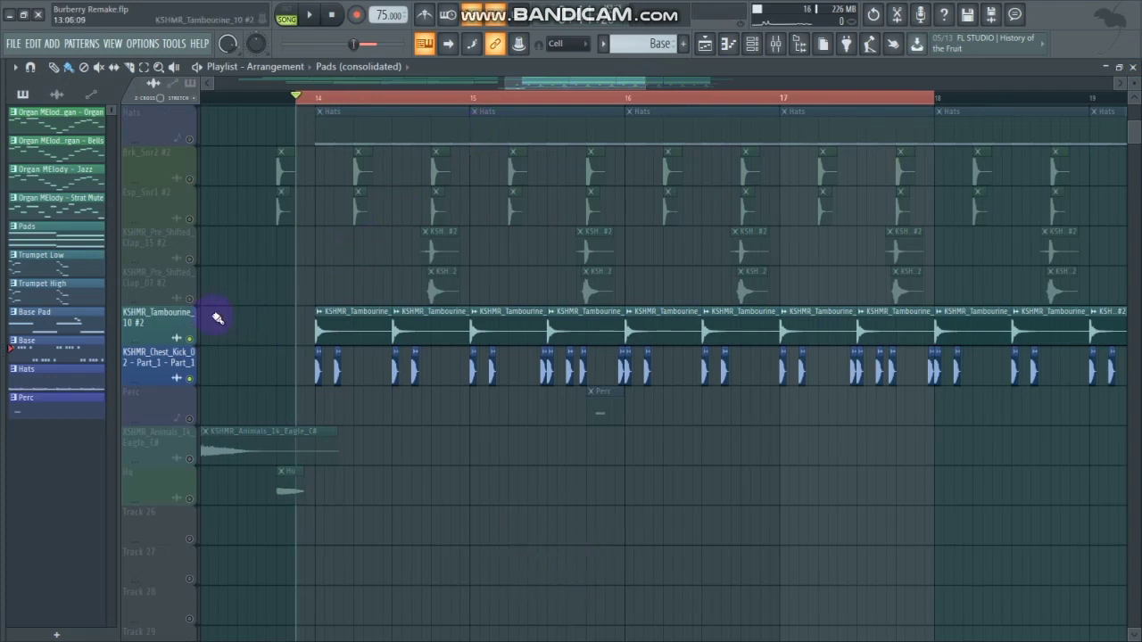
key(space)
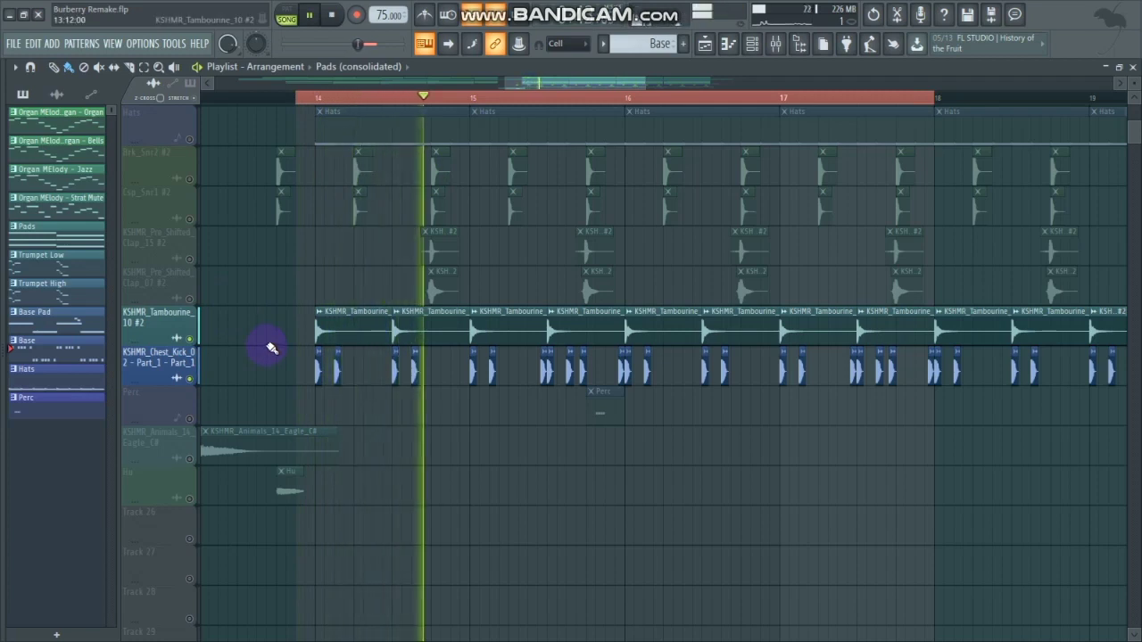
- Unmute the KSHMR_Pre_Shifted_Clap_07 #2 and KSHMR_Pre_Shifted_Clap_15 #2 tracks, playing from the middle of bar 14 with the kick and tambourine
key(space)
scroll(312, 284, up, 3)
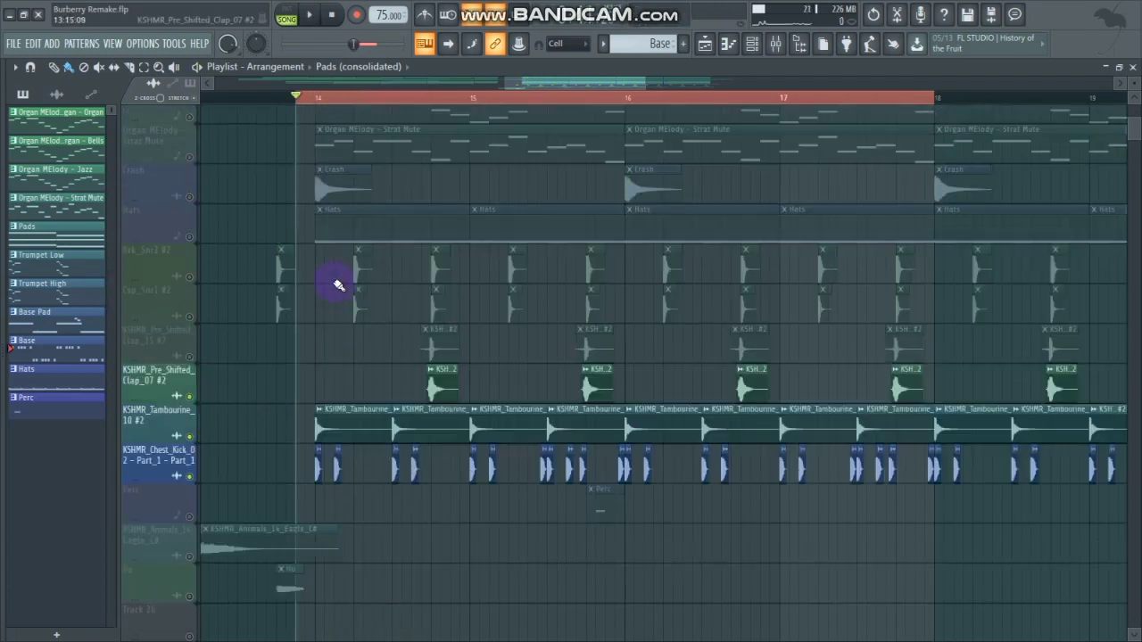
click(404, 97)
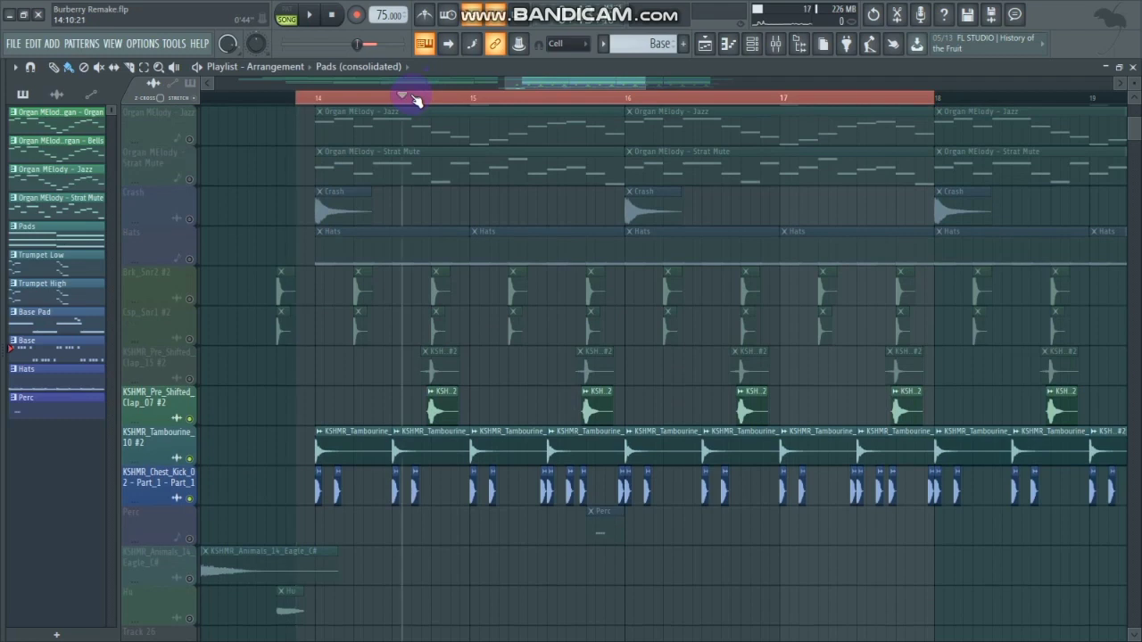
mouse_move(626, 5)
key(space)
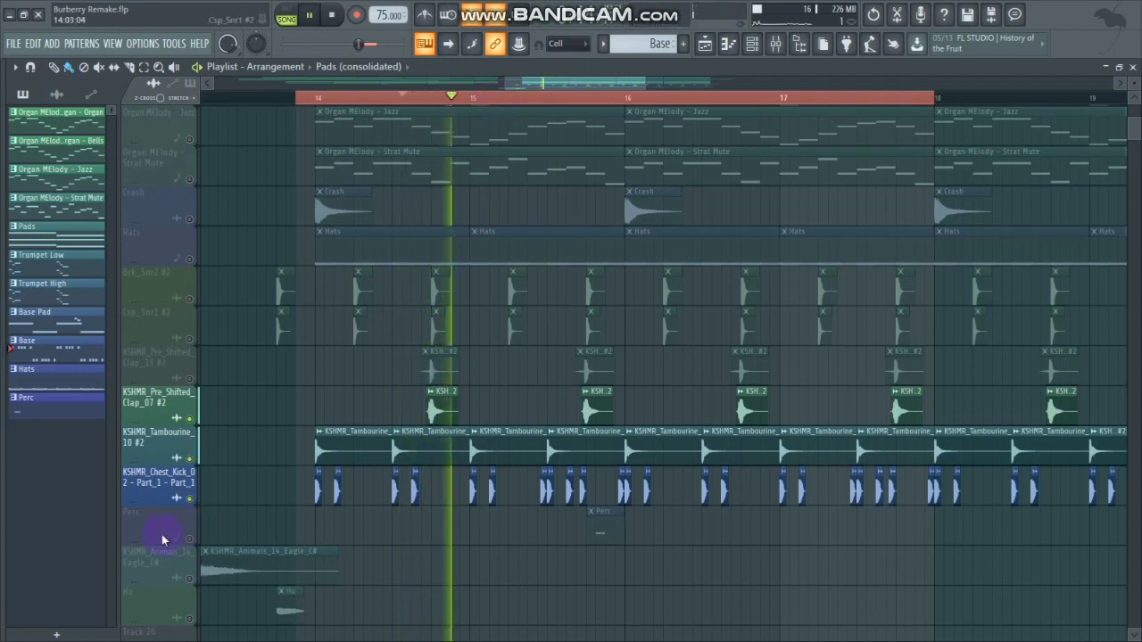
click(189, 379)
key(space)
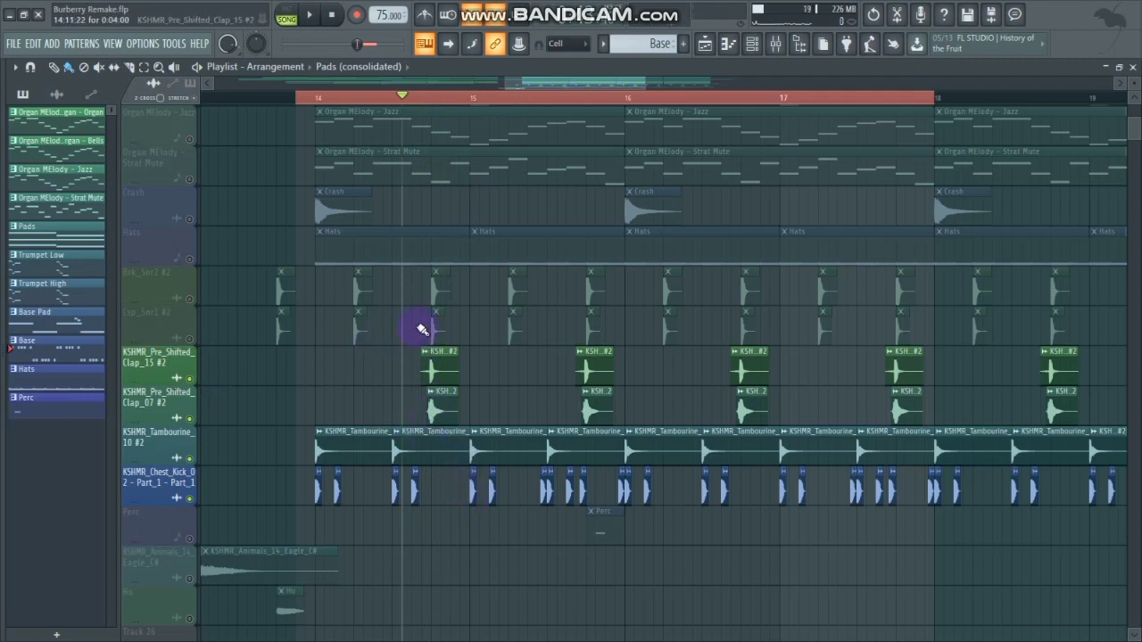
- Unmute the Csp_Snr1 #2 track and briefly play the drum layers from just before bar 14
scroll(311, 401, up, 1)
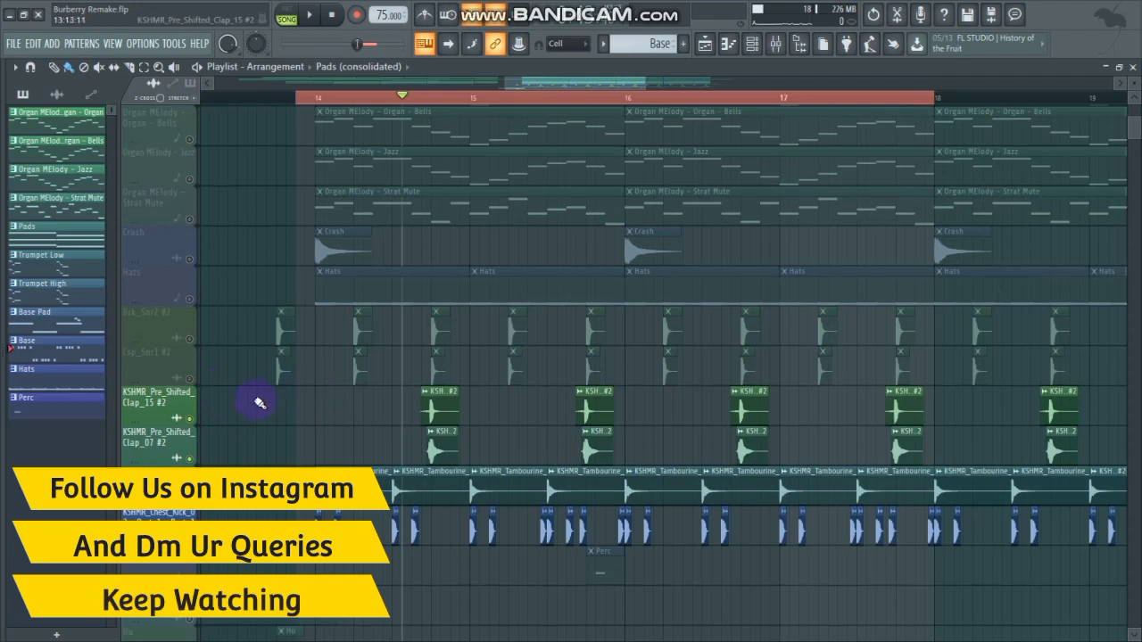
click(190, 378)
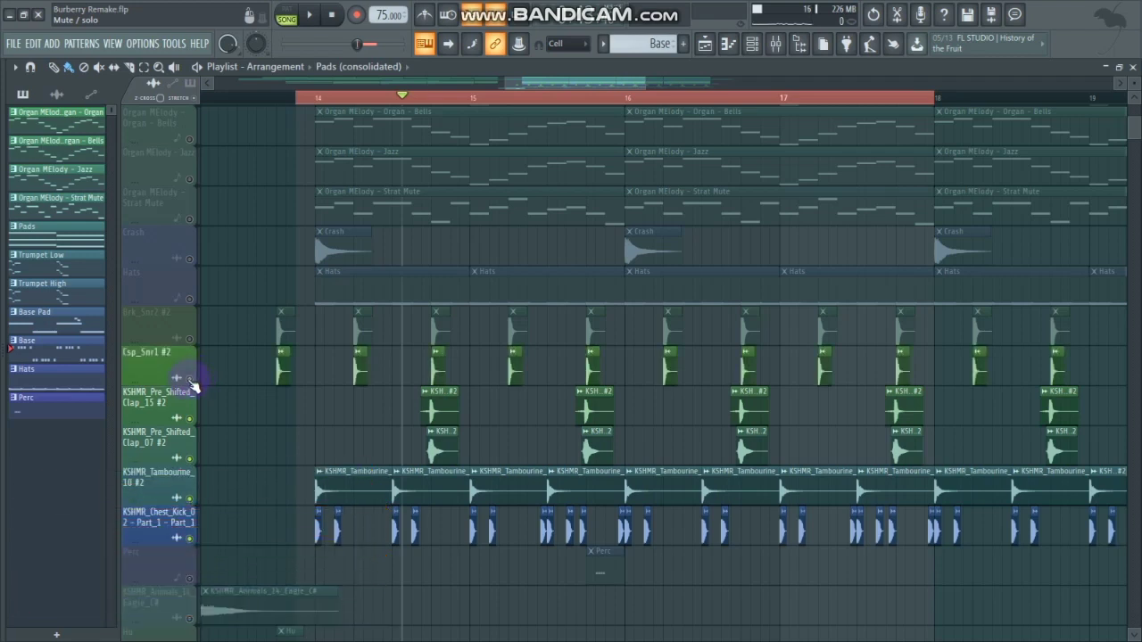
scroll(192, 384, up, 1)
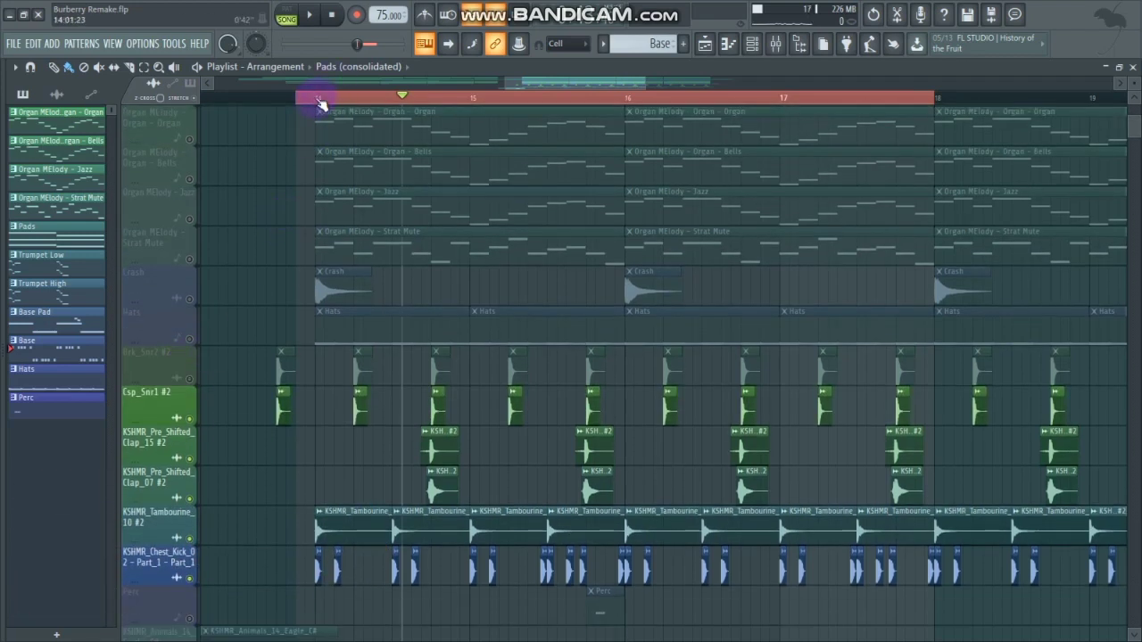
click(305, 96)
key(space)
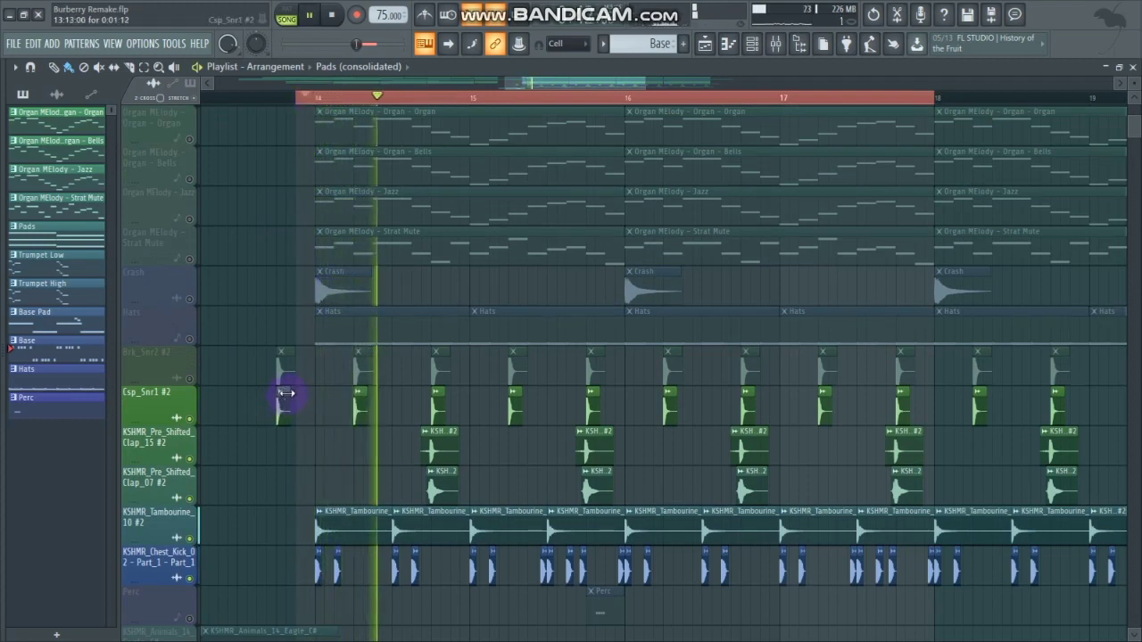
key(space)
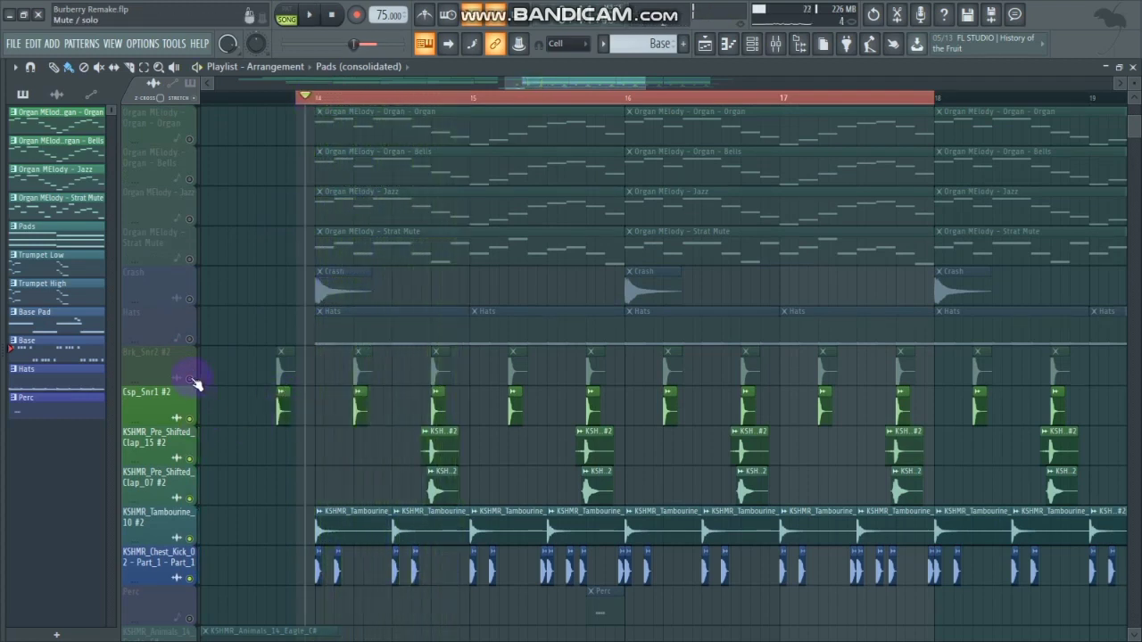
- Unmute the Brk_Snr2 #2 track and play the selected range with both snares
click(191, 378)
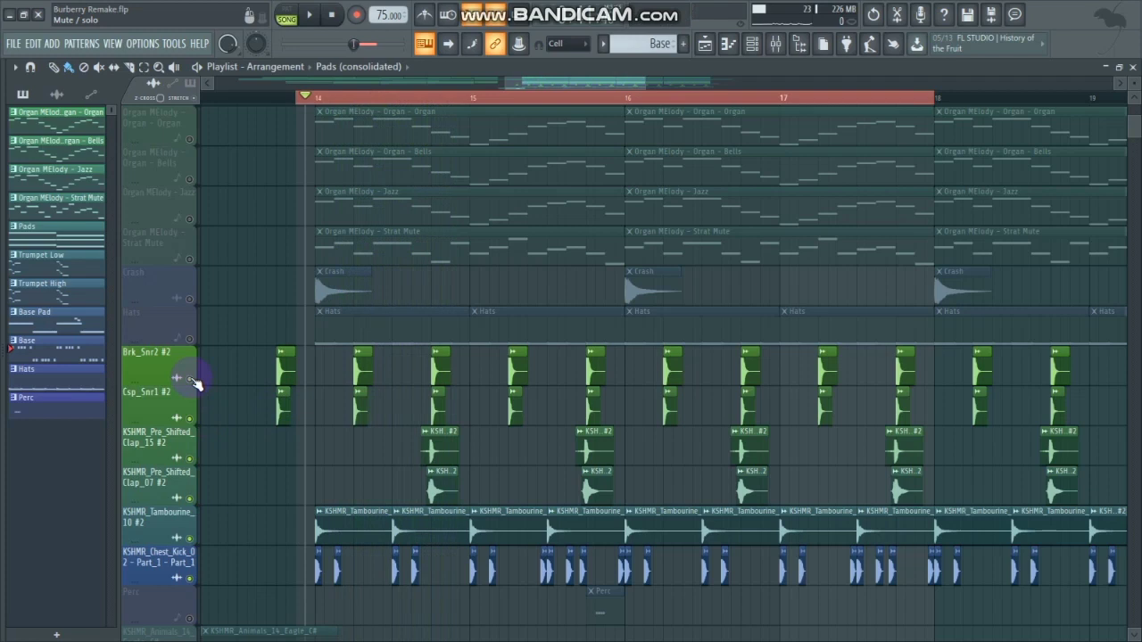
key(space)
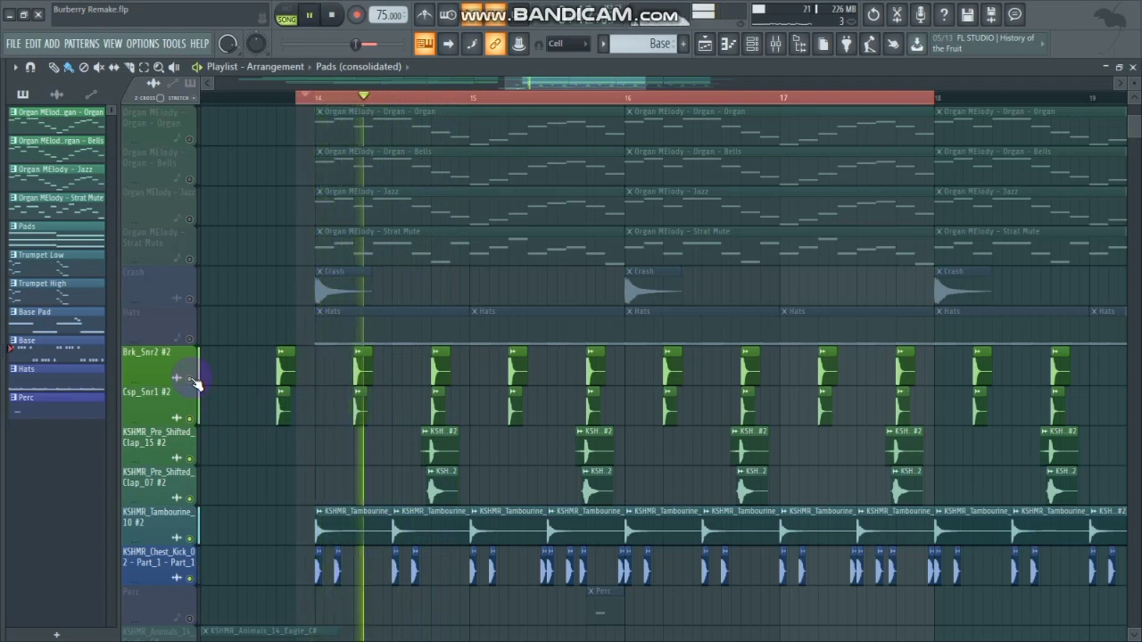
key(space)
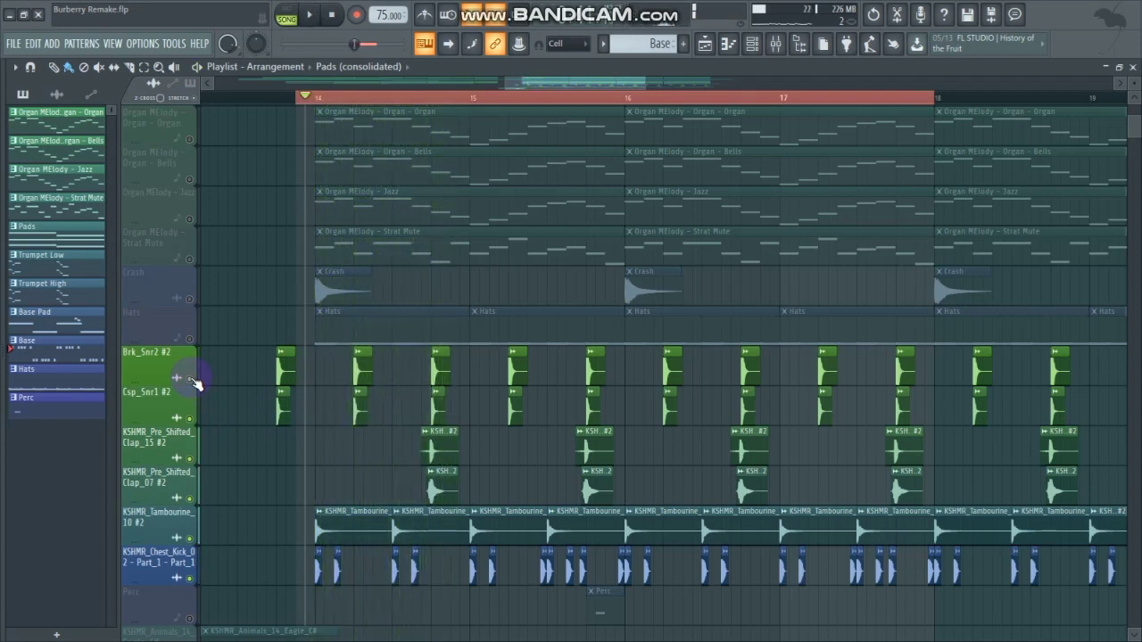
- Unmute the Hats track and play the selected range with all the unmuted drum layers, reviewing their tracks
scroll(195, 382, up, 2)
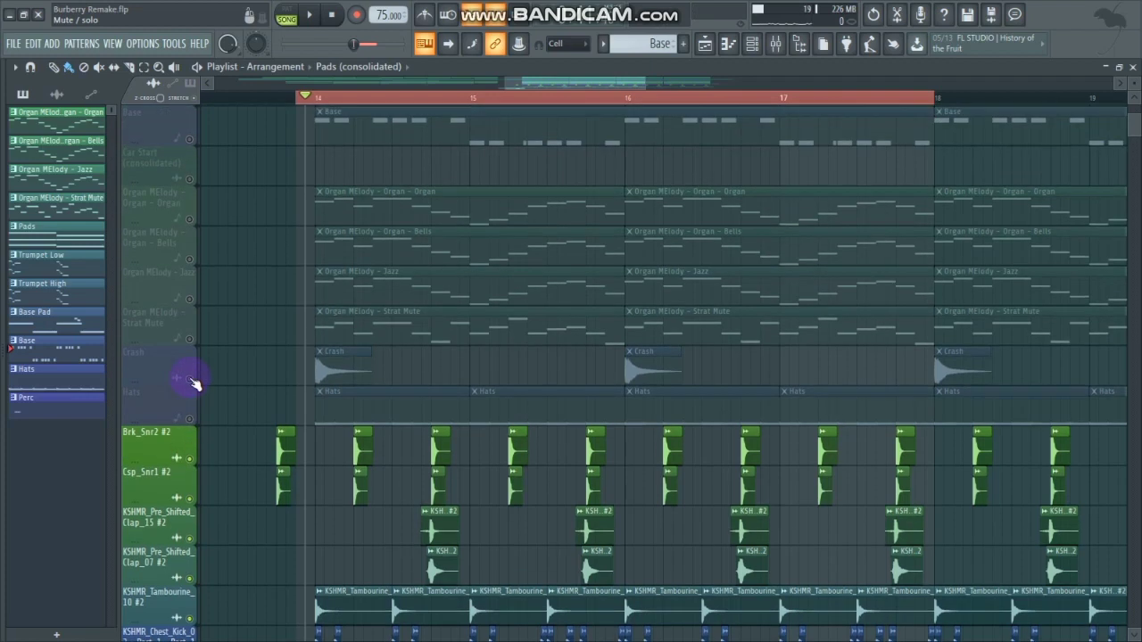
click(190, 418)
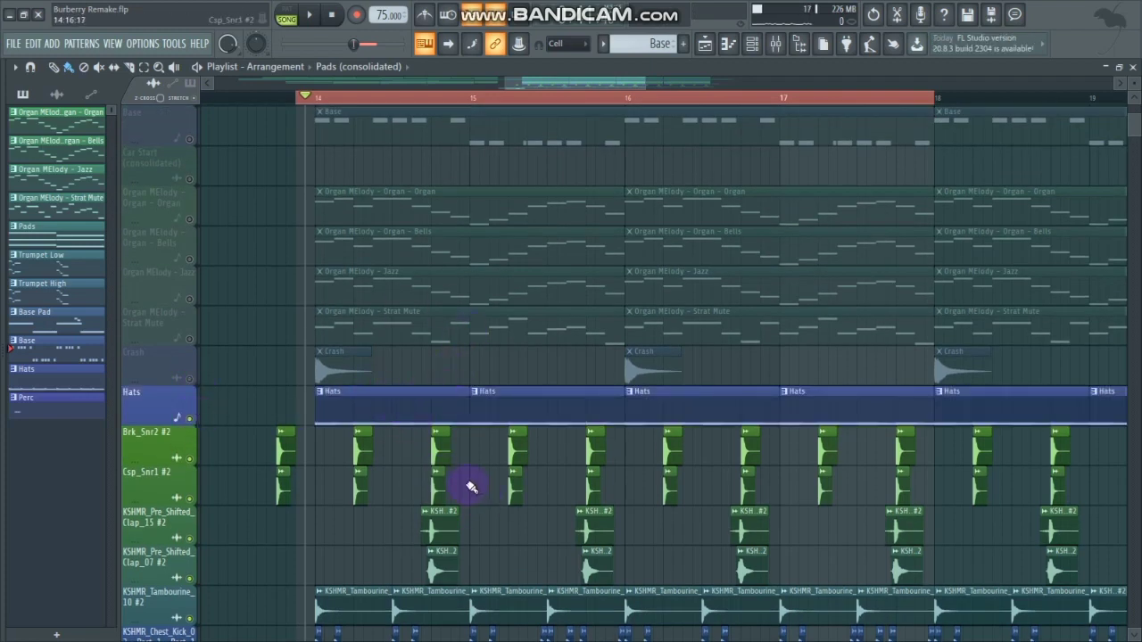
key(space)
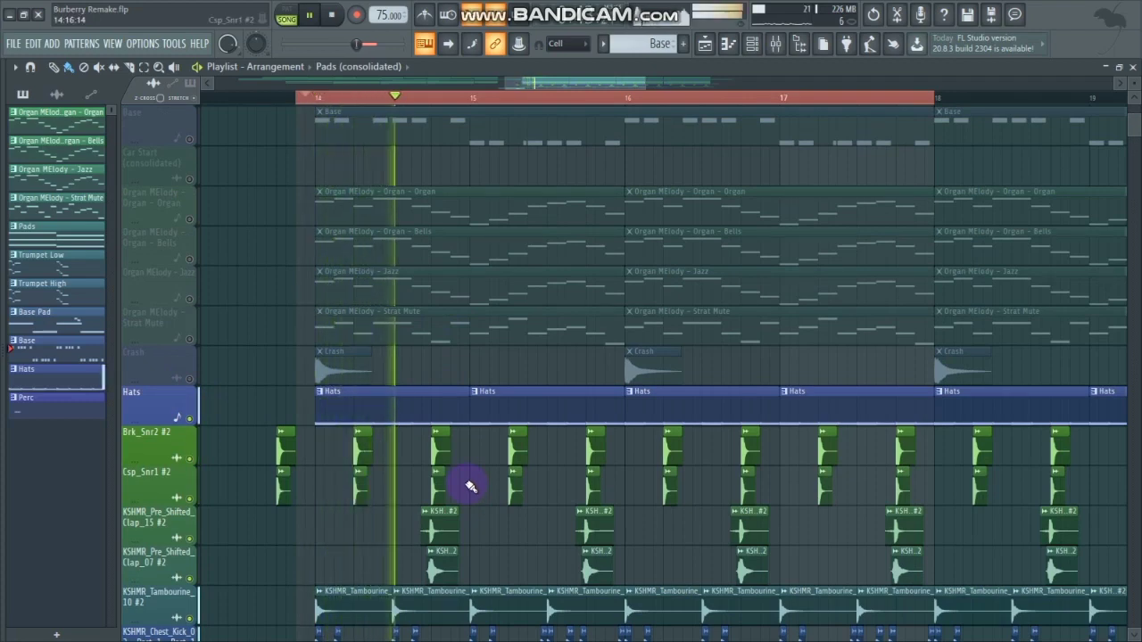
scroll(462, 479, down, 5)
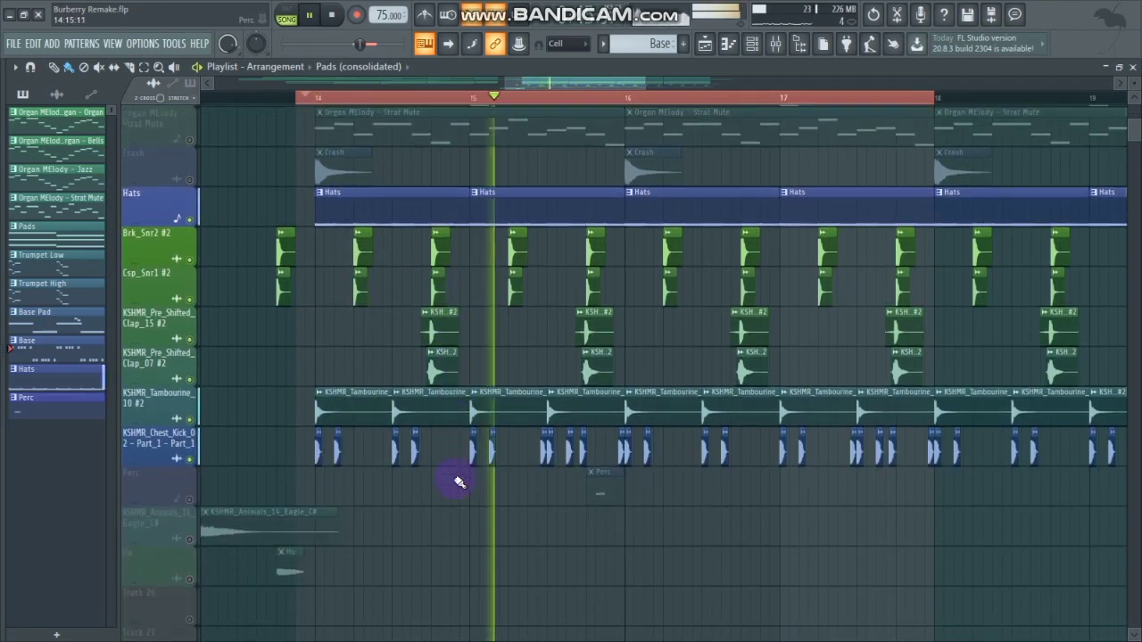
scroll(280, 477, up, 4)
scroll(280, 476, down, 5)
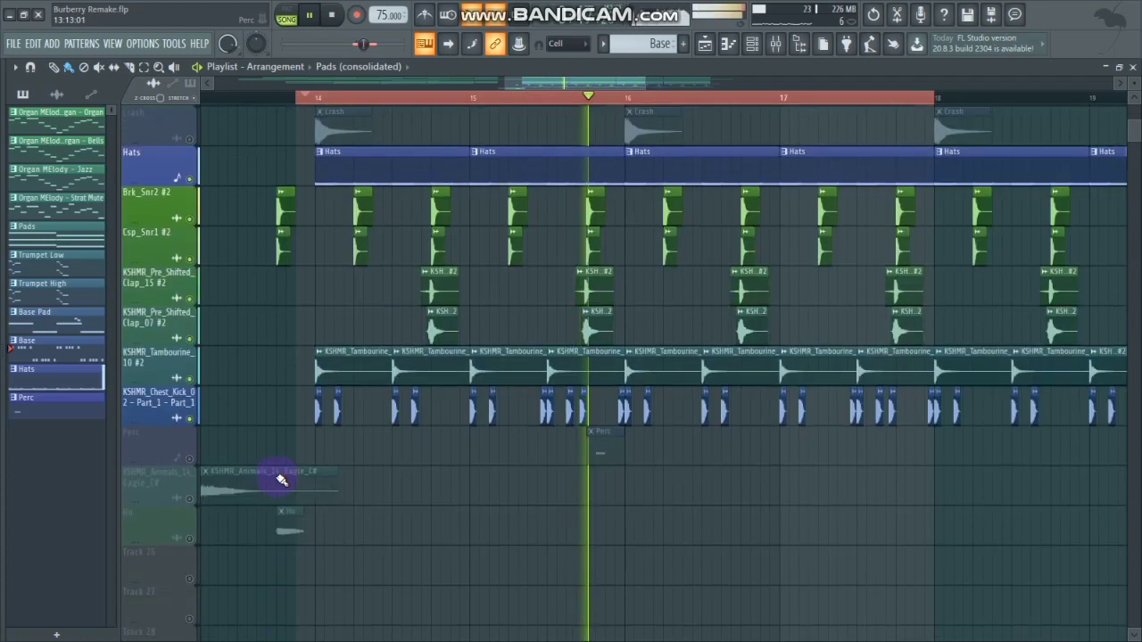
key(space)
- Open the Hats pattern's piano roll with the channel rack, and expand Packs > Drums > Hats in a widened browser
double_click(373, 174)
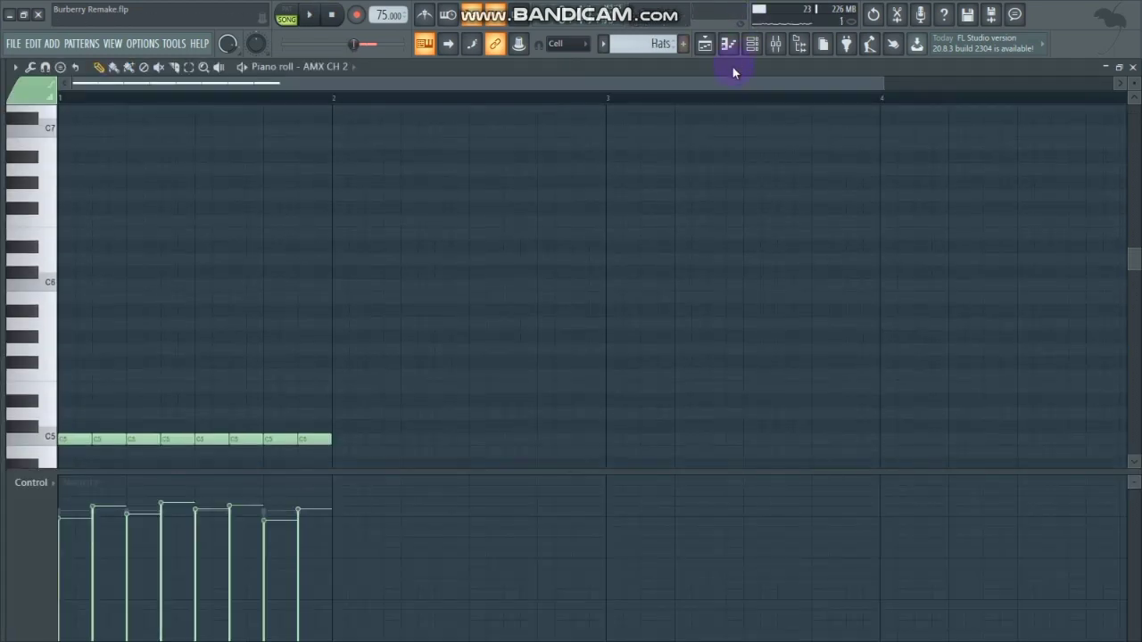
click(754, 50)
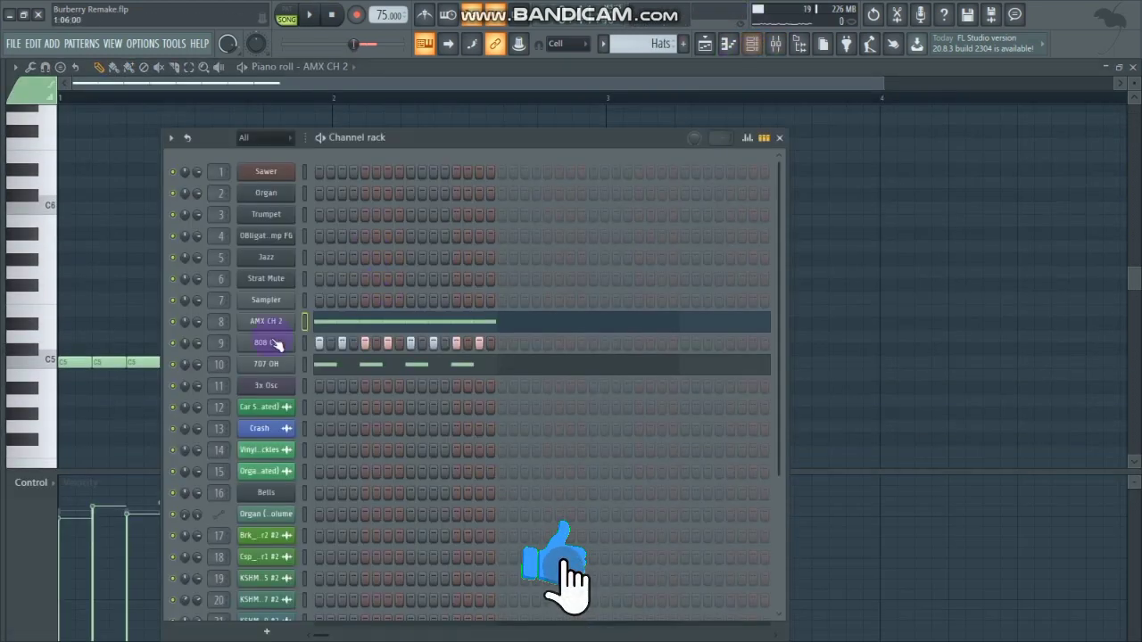
drag(3, 278, 658, 250)
click(35, 481)
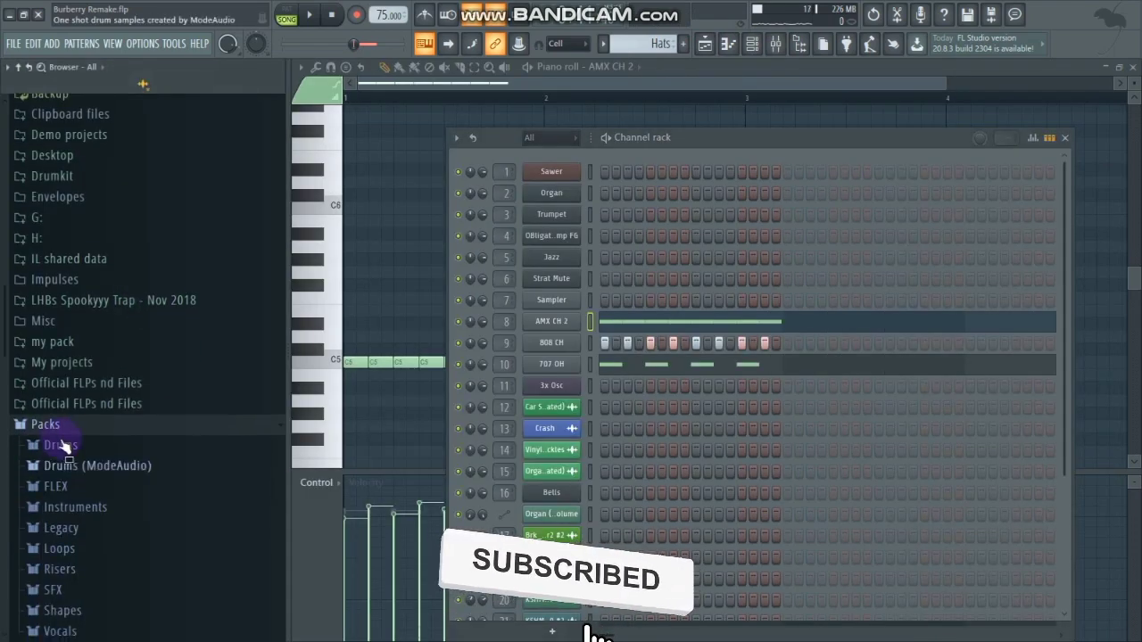
click(58, 444)
click(76, 490)
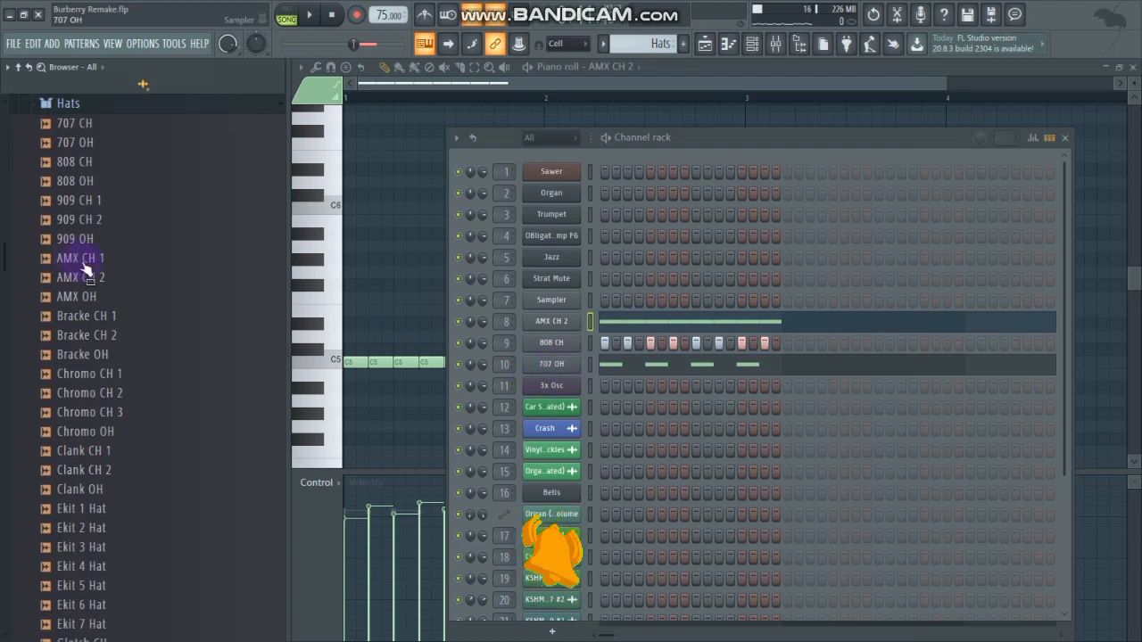
- Audition the 707 OH, 808 CH and AMX CH 2 hat samples in the browser
click(86, 146)
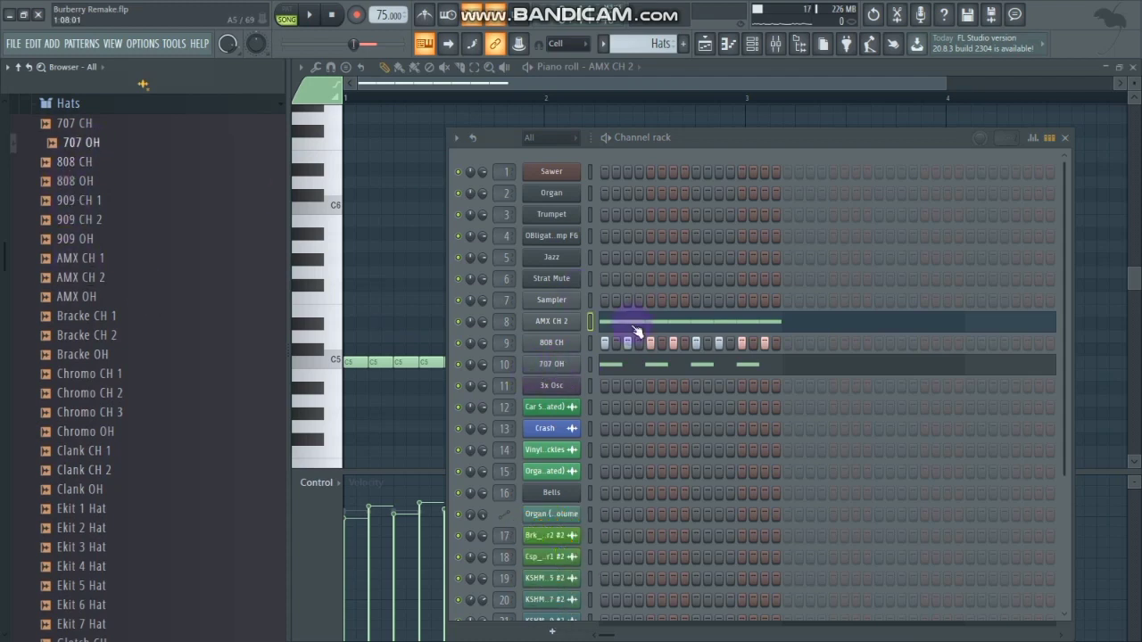
click(104, 166)
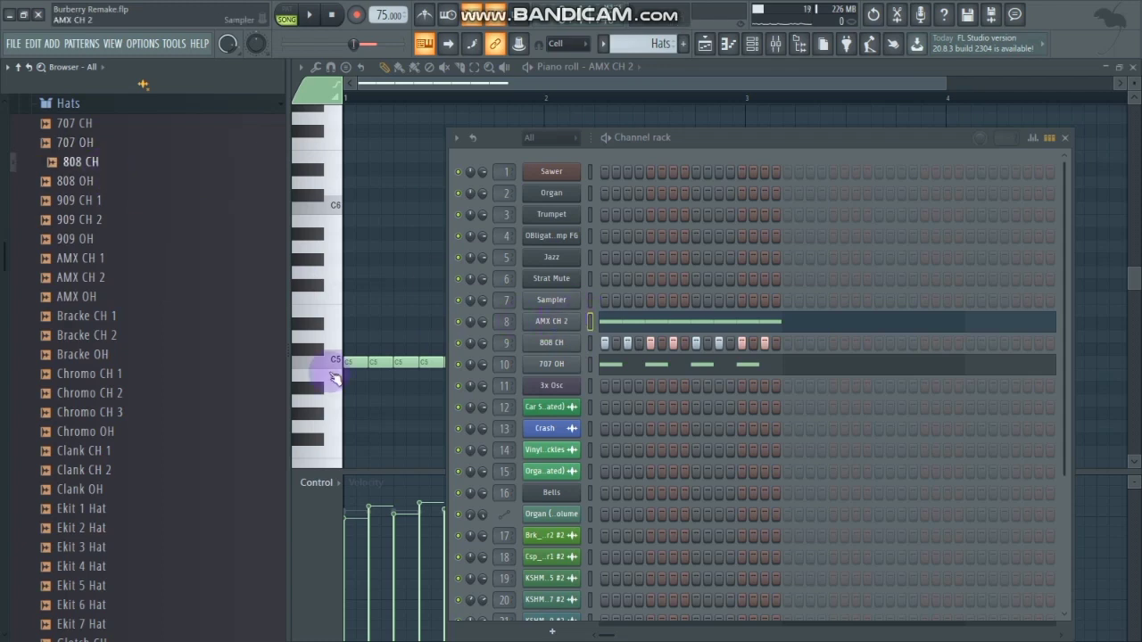
click(82, 279)
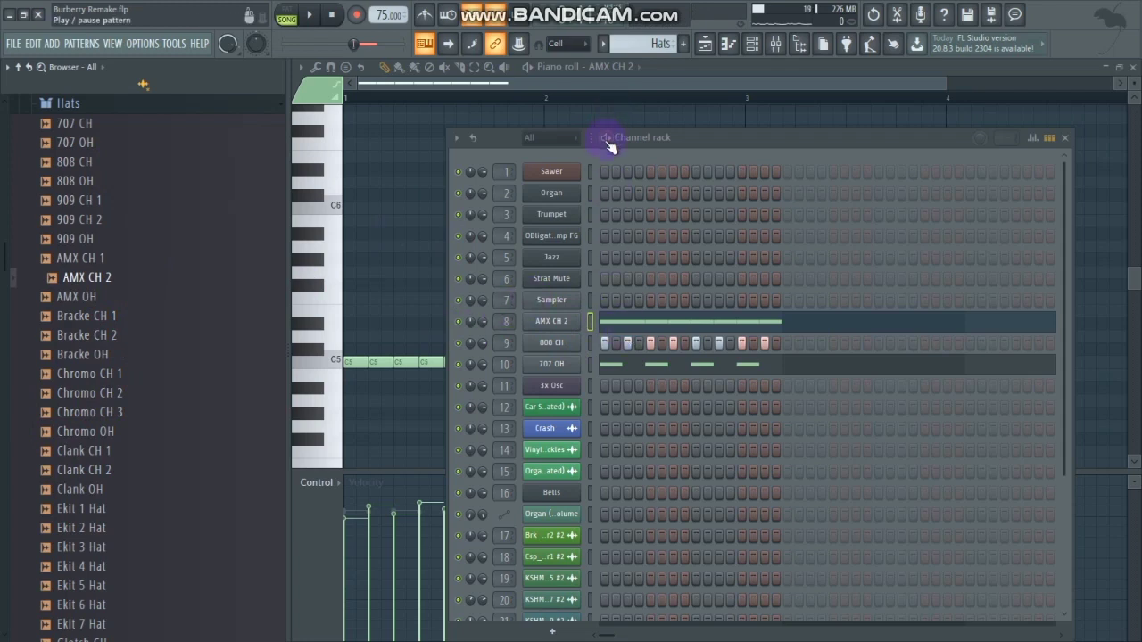
- Play the Hats pattern on its own, and return to the playlist with the channel rack and piano roll closed
key(space)
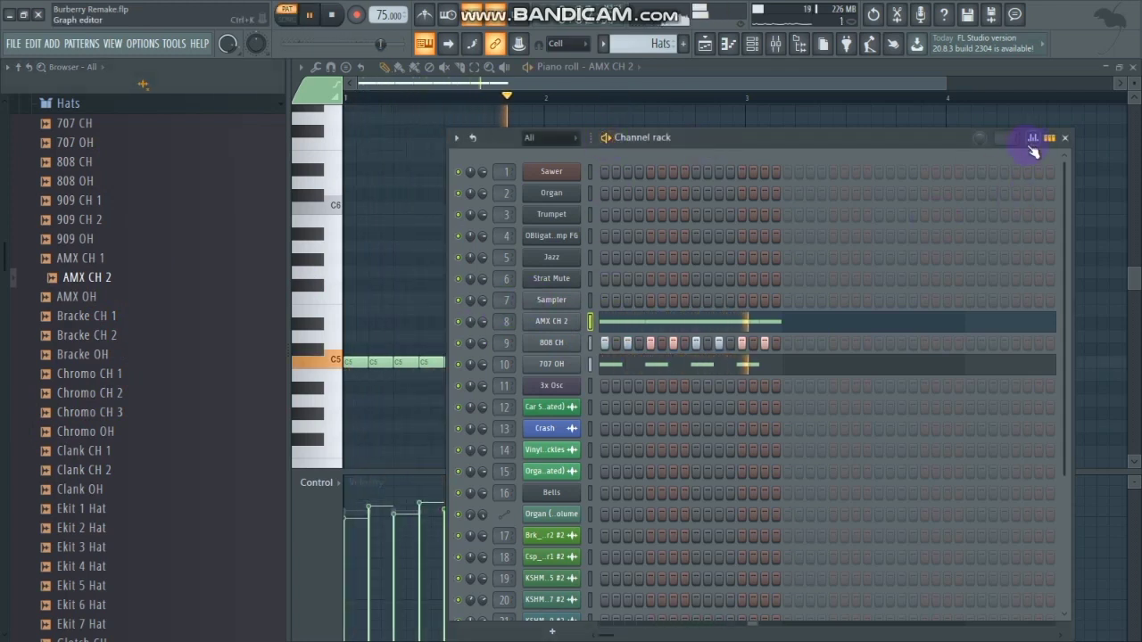
key(space)
click(1064, 138)
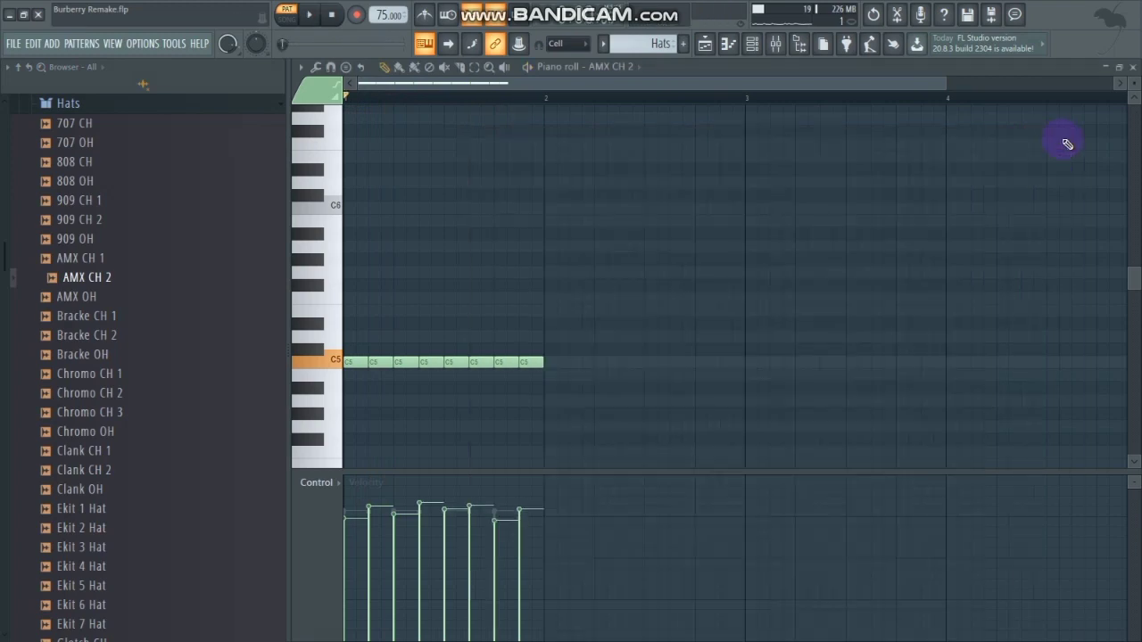
click(1133, 67)
- Solo the Perc track and play from just before its clip near the end of bar 15
scroll(545, 304, down, 1)
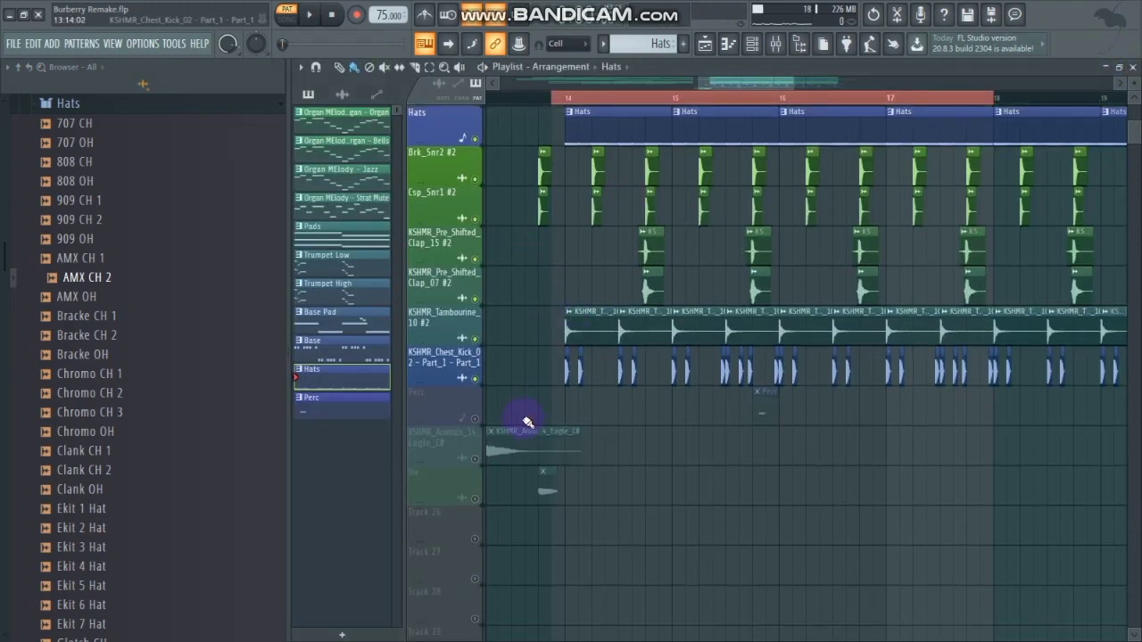
right_click(474, 419)
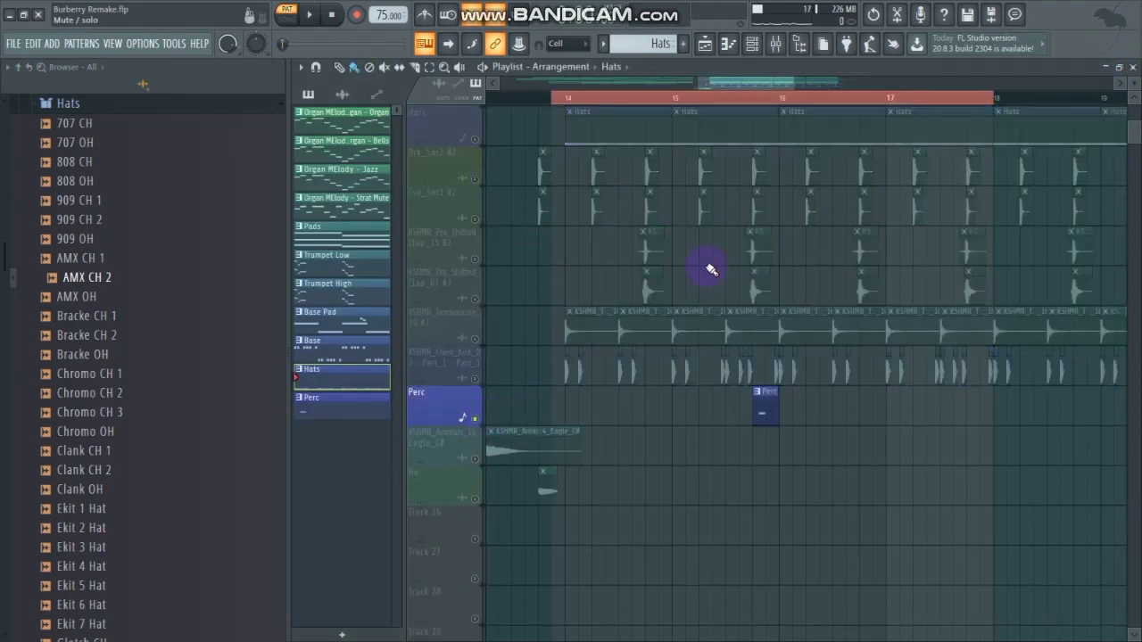
click(754, 99)
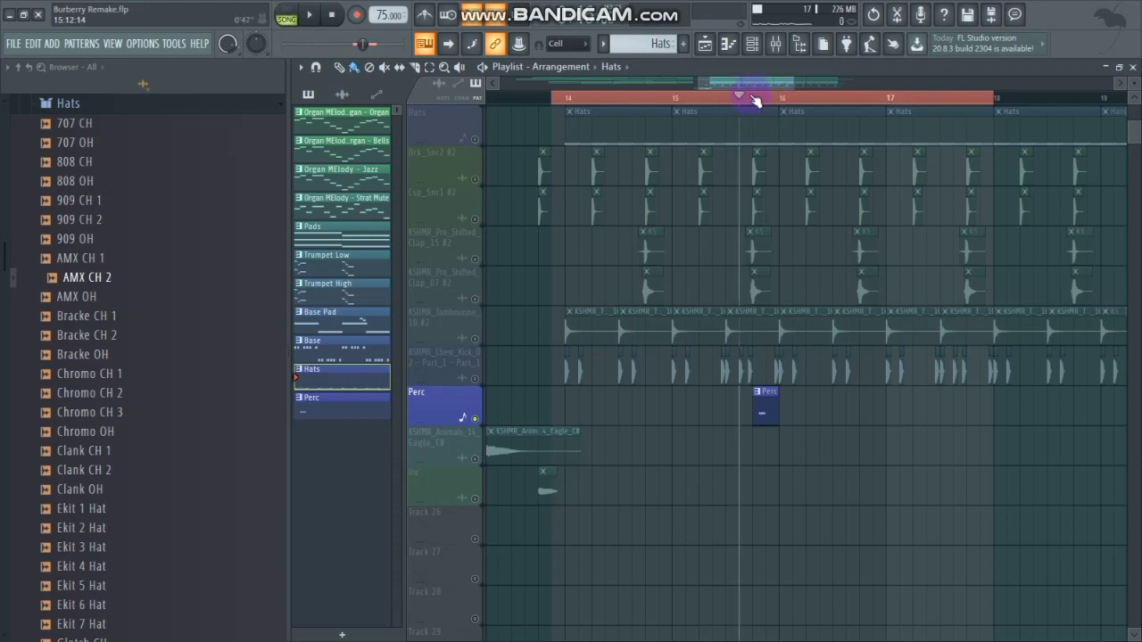
key(space)
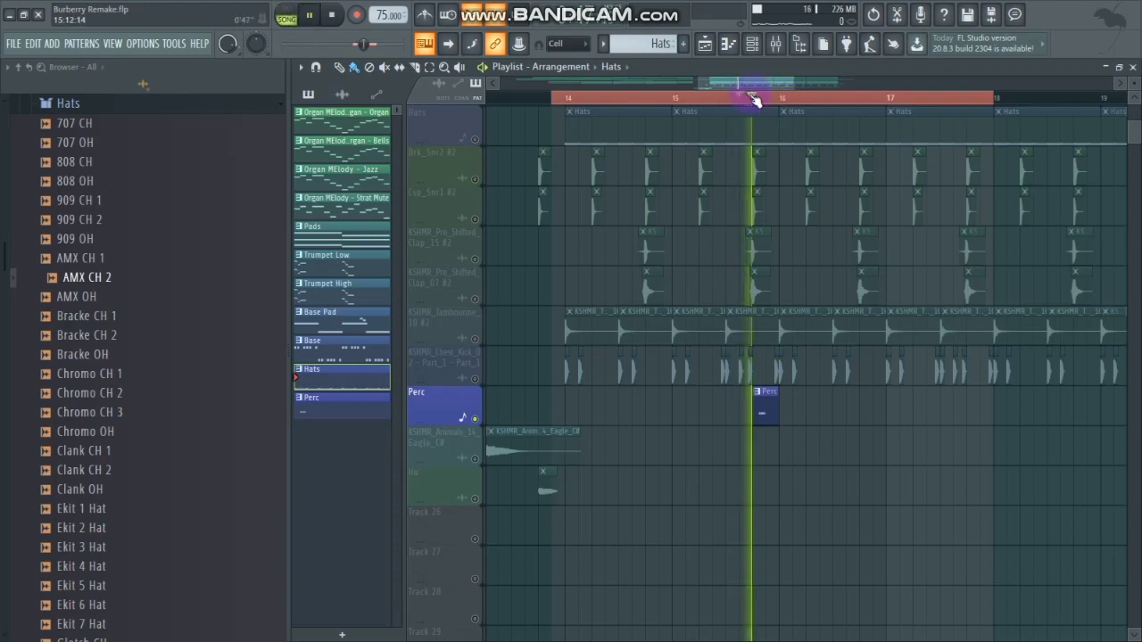
- Inspect the Perc clip's rimshot notes in the piano roll while they play, and return to the playlist
double_click(765, 420)
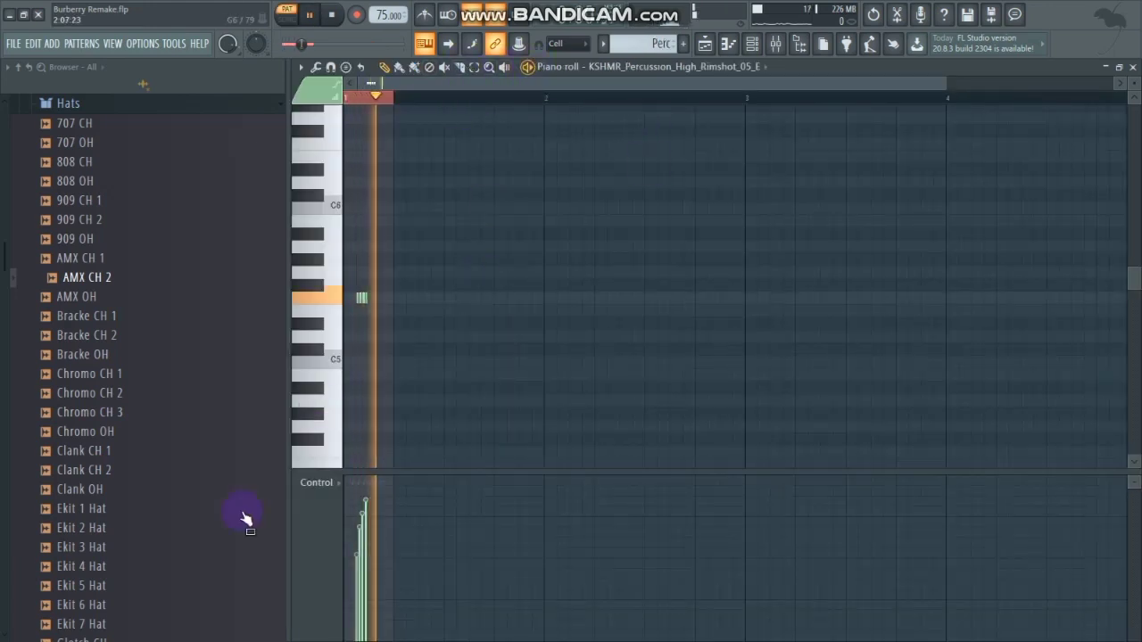
key(space)
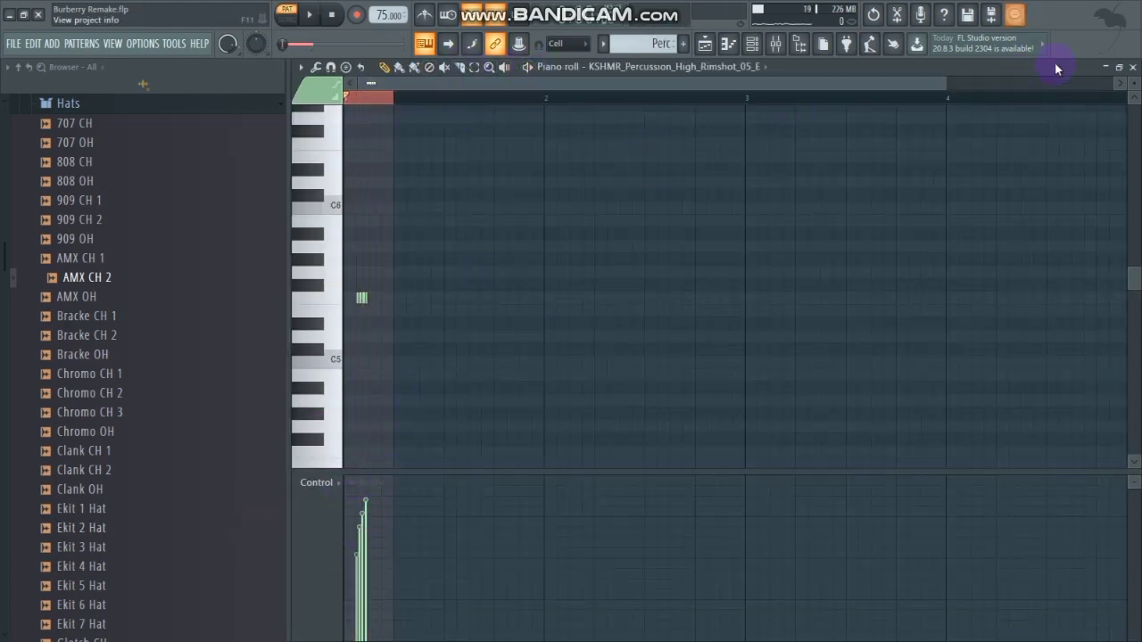
key(Escape)
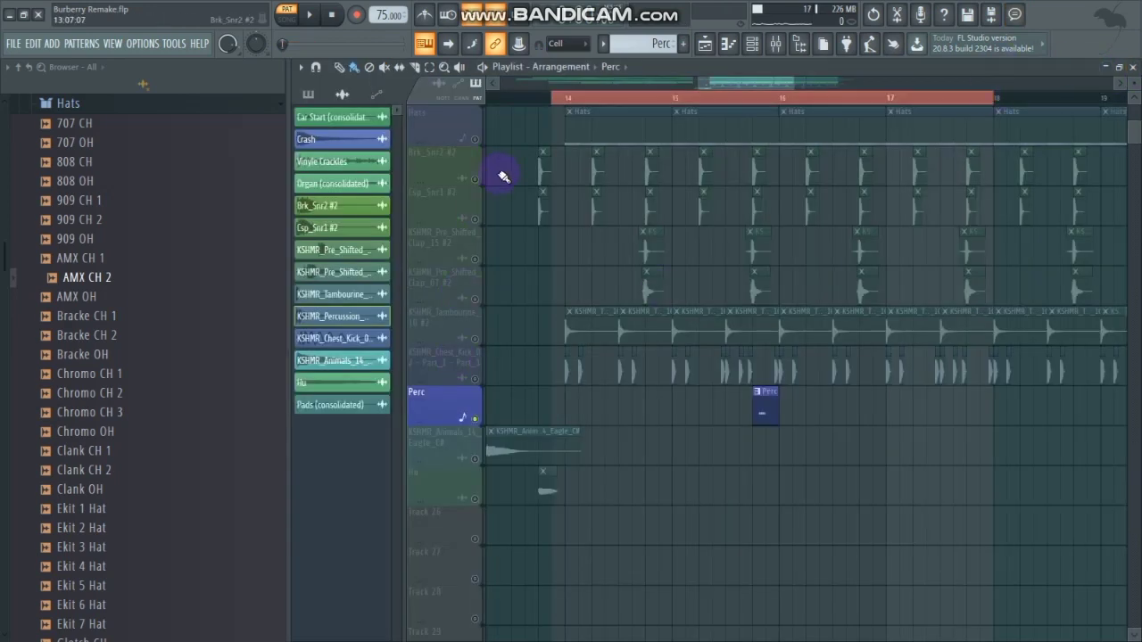
- Unmute the Crash track alongside Perc and play from just before bar 14
scroll(504, 175, up, 4)
click(483, 259)
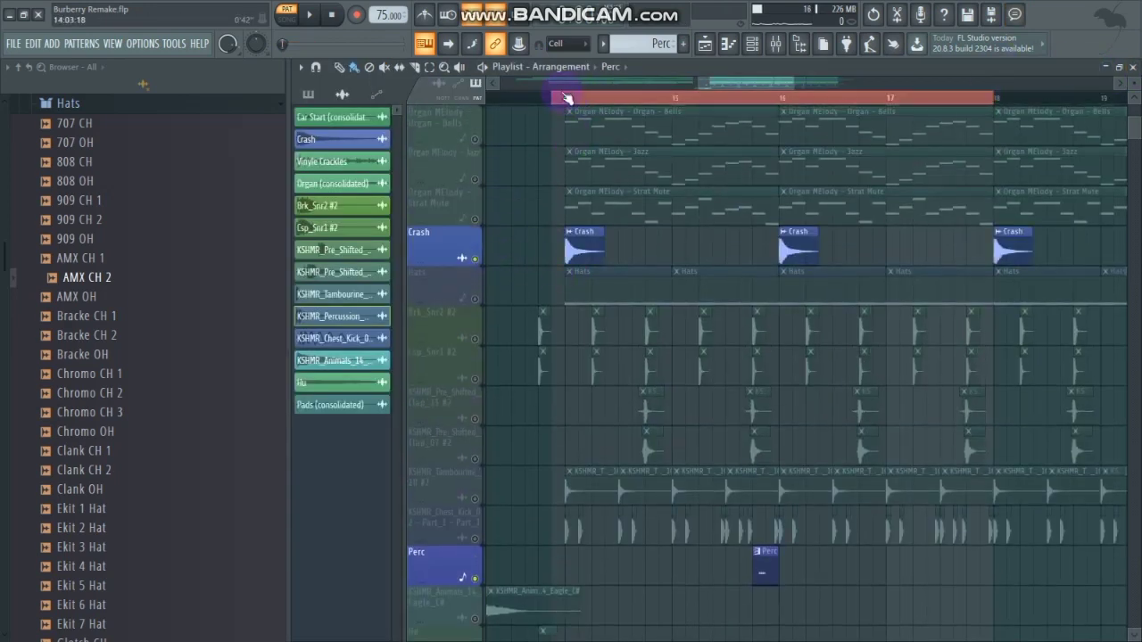
click(553, 96)
key(space)
scroll(549, 252, up, 2)
scroll(518, 256, down, 3)
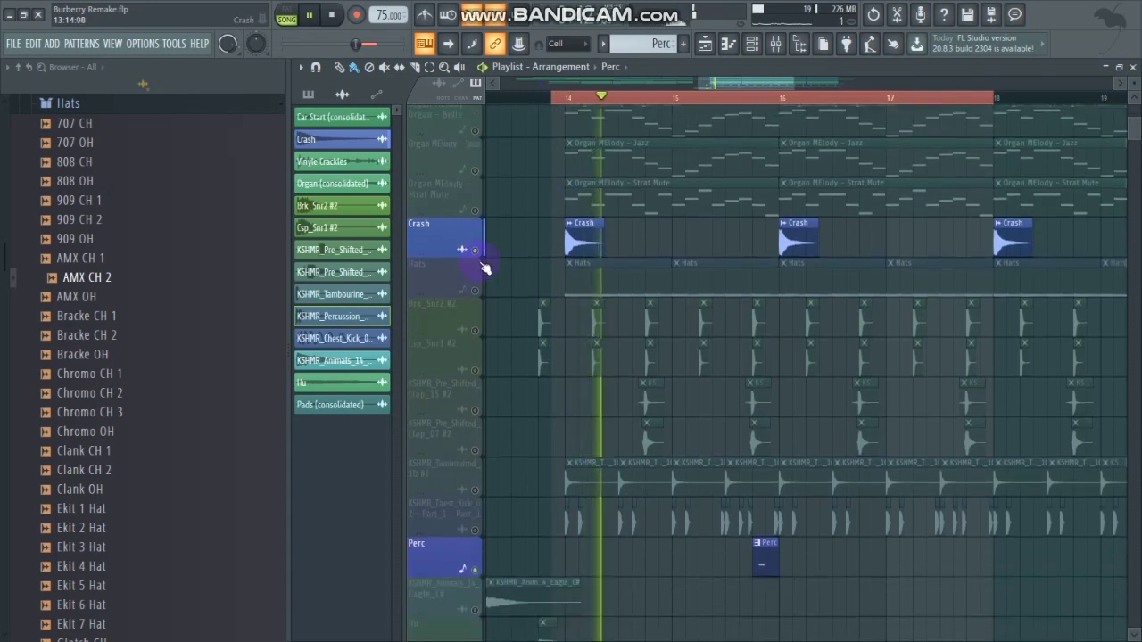
- Unmute the Hats, snare, clap, tambourine and chest kick tracks and play them with Crash and Perc from just before bar 14
key(space)
click(474, 259)
click(474, 298)
click(475, 338)
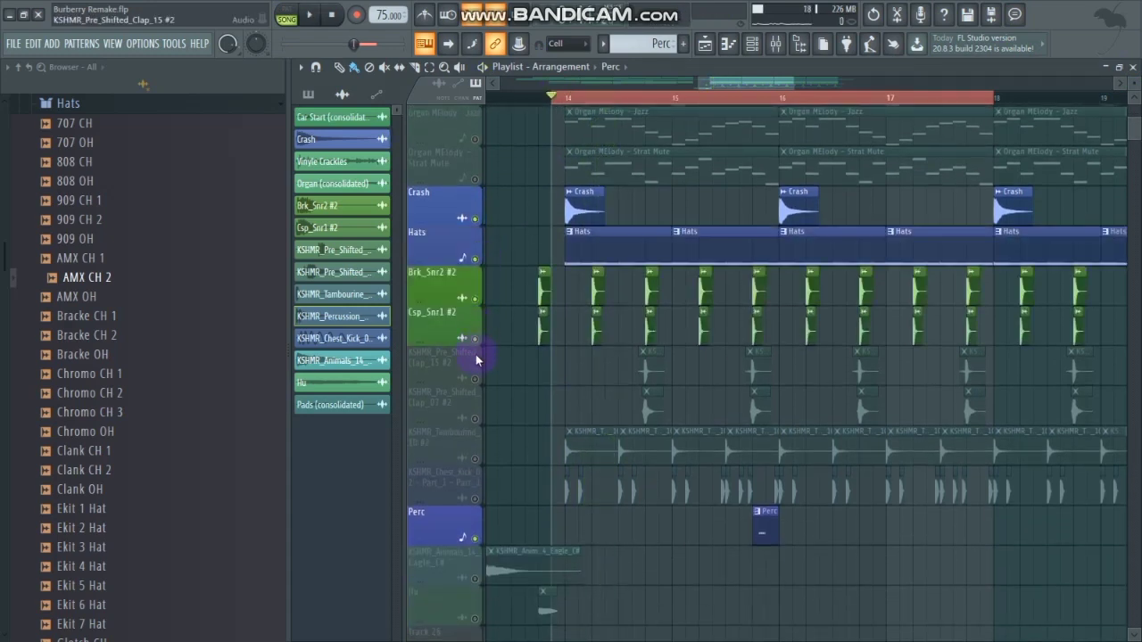
click(475, 378)
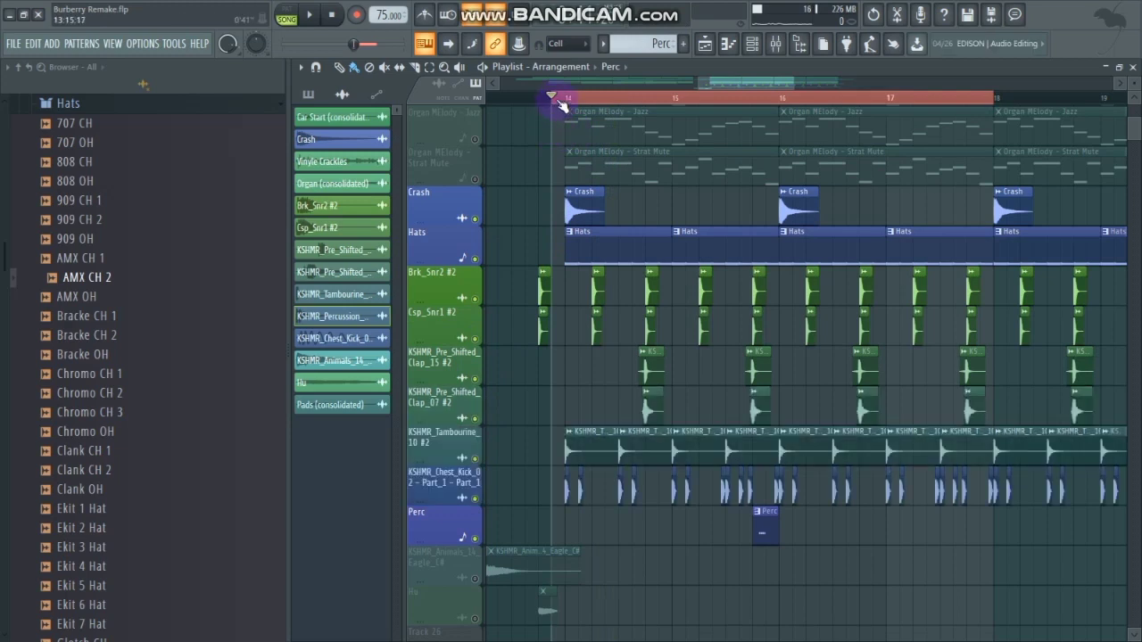
key(space)
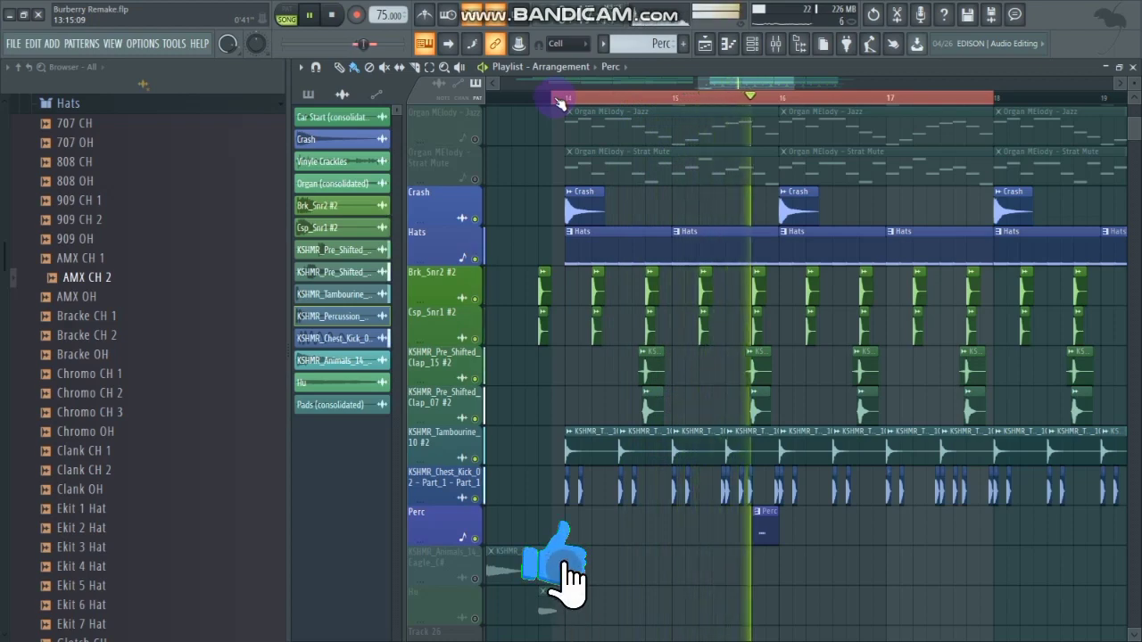
key(space)
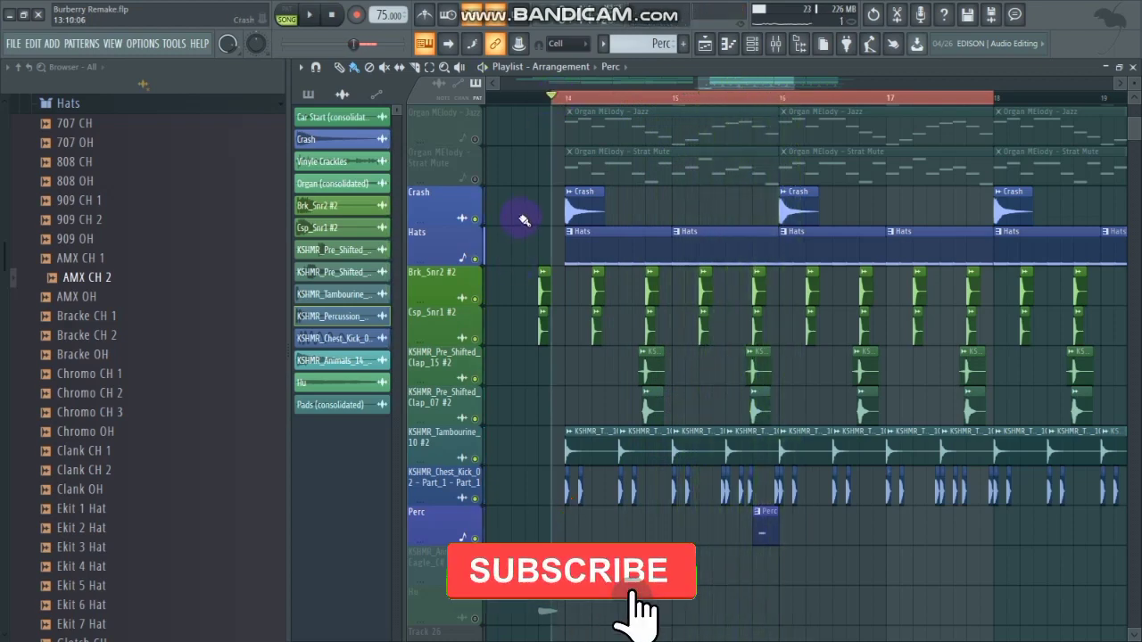
- Isolate the Organ (consolidated) track with its channel volume automation and play both from just before bar 14
scroll(524, 221, up, 6)
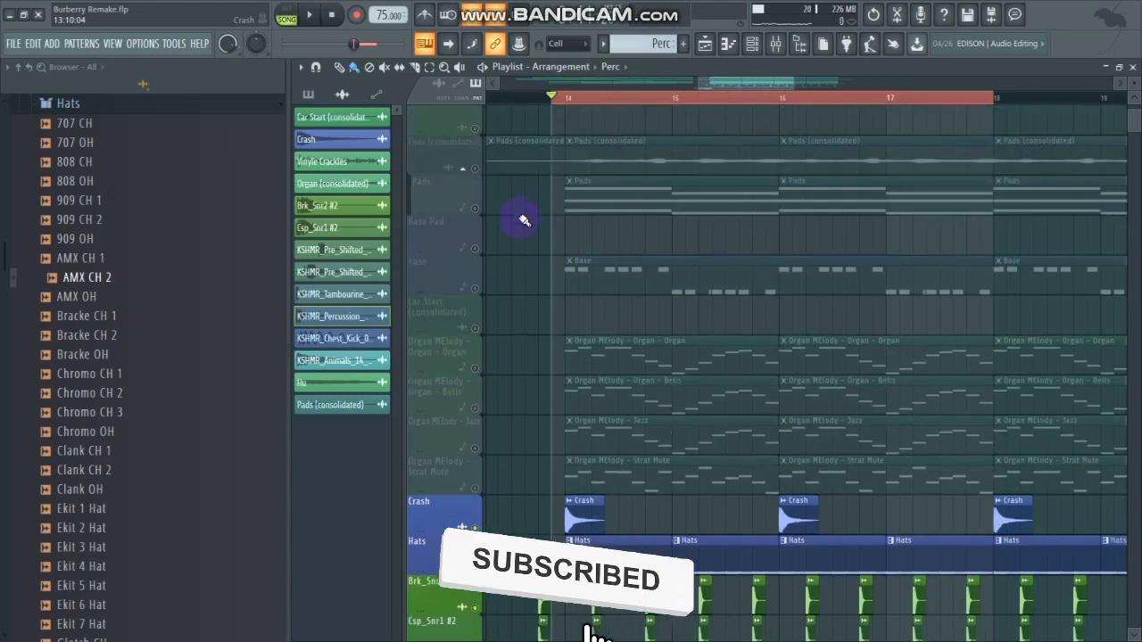
scroll(524, 221, up, 3)
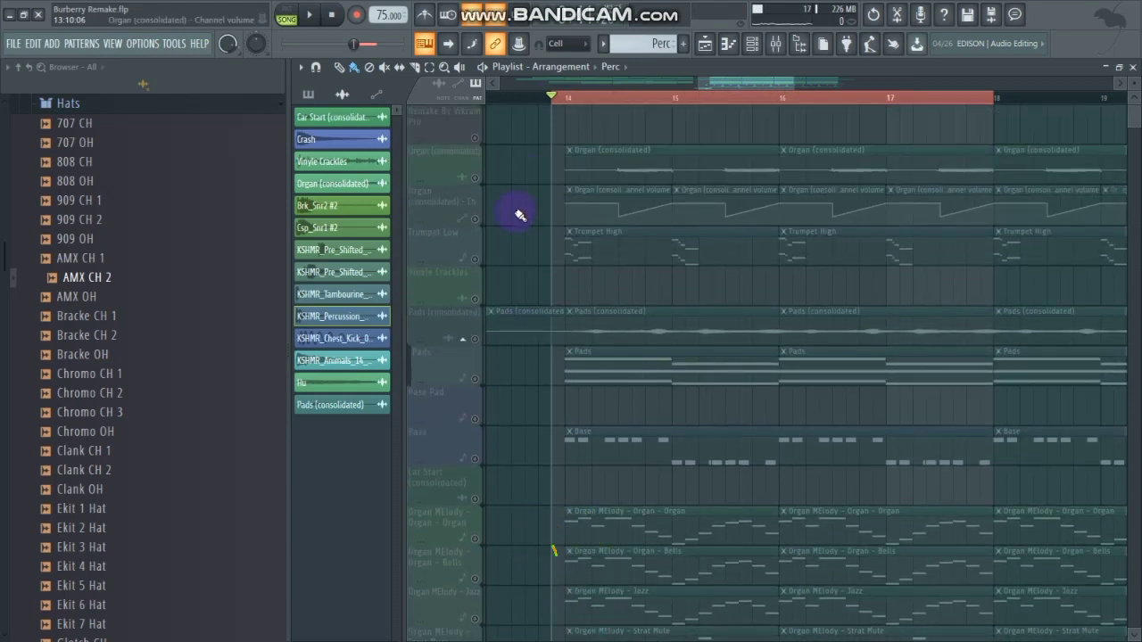
click(475, 177)
click(476, 219)
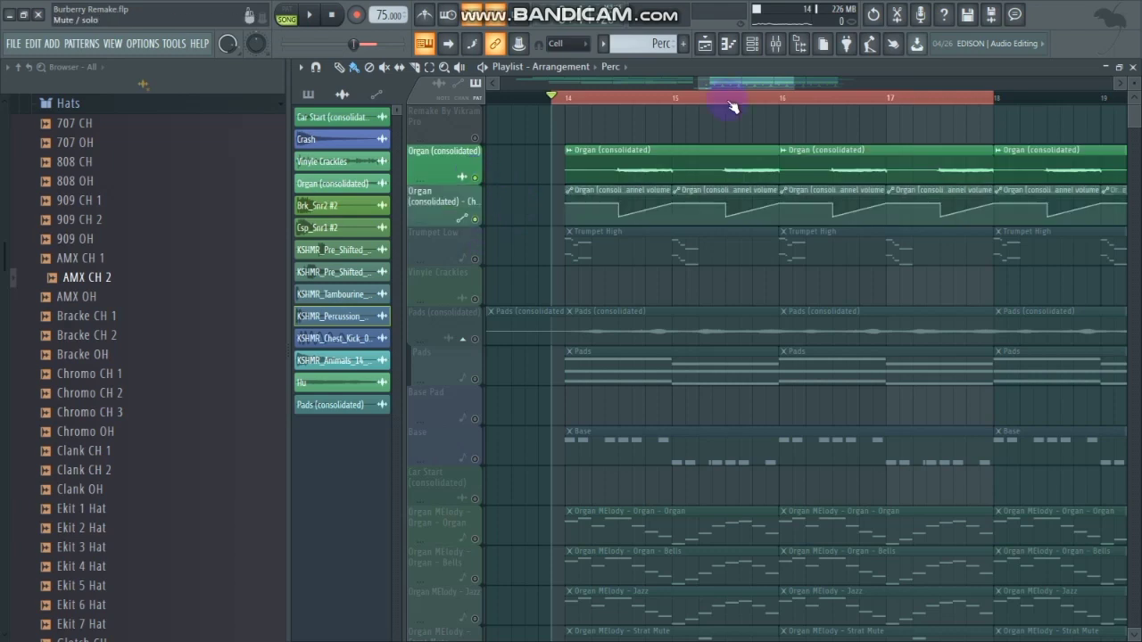
key(space)
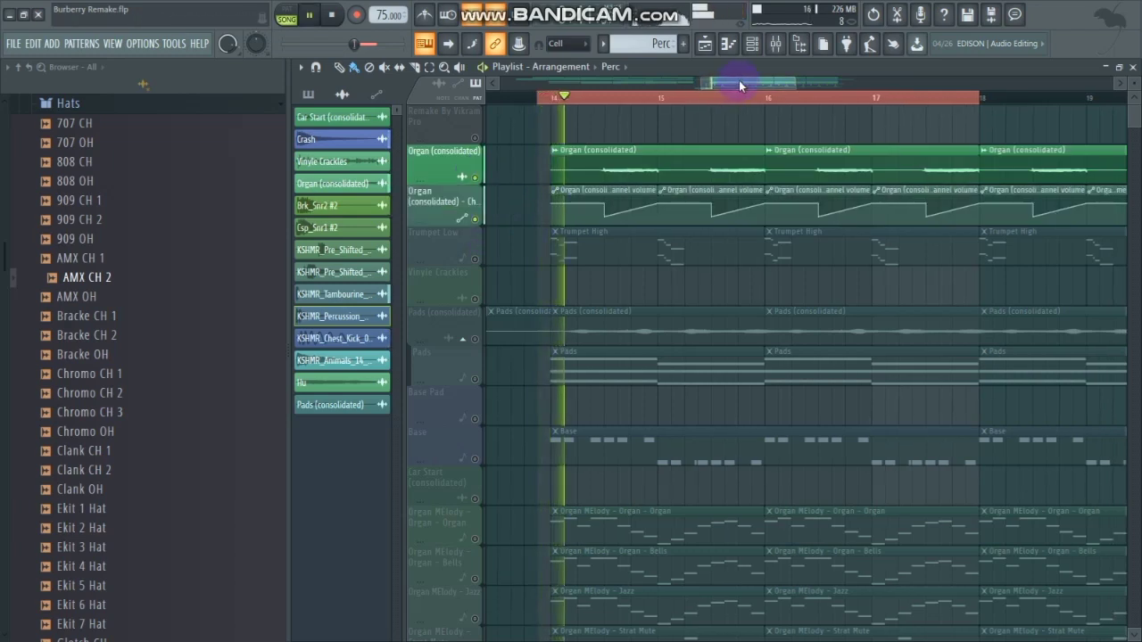
key(space)
- Switch the organ's channel volume automation track off and on again, and replay the organ
click(476, 220)
click(475, 220)
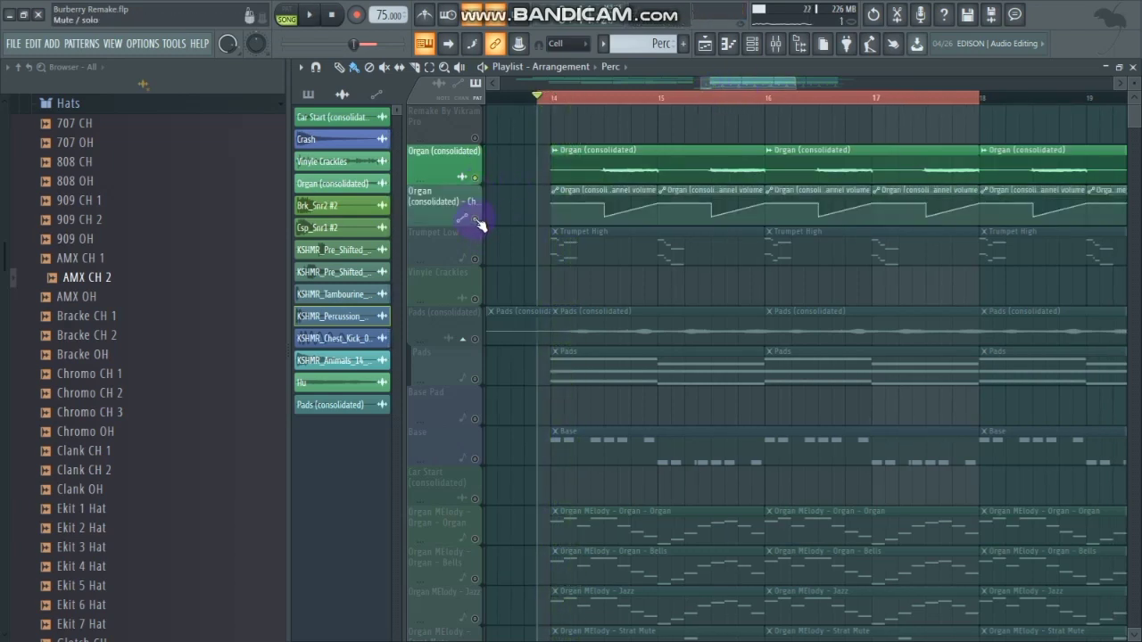
key(space)
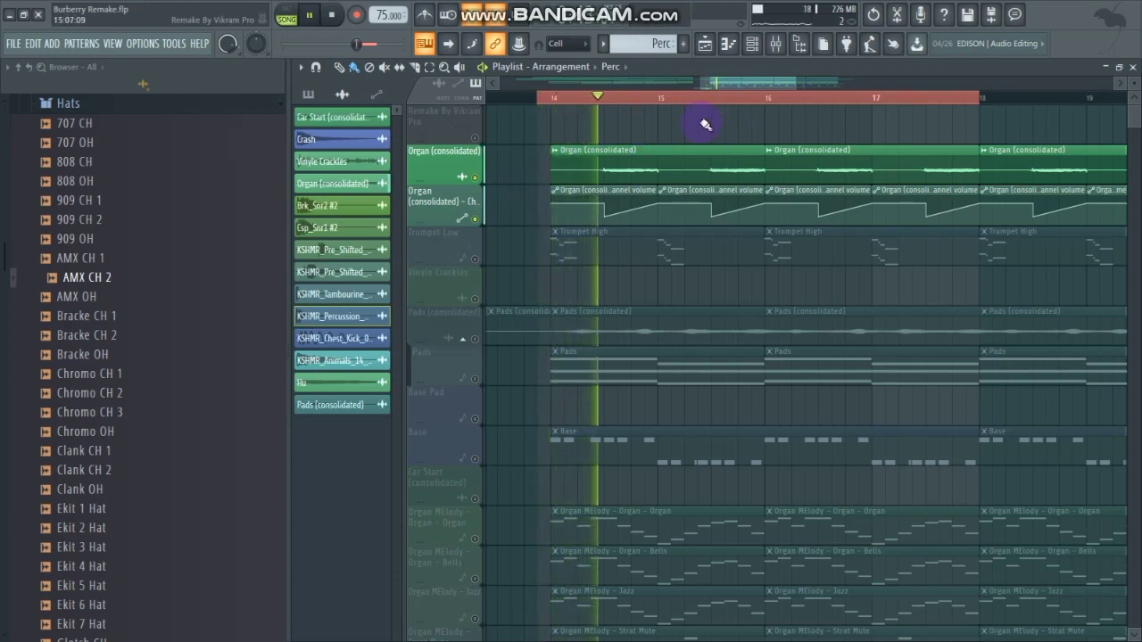
key(space)
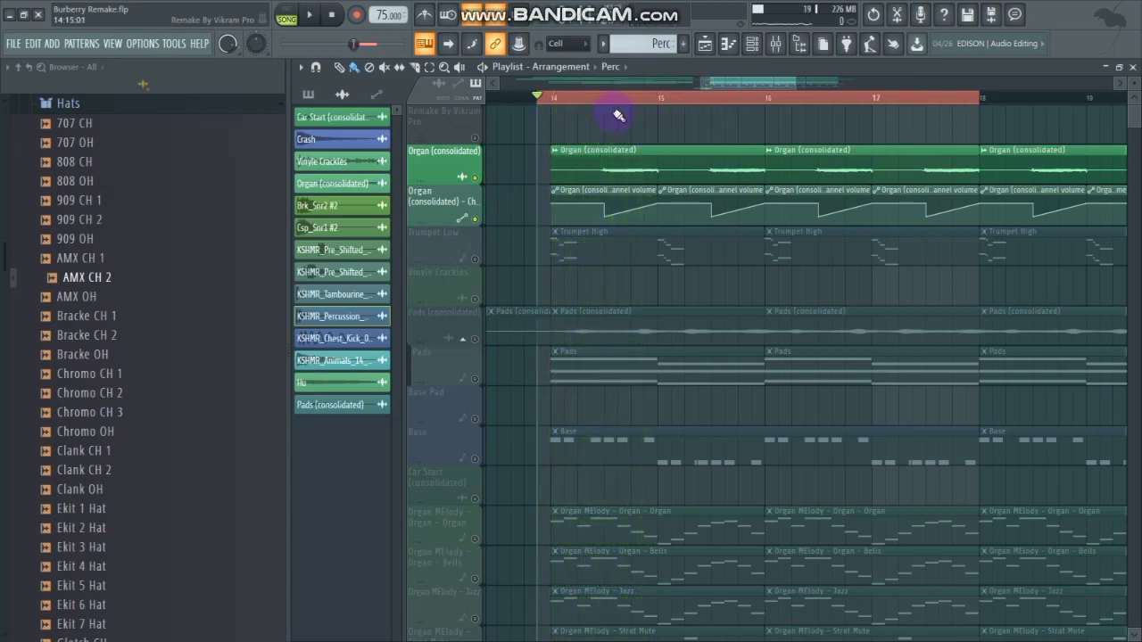
- Play the organ from the middle of bar 14 while viewing the Organ (consolidated) clip's channel settings, and close them
click(608, 99)
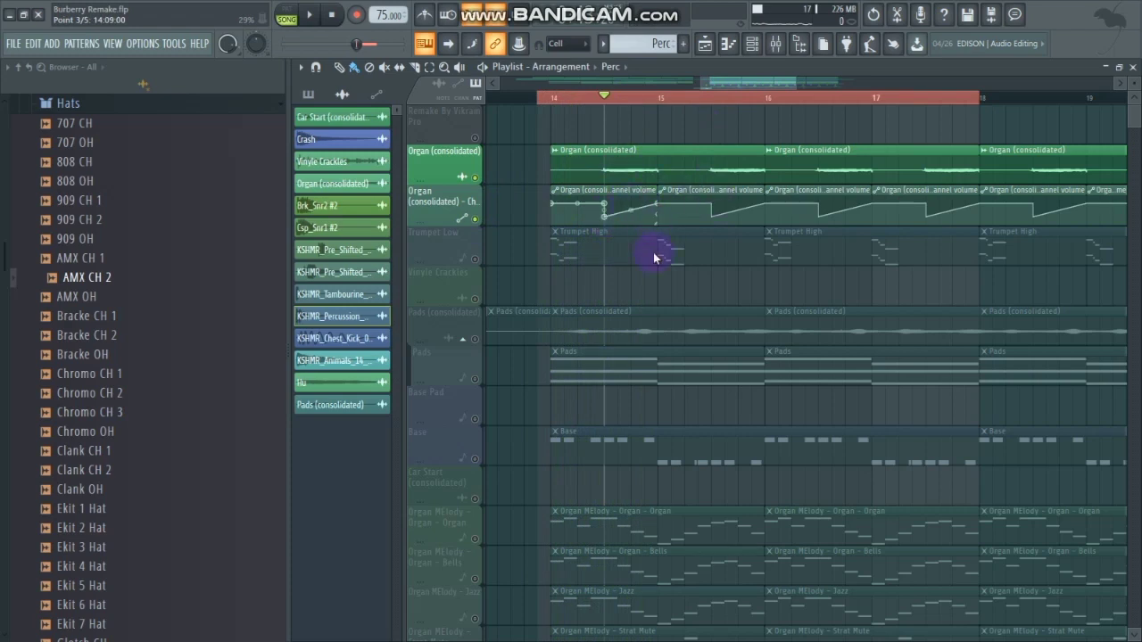
double_click(636, 171)
key(space)
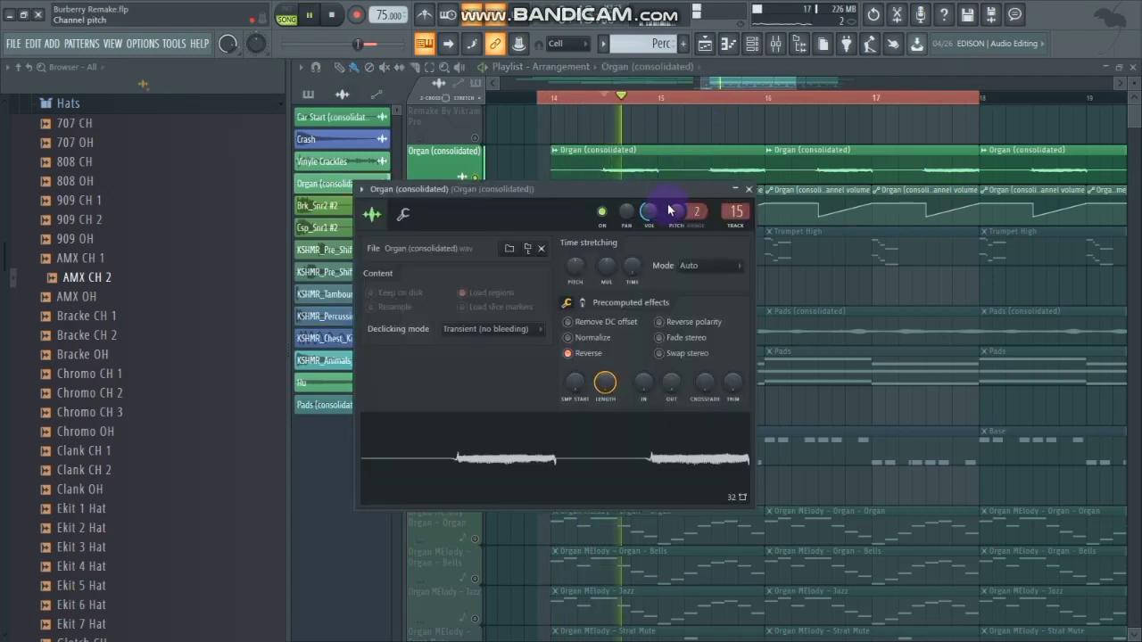
click(749, 189)
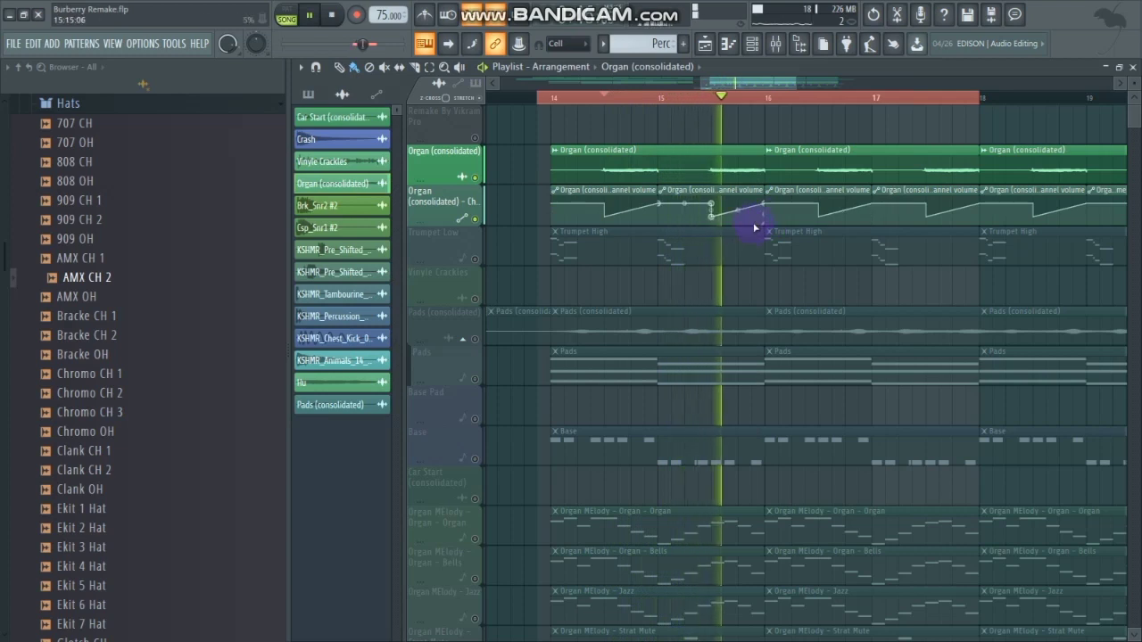
key(space)
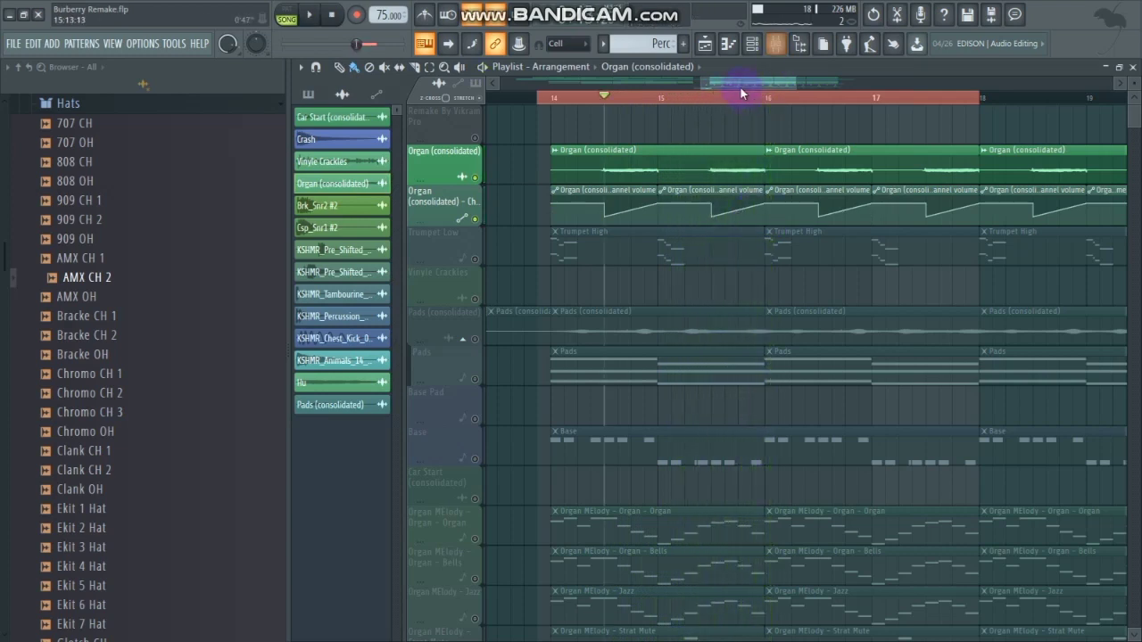
- Solo the Trumpet Low track and show its first Trumpet High clip's notes in the piano roll
drag(792, 82, 497, 269)
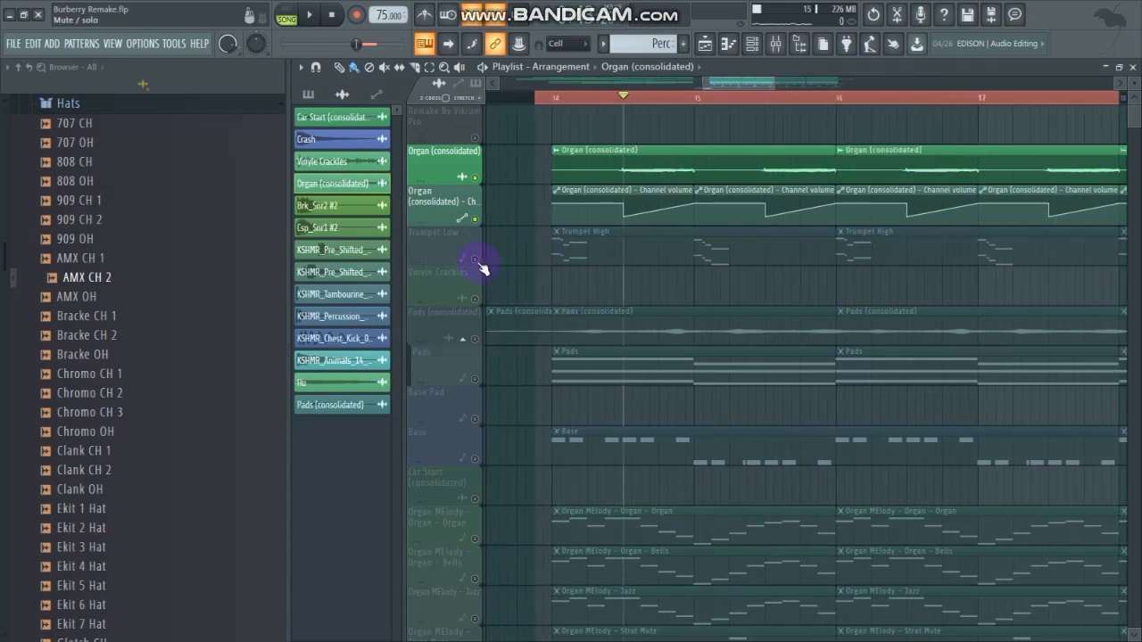
click(482, 264)
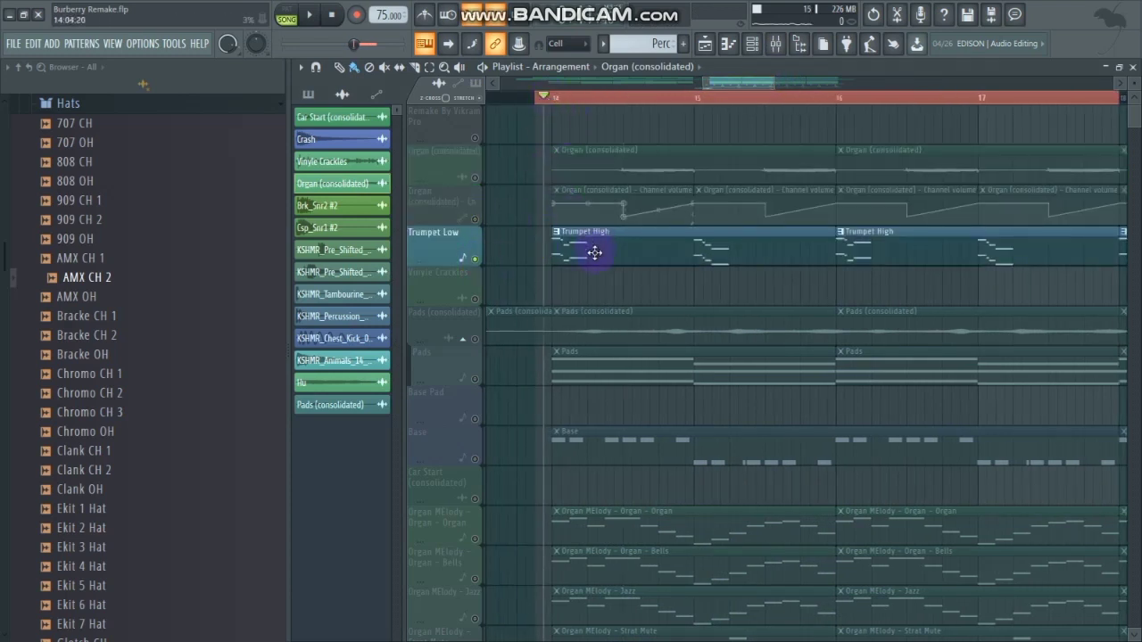
double_click(594, 252)
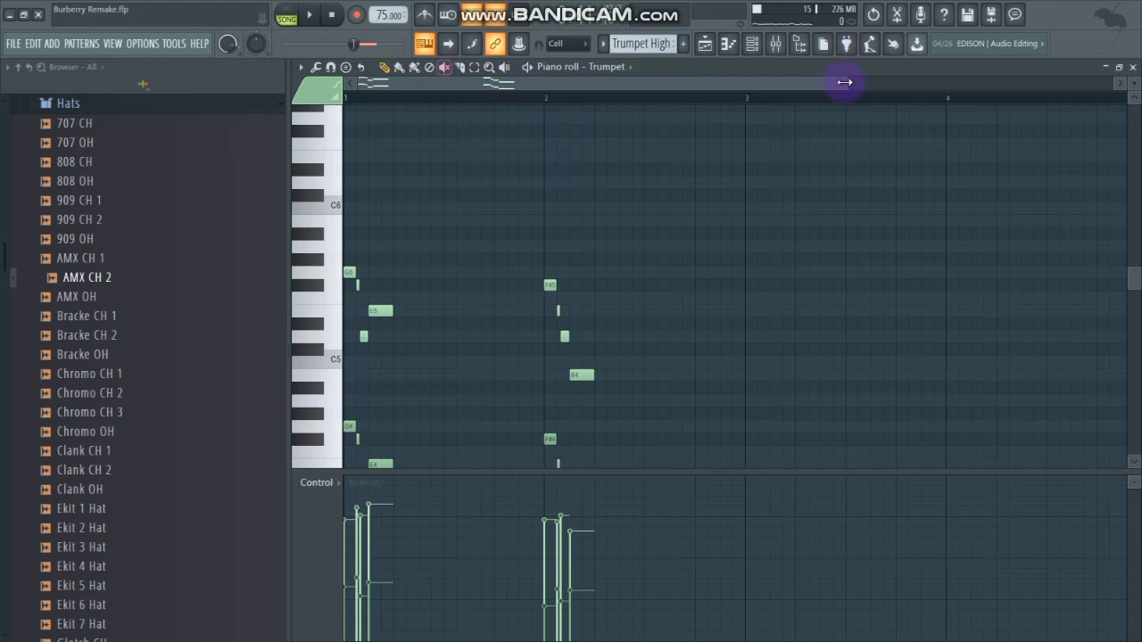
right_click(533, 87)
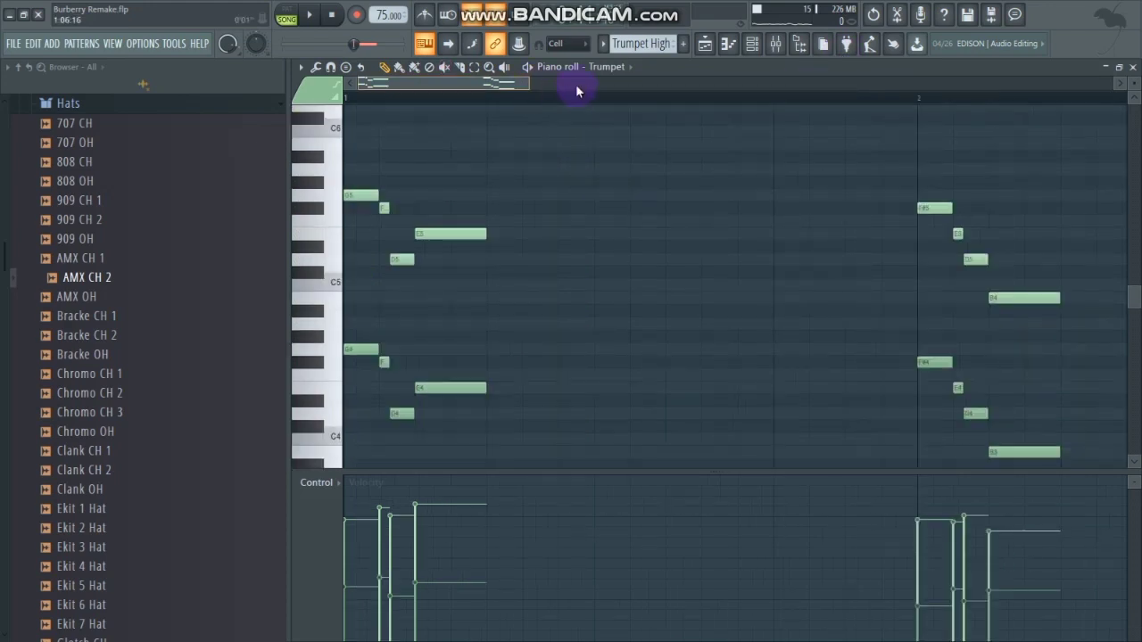
- Show the list of plugins for a new channel, look through the Trumpet channel's Sytrus presets, and return to the piano roll
click(752, 43)
click(553, 630)
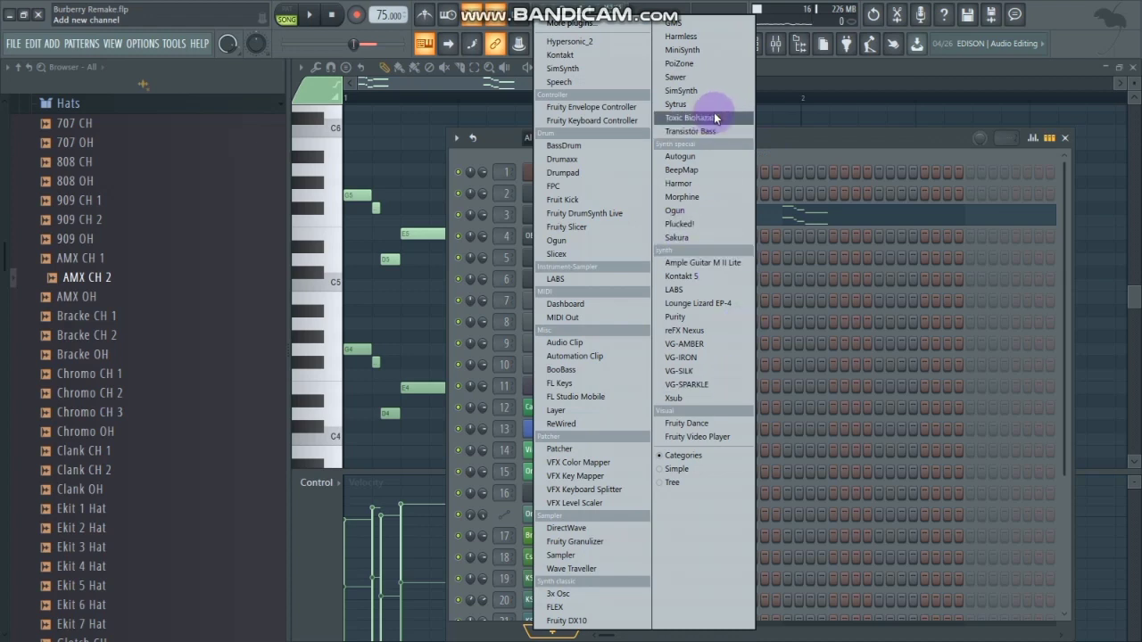
click(762, 139)
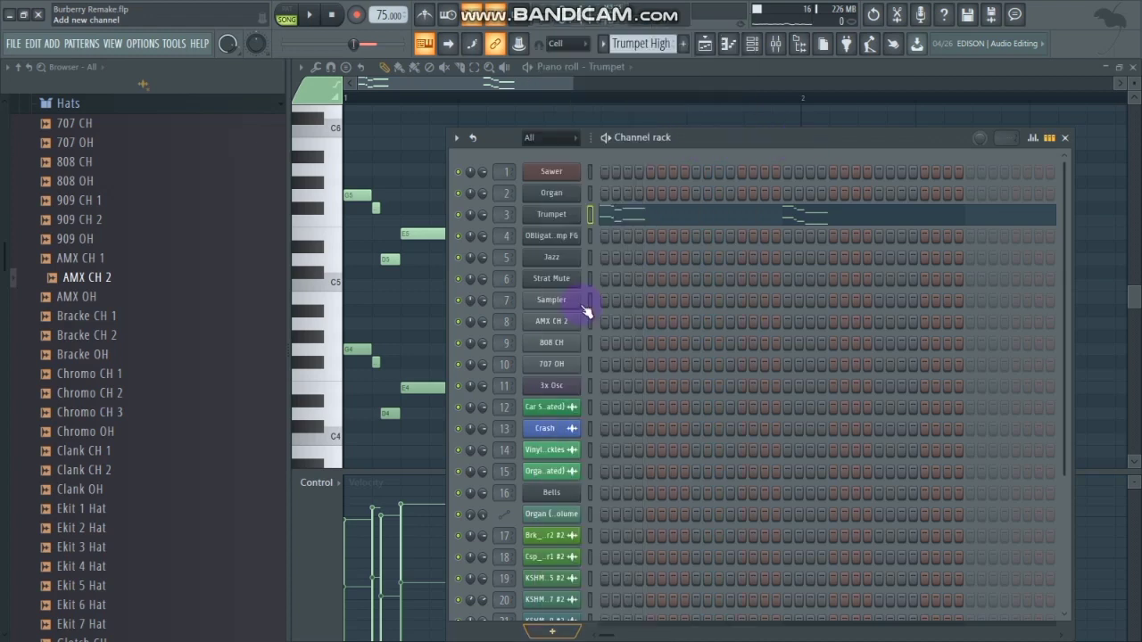
click(560, 214)
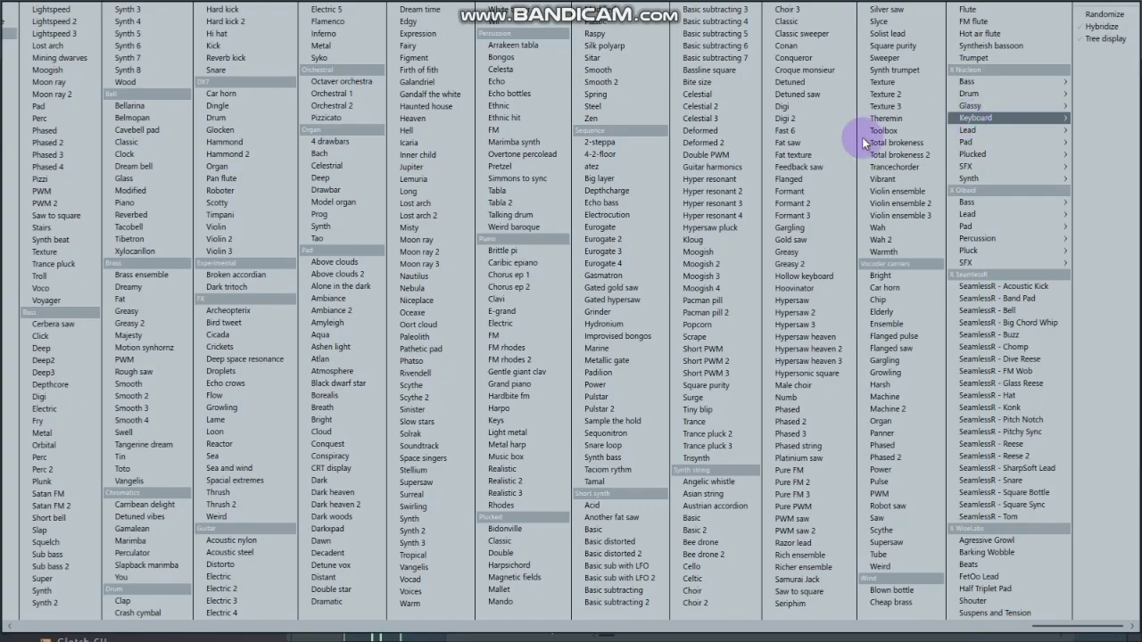
key(Escape)
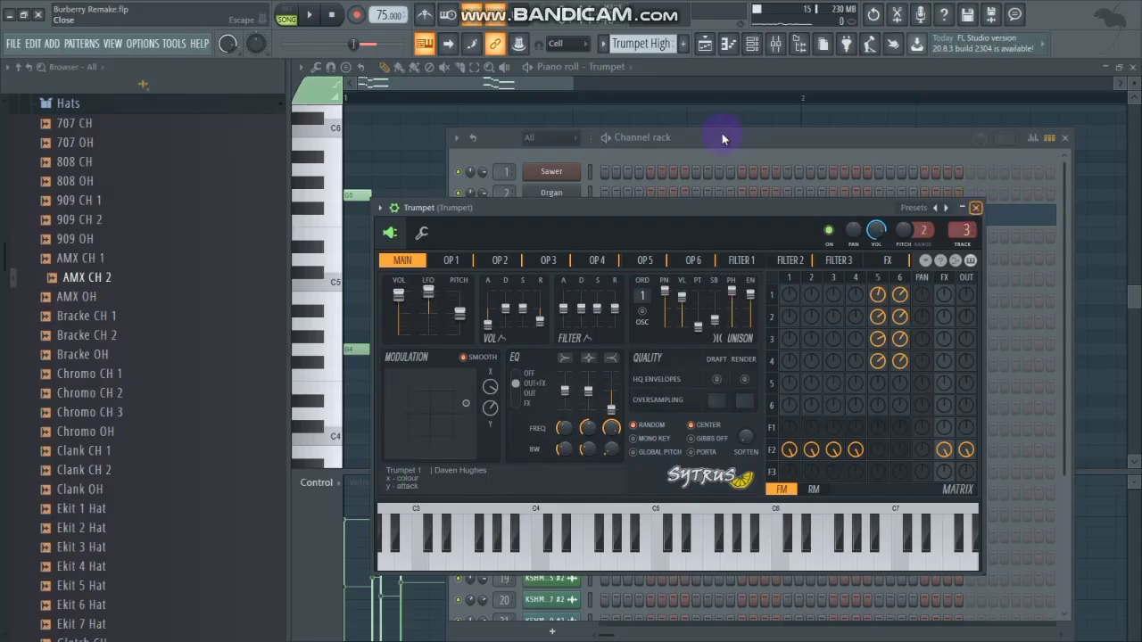
click(706, 74)
- Play the Trumpet High pattern on its own in the piano roll, and stop it
click(527, 67)
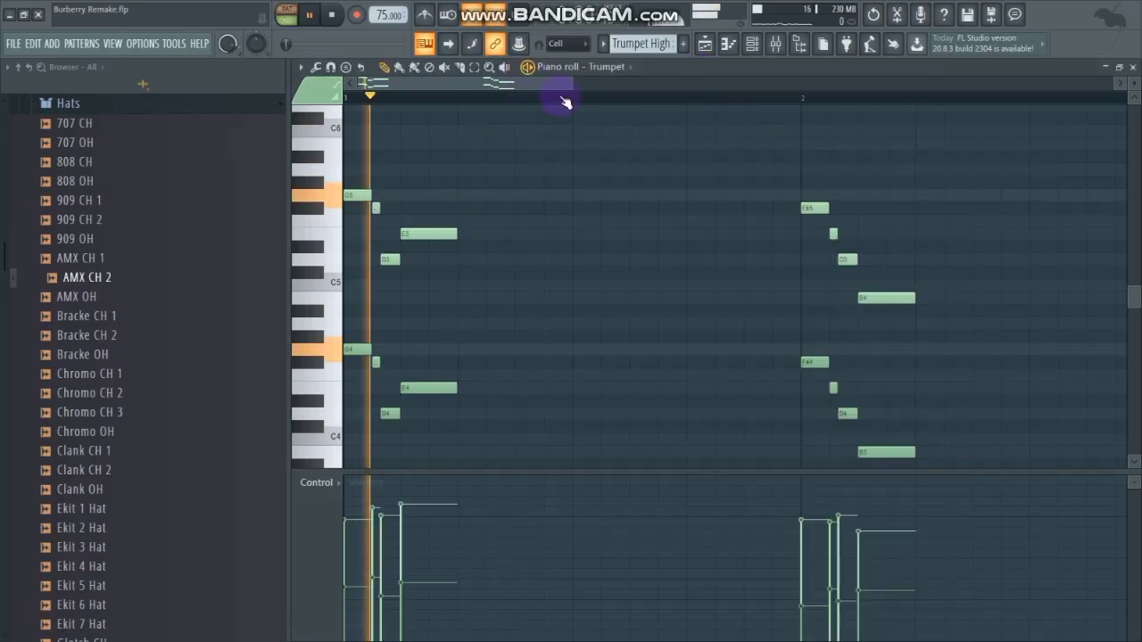
scroll(545, 140, up, 2)
scroll(553, 144, down, 2)
scroll(562, 139, up, 1)
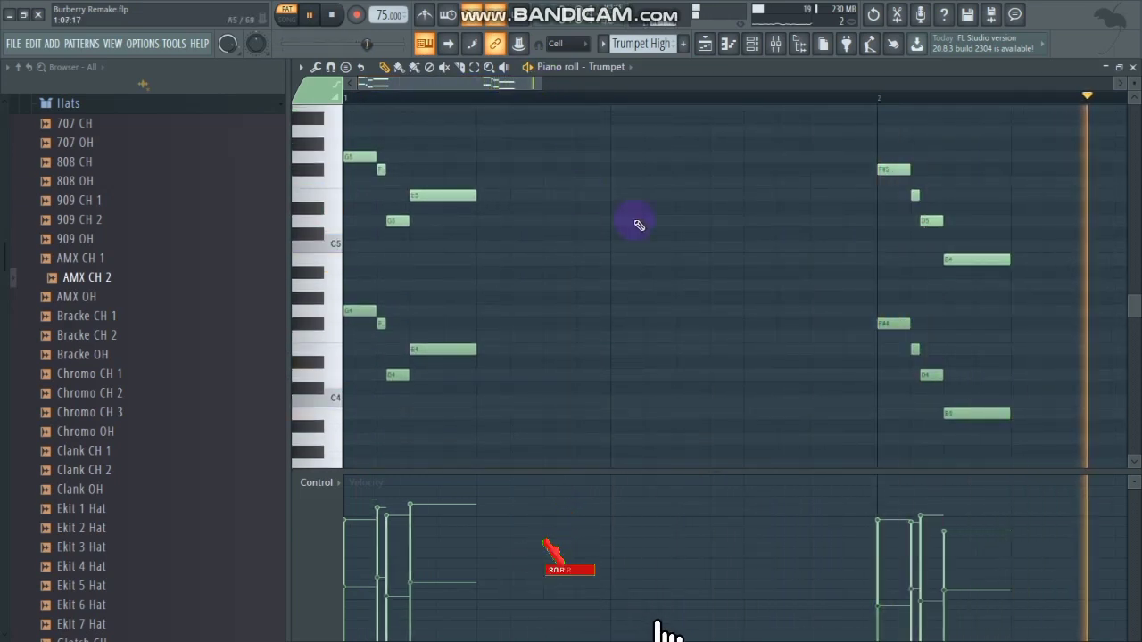
key(space)
- Highlight the lower-octave and upper-octave trumpet notes in turn to compare them, and clear the selection
drag(517, 253, 128, 471)
drag(1025, 277, 678, 399)
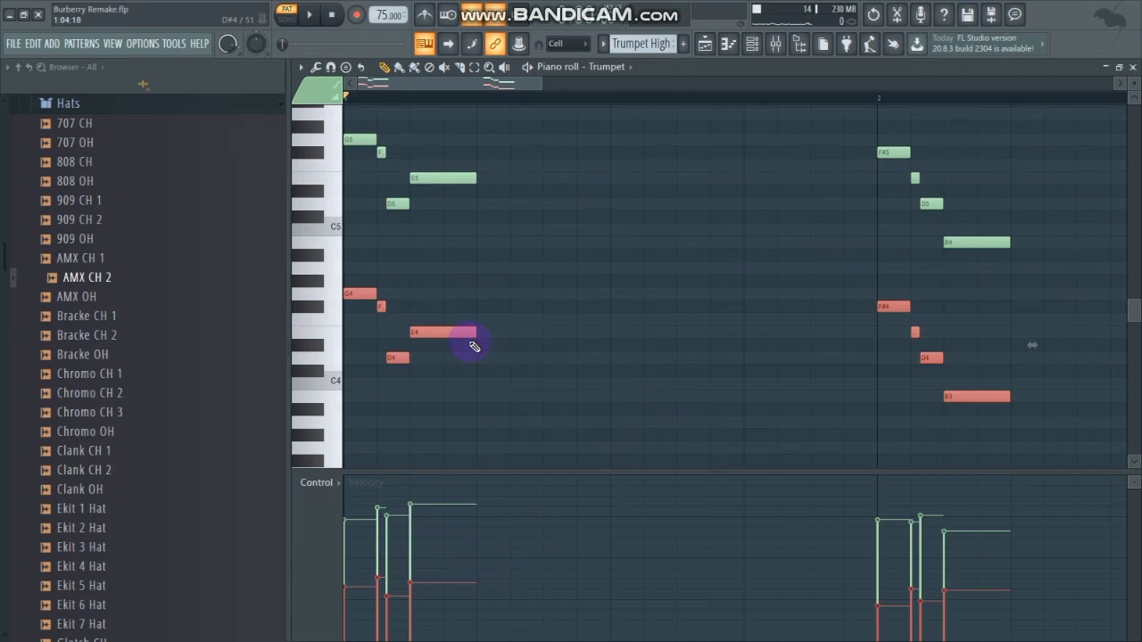
scroll(473, 339, up, 3)
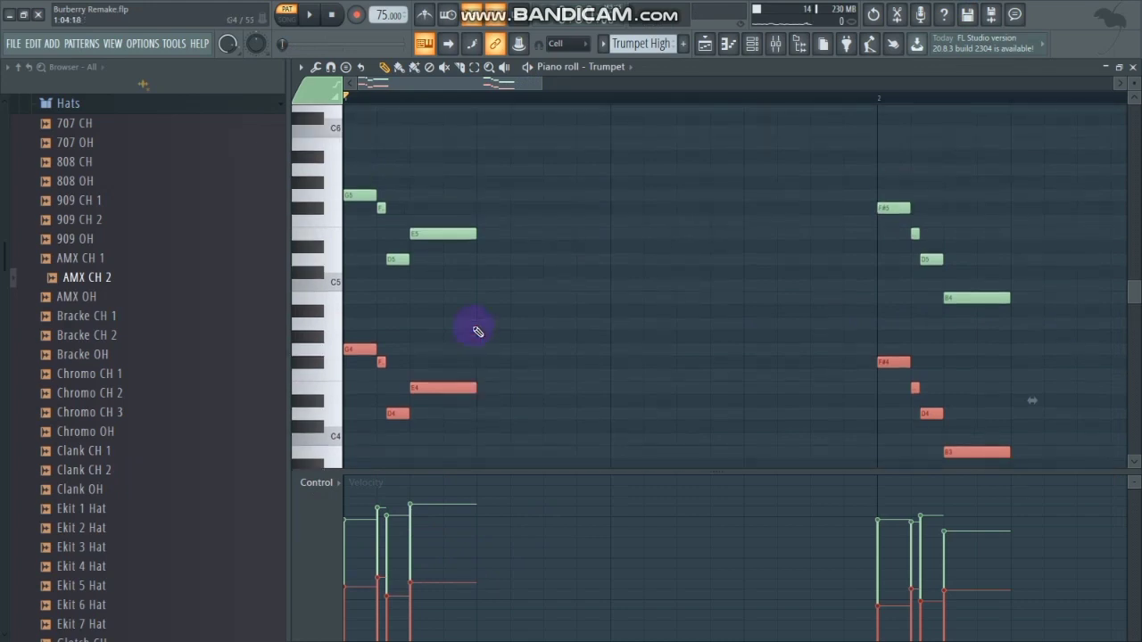
drag(1048, 161, 270, 366)
scroll(458, 423, down, 3)
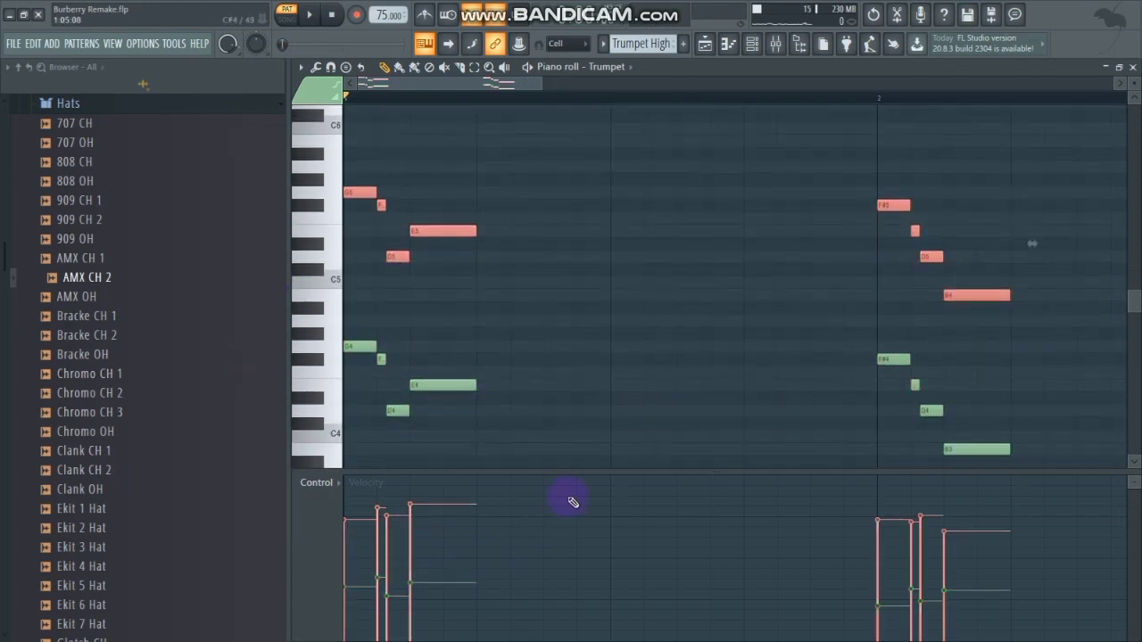
click(666, 262)
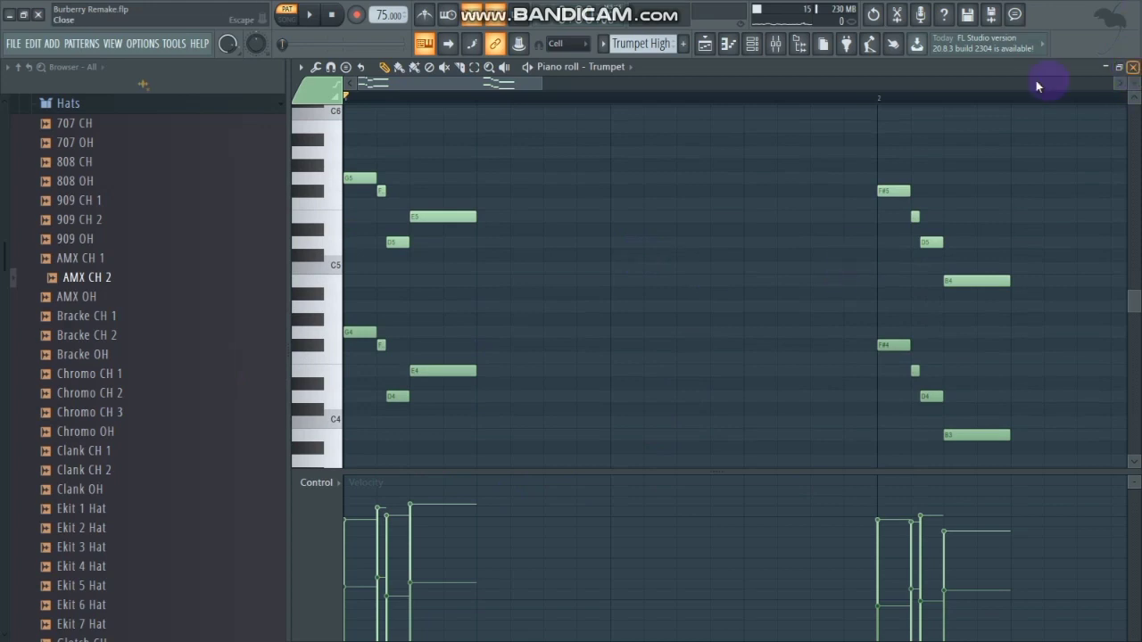
- Return to the playlist, solo the Pads (consolidated) track and play it from bar 14
click(1133, 67)
click(921, 79)
scroll(556, 263, down, 2)
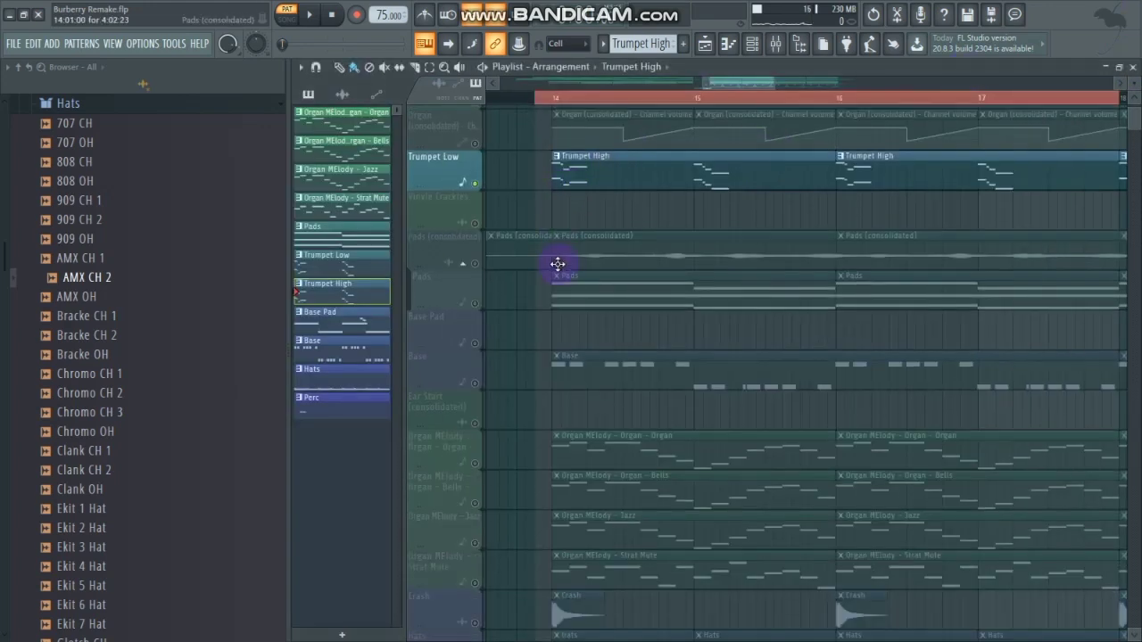
click(481, 262)
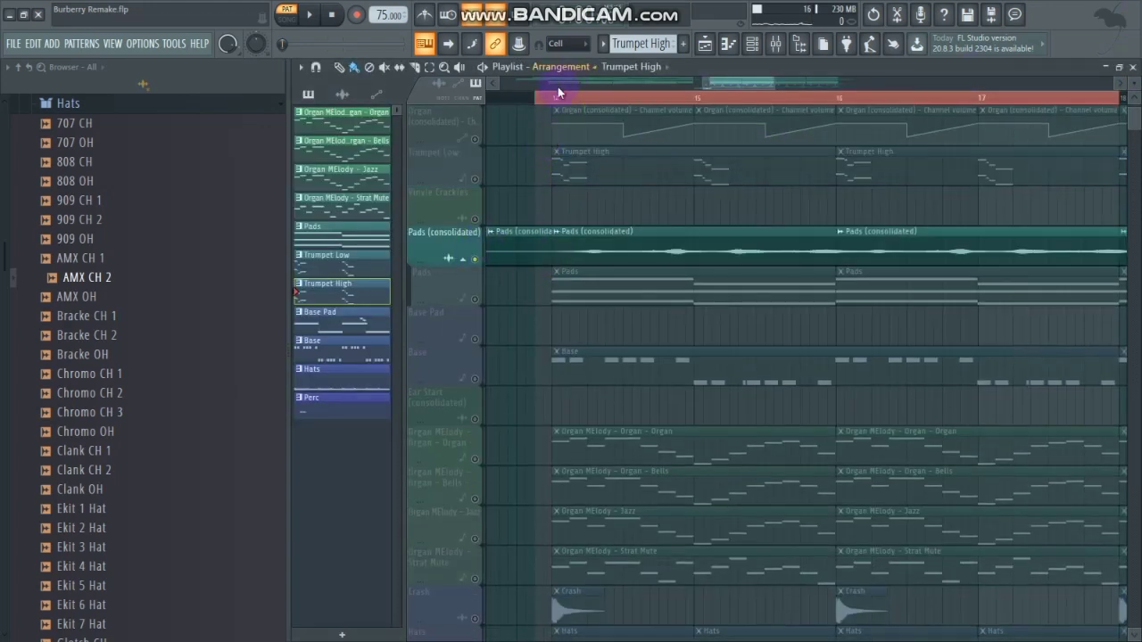
key(space)
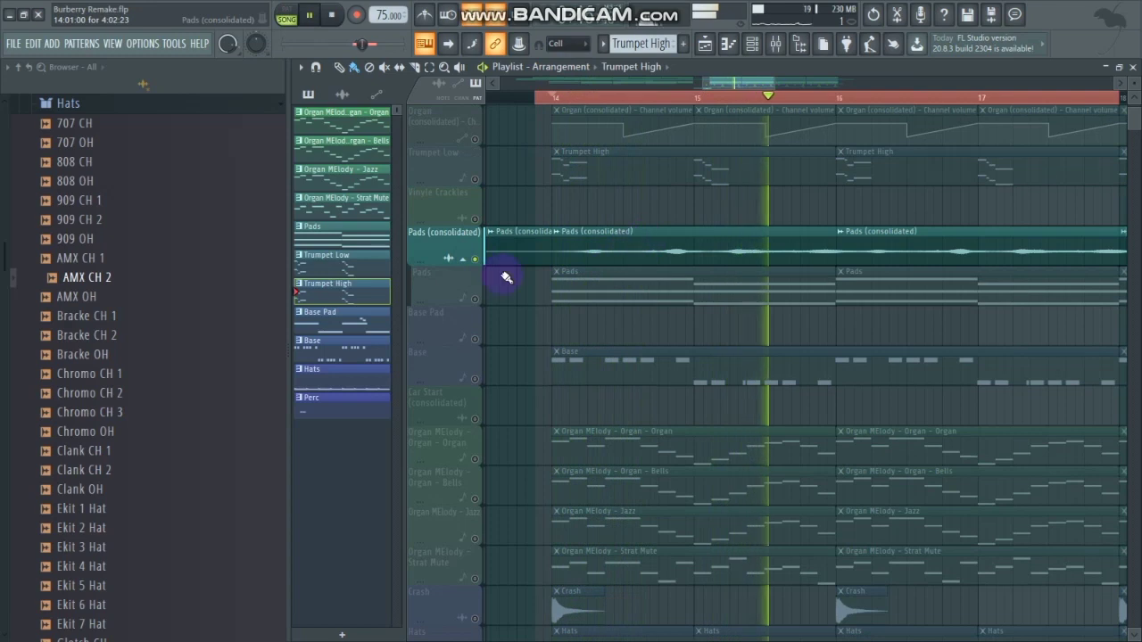
key(space)
- Stop playback, unmute the Pads track, and open its first Pads pattern clip in the piano roll
click(476, 301)
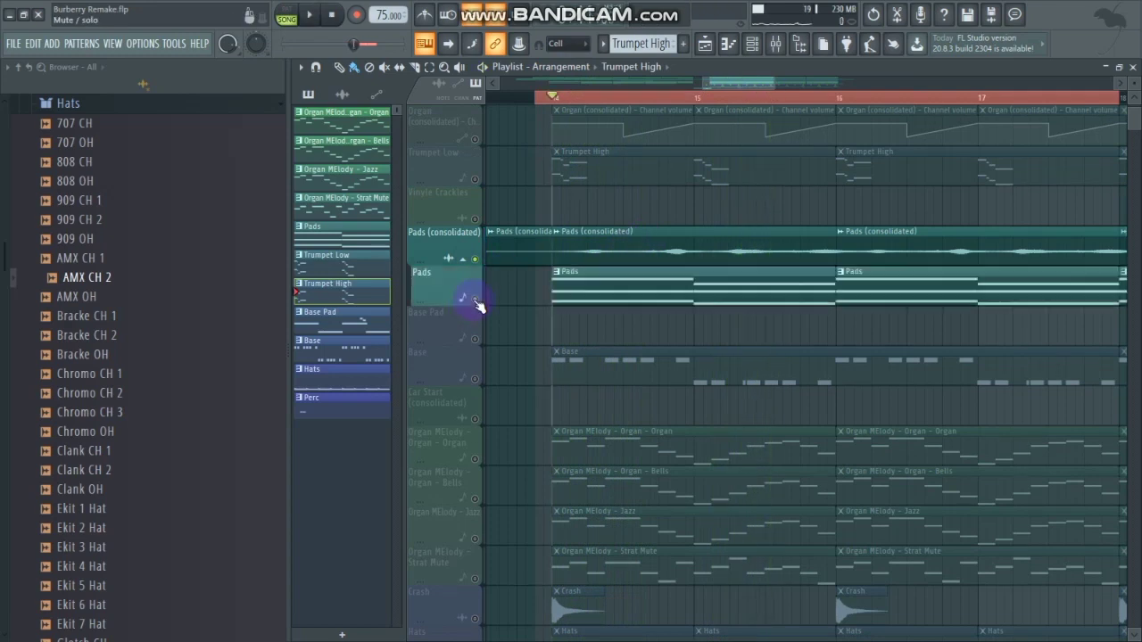
double_click(576, 276)
scroll(502, 280, down, 4)
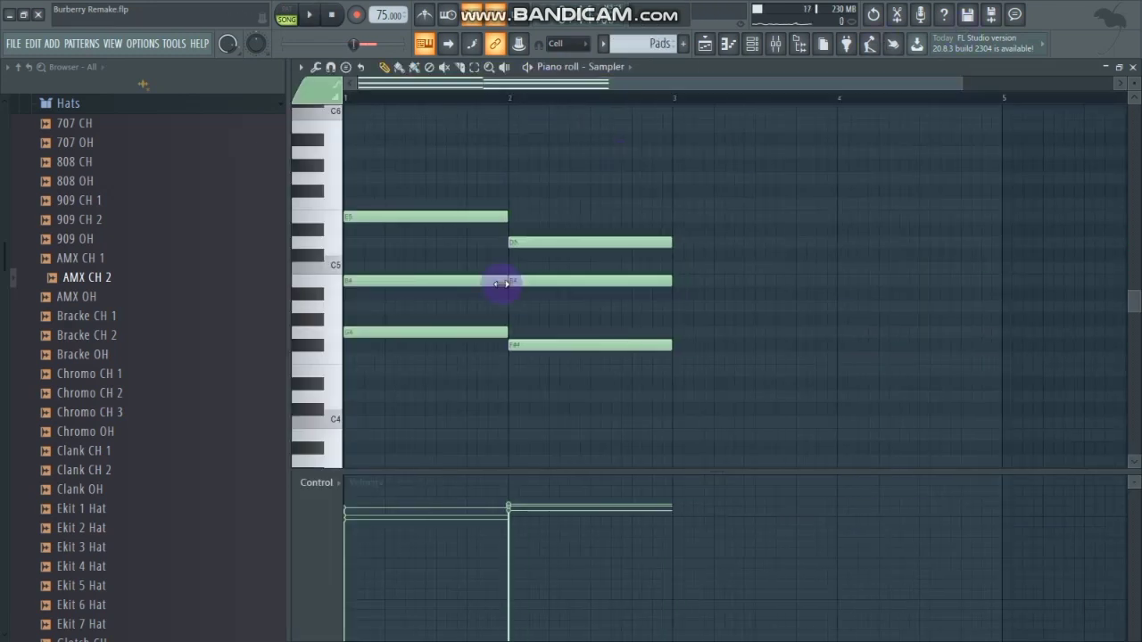
- Try lowering the first chord's E5 note and the second chord's D5 and B4 notes by one octave
click(422, 214)
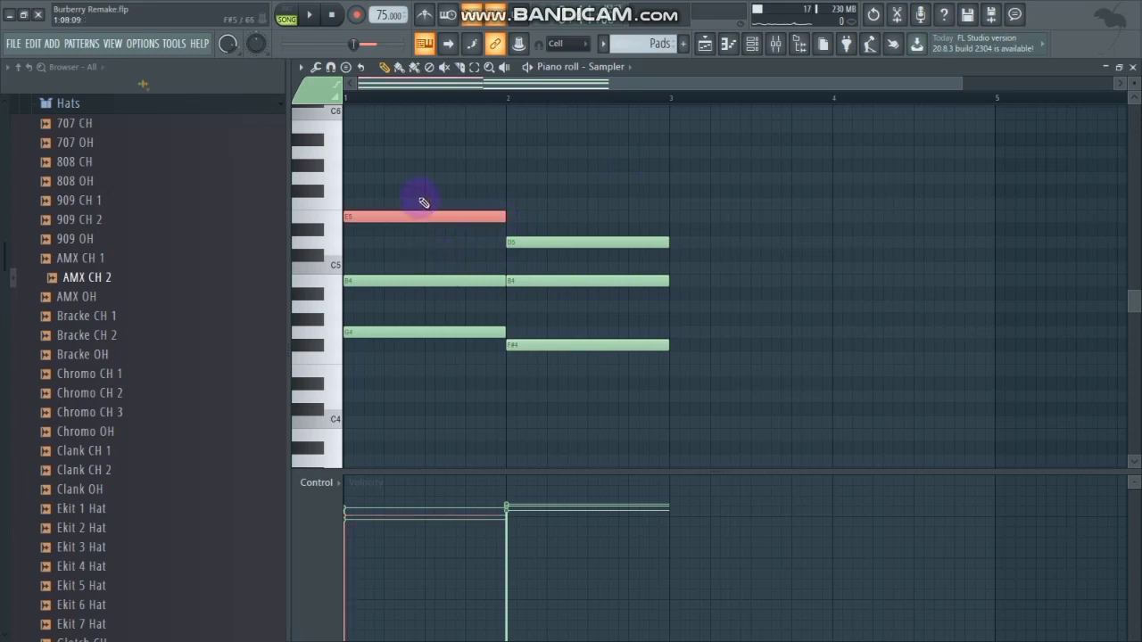
key(ctrl+Down)
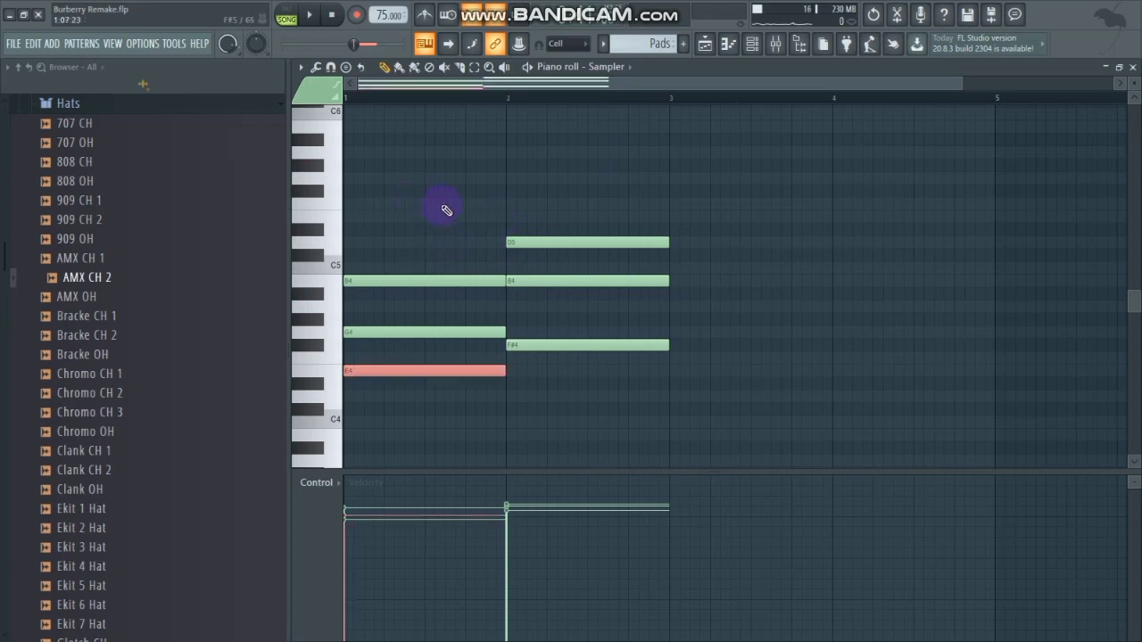
click(574, 242)
key(ctrl+Down)
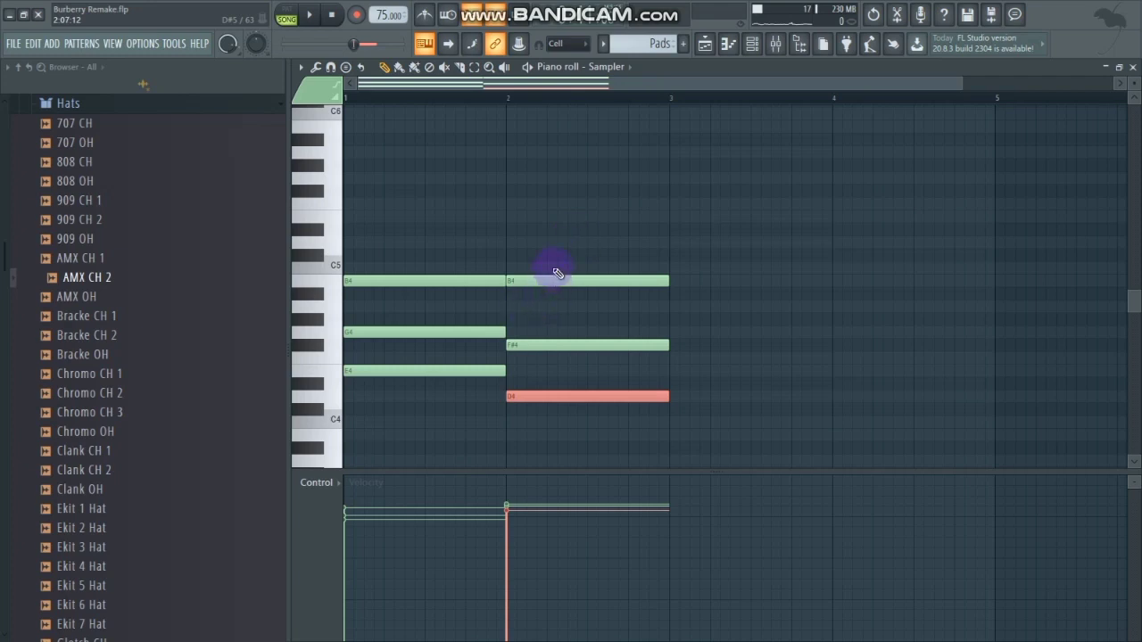
click(557, 273)
key(ctrl+Down)
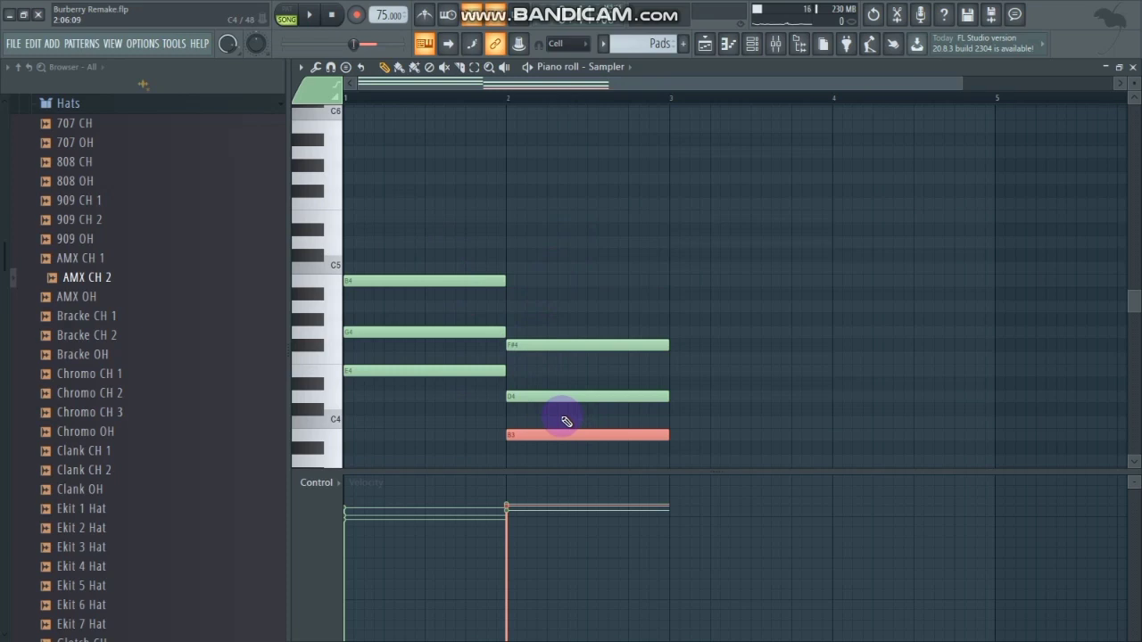
- Undo the octave transpositions of the pad chord notes and clear the note selection
key(ctrl+alt+z)
key(ctrl+alt+z)
key(ctrl+alt+z)
key(ctrl+alt+z)
key(ctrl+alt+z)
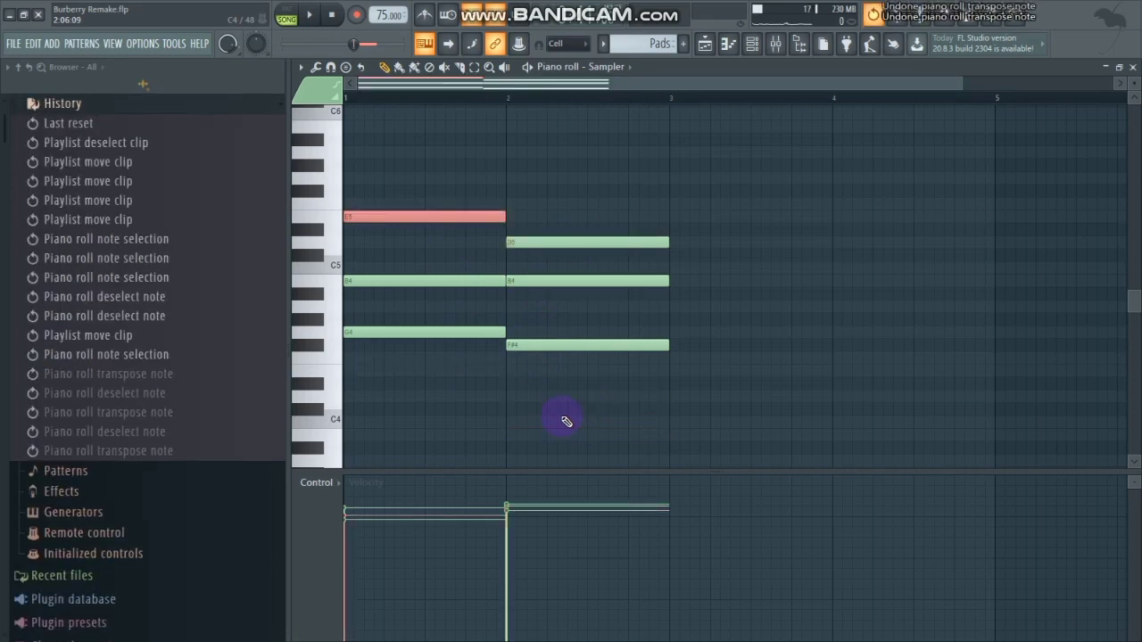
click(1026, 176)
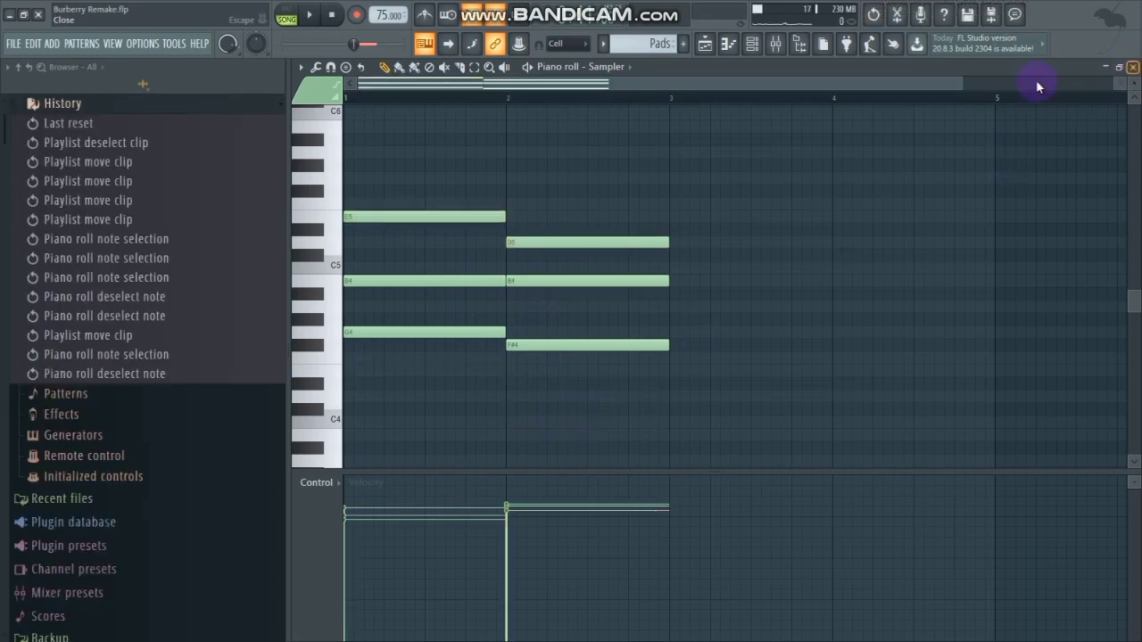
- Return to the playlist, unmute the Organ (consolidated), organ volume automation and Trumpet Low tracks, play them with the pads from bar 14, and stop
key(Escape)
click(742, 69)
scroll(603, 249, down, 1)
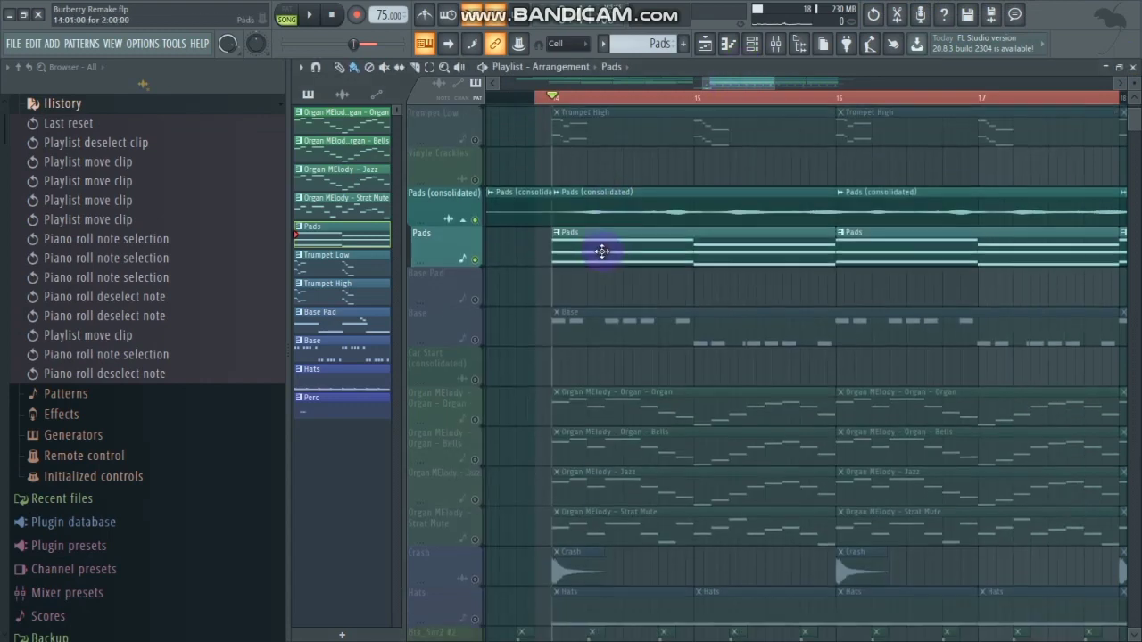
scroll(595, 245, up, 3)
drag(482, 261, 479, 182)
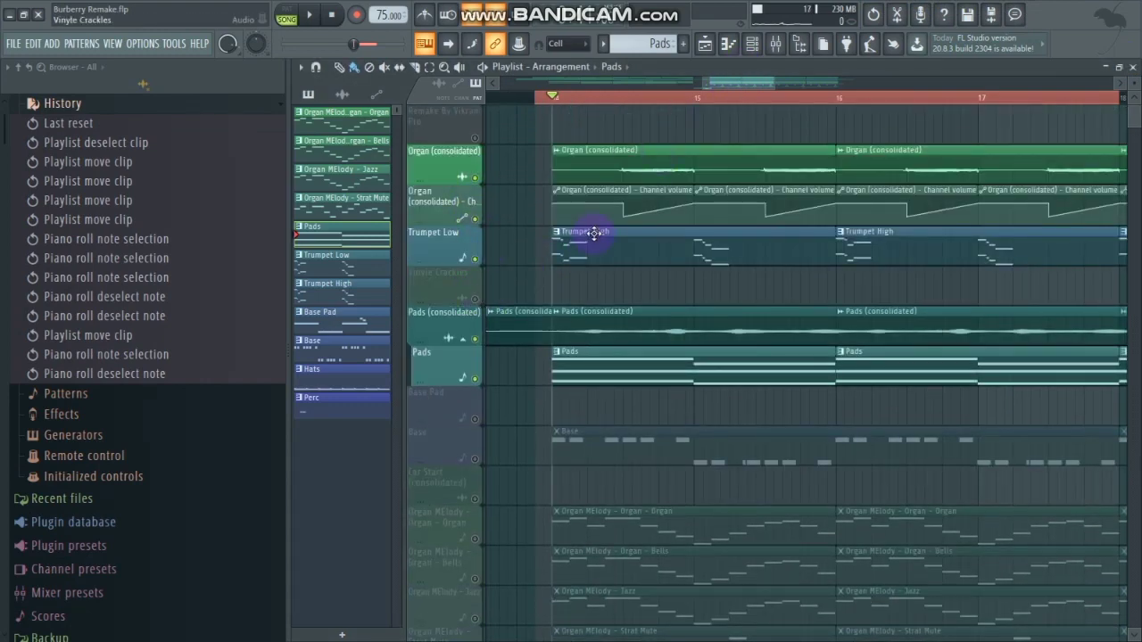
key(space)
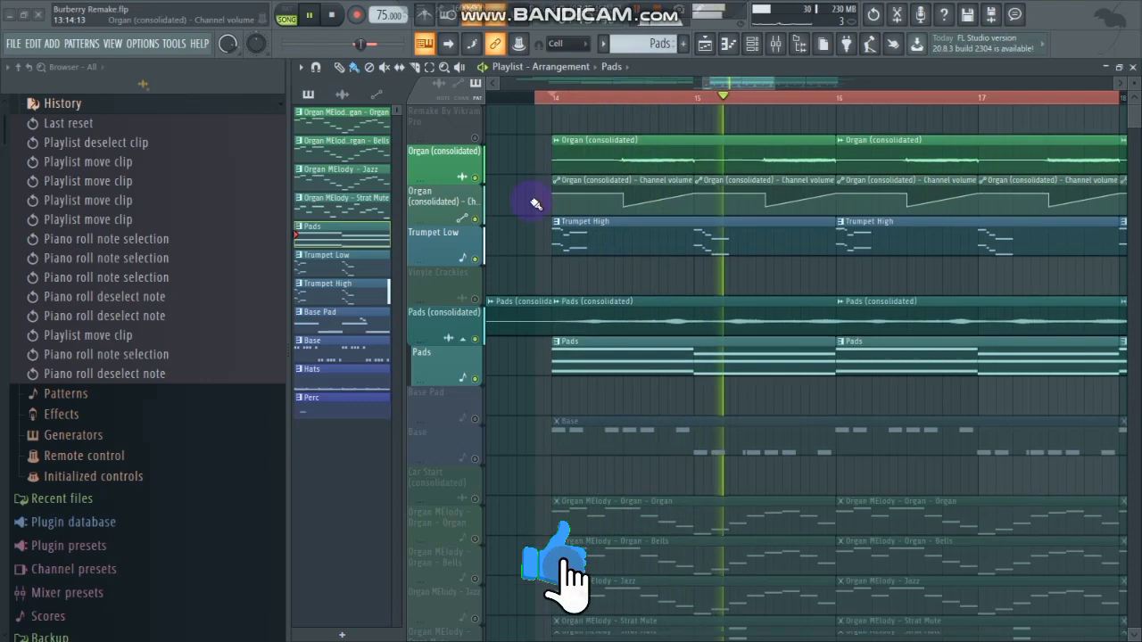
scroll(517, 228, down, 5)
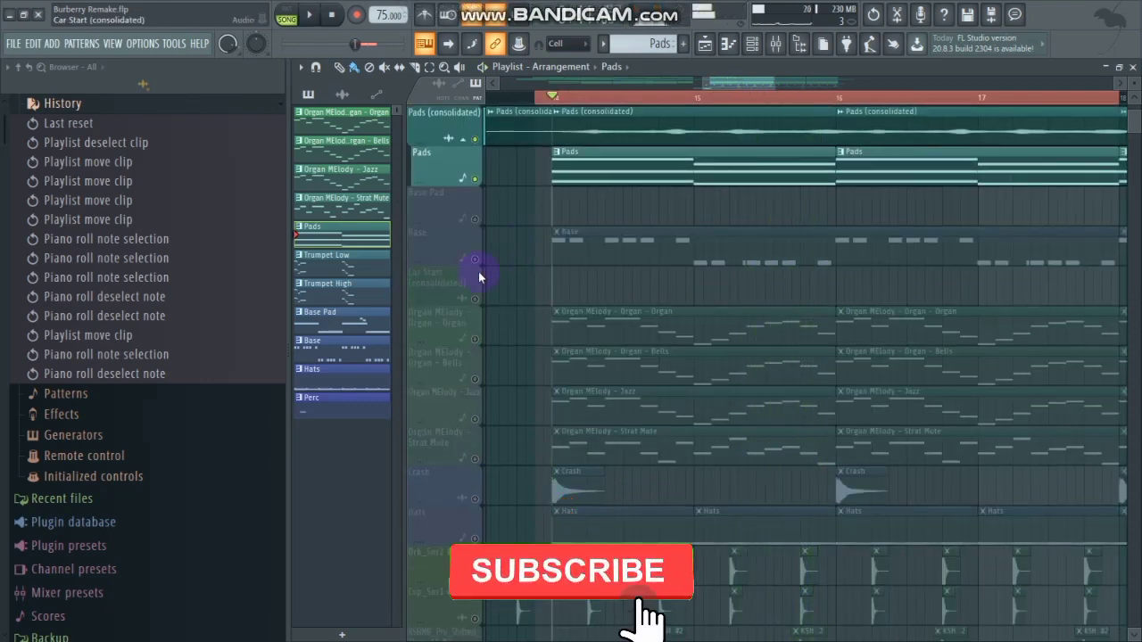
key(space)
- Solo the Organ MElody - Organ track, add the Bells, Jazz and Strat Mute melody tracks, play them together from bar 14, and stop
scroll(478, 272, down, 3)
scroll(616, 223, up, 8)
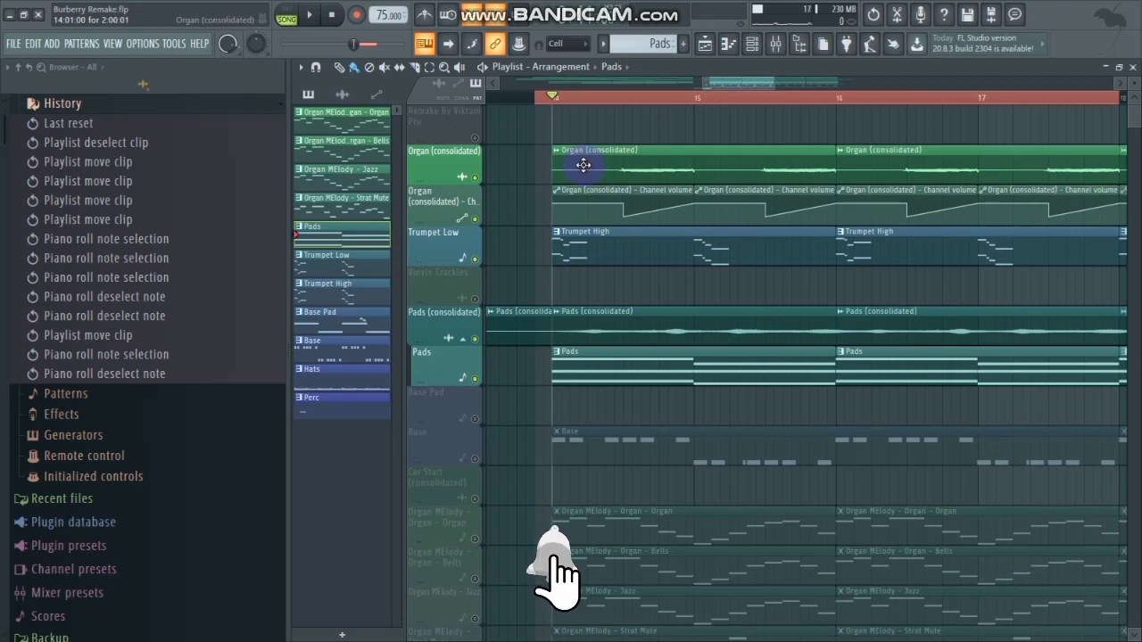
scroll(627, 298, down, 3)
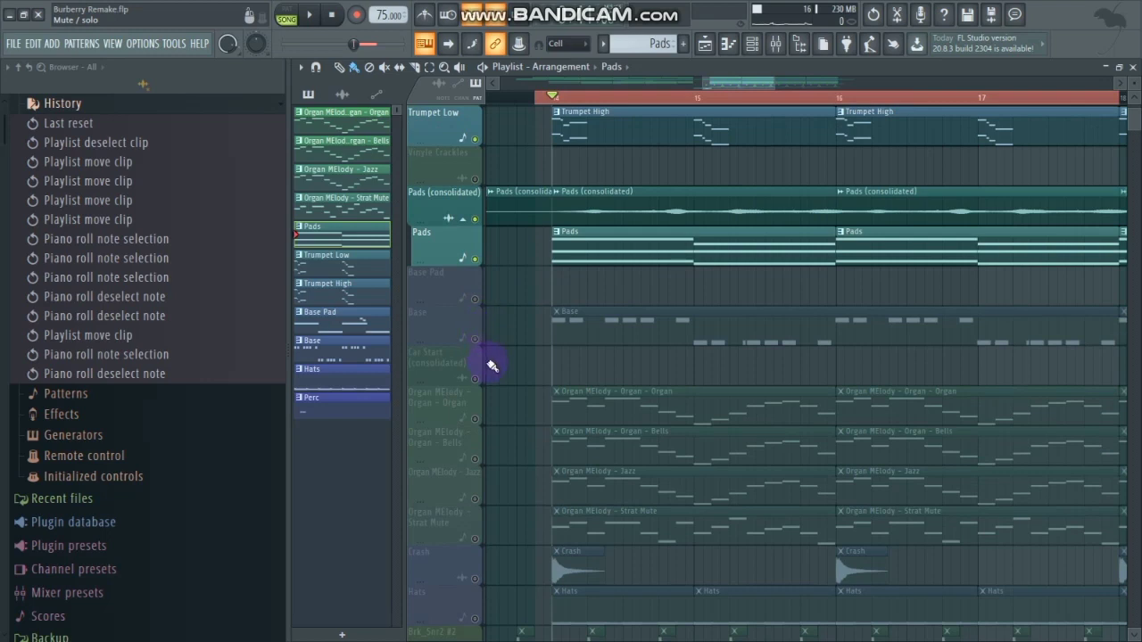
scroll(483, 384, down, 3)
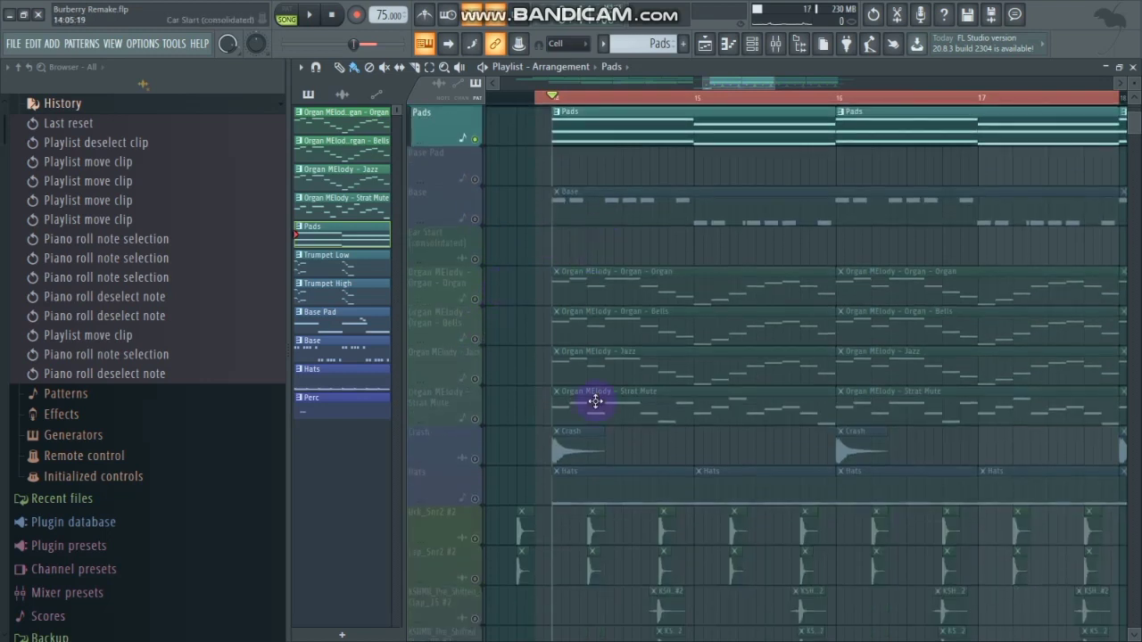
right_click(483, 297)
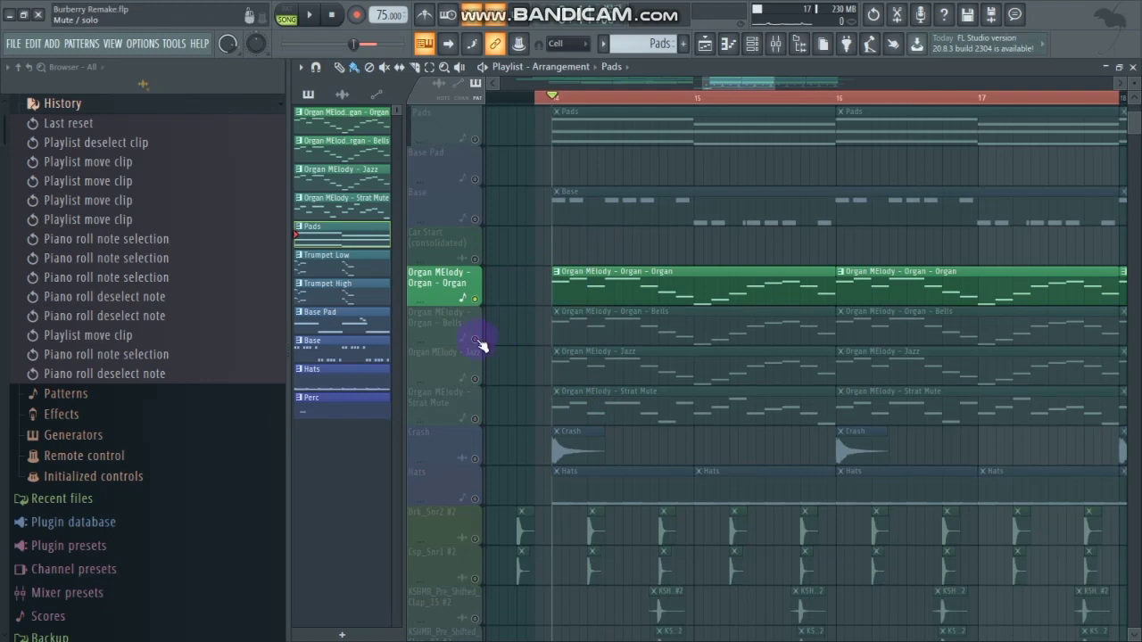
click(477, 343)
click(476, 378)
click(478, 416)
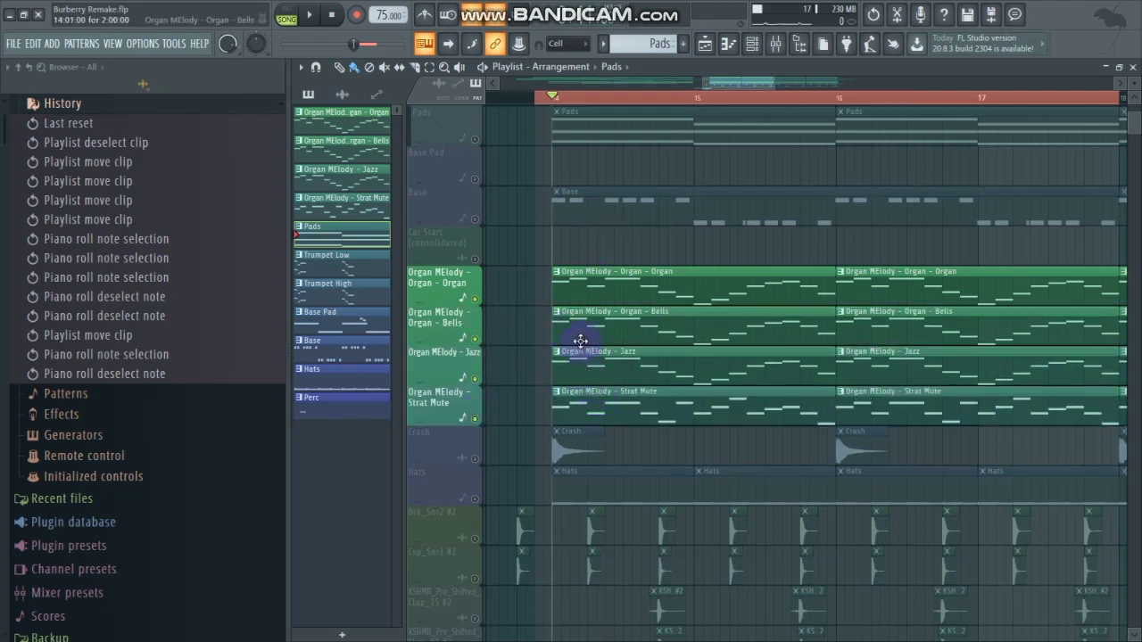
key(space)
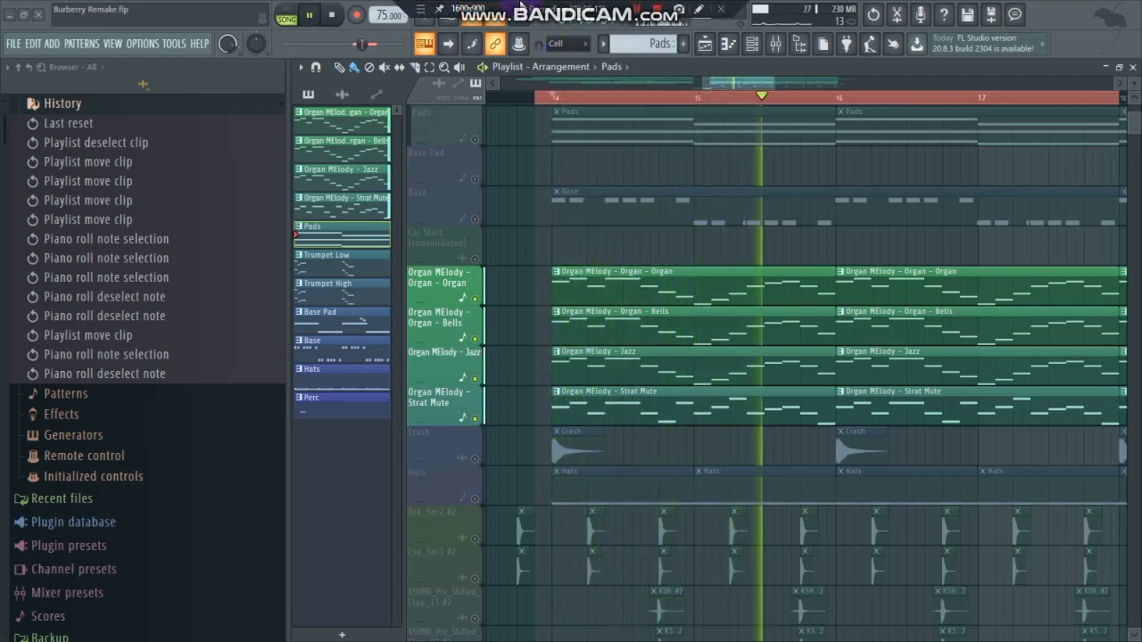
key(space)
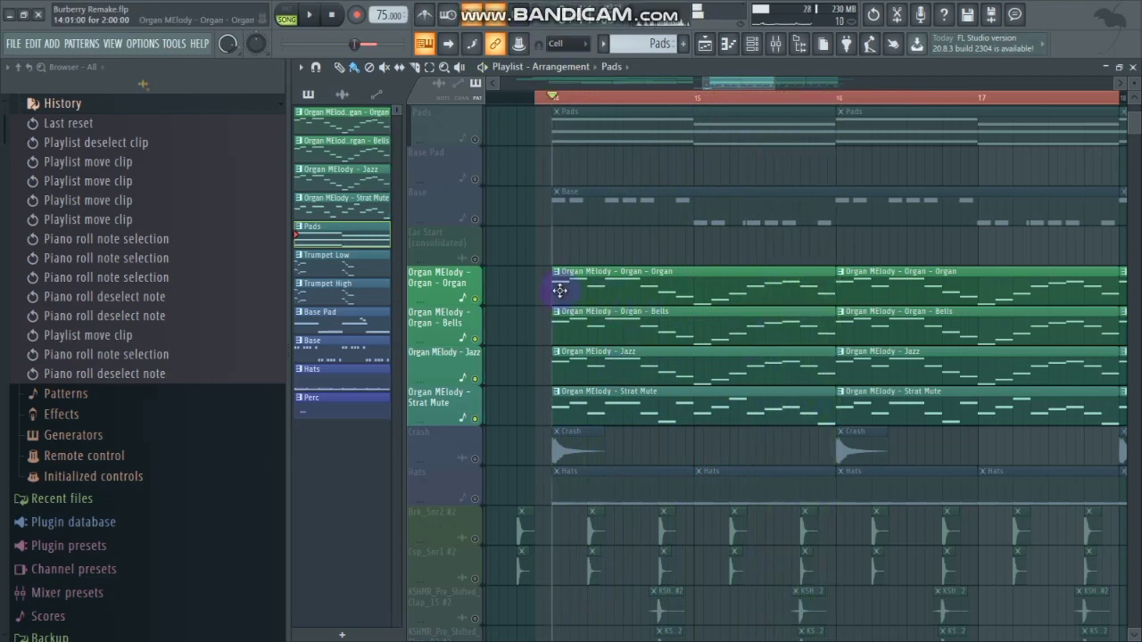
- Open the Organ MElody - Organ pattern in the piano roll, play it on its own, and stop it
double_click(564, 295)
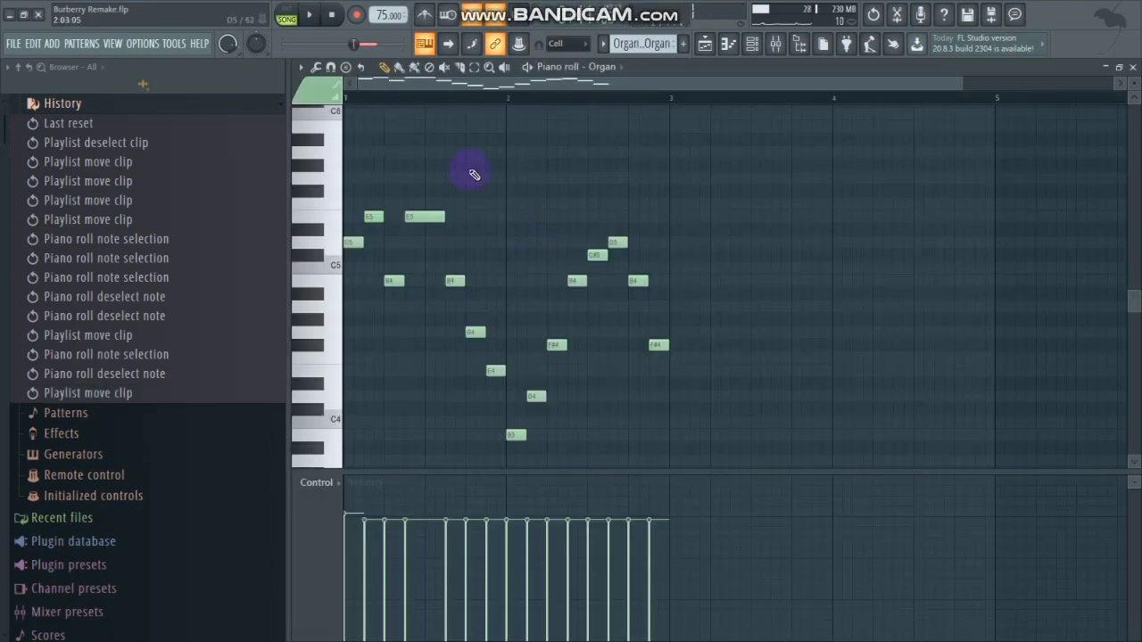
click(528, 67)
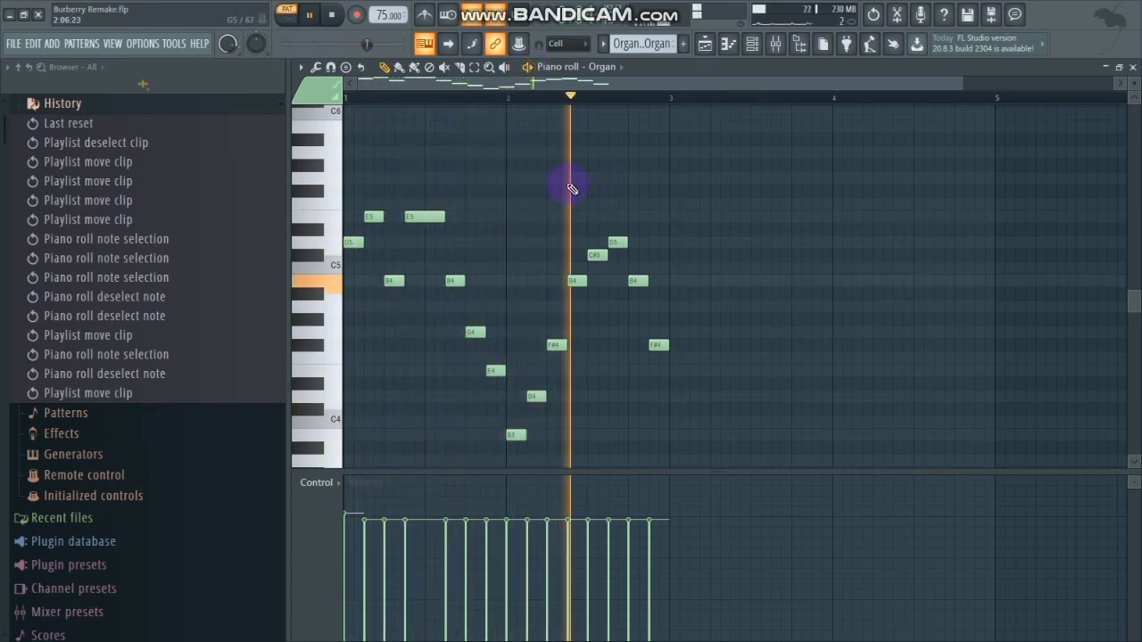
key(space)
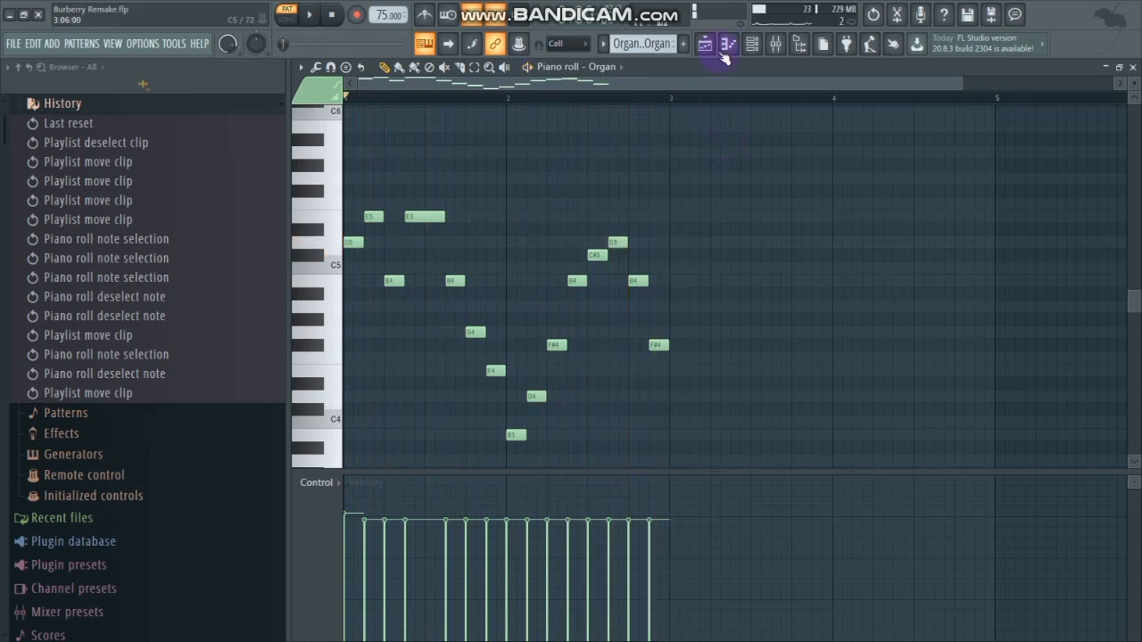
- Open the Organ channel's Sytrus instrument, look through its preset list, and close back to the piano roll
click(762, 50)
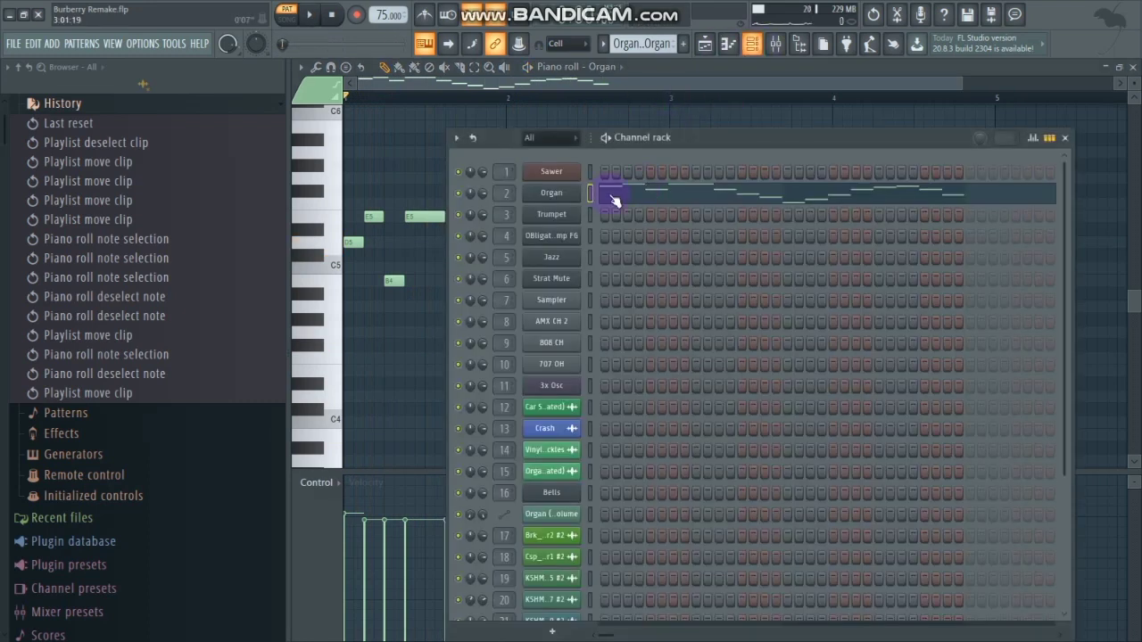
click(556, 193)
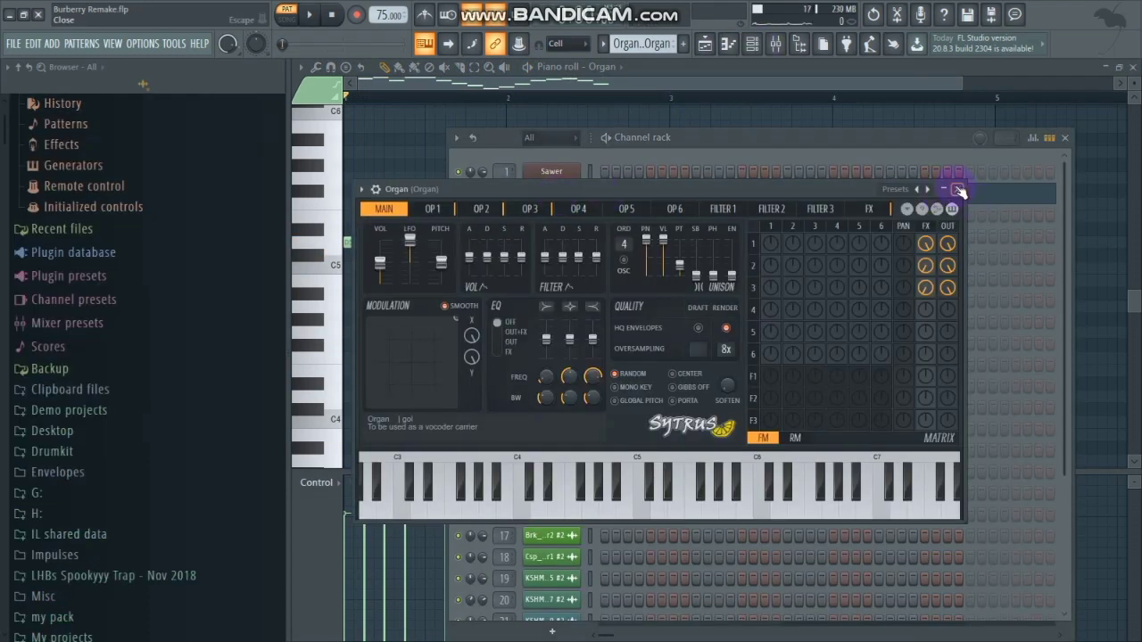
click(925, 191)
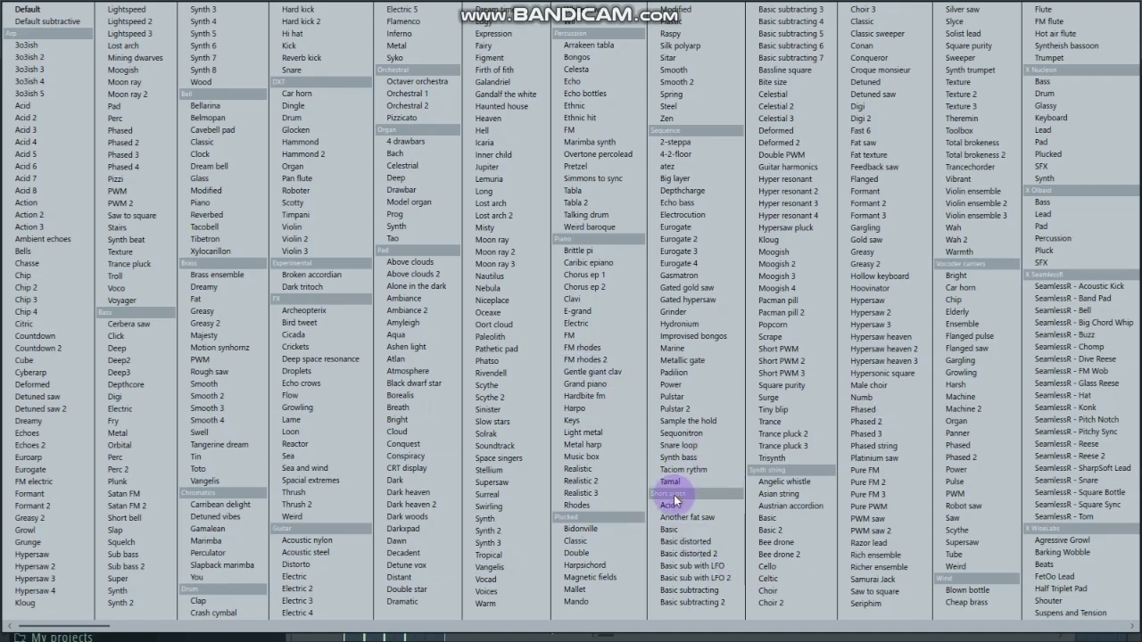
key(Escape)
click(957, 189)
click(1065, 138)
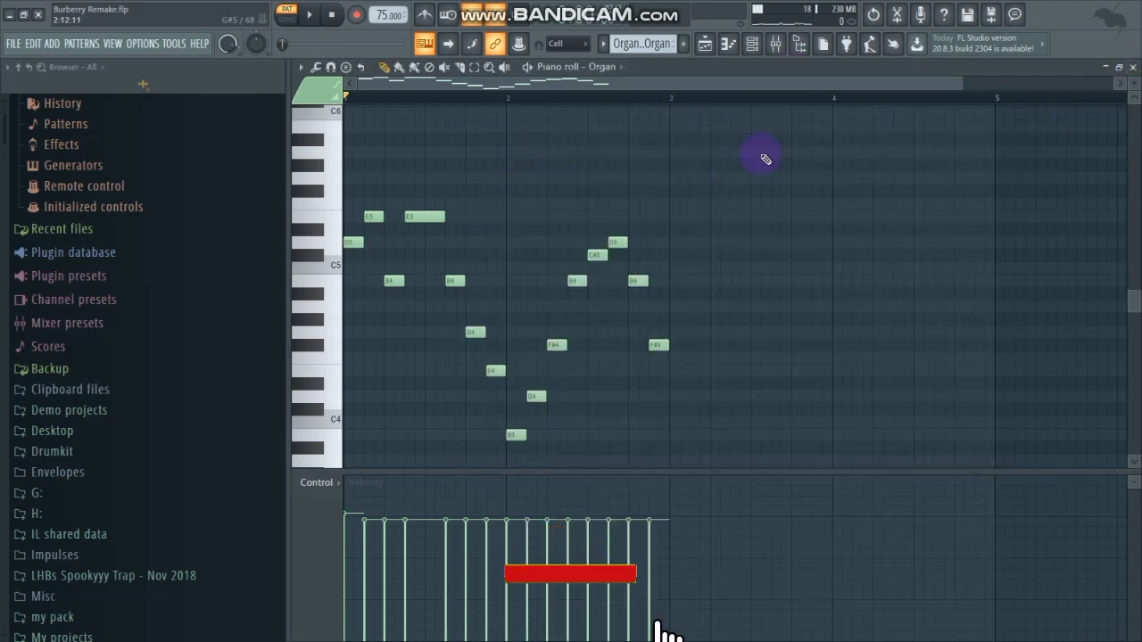
- Switch to the Organ MElody - Bells pattern in the piano roll by way of the playlist, play it on its own, and stop it
drag(959, 85, 816, 89)
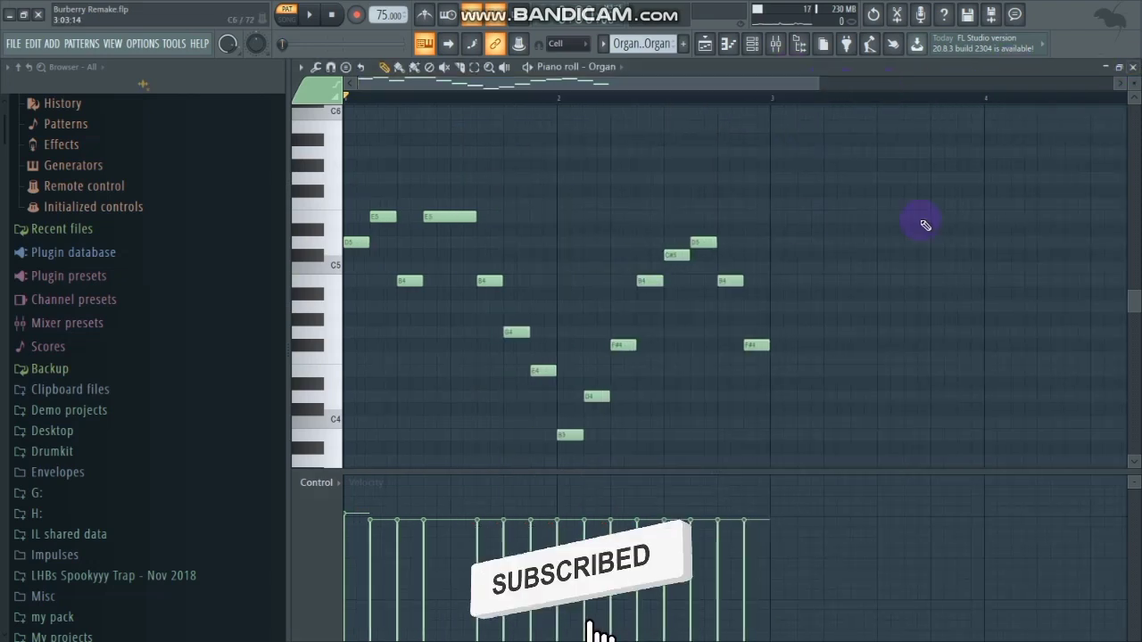
click(1133, 69)
key(F6)
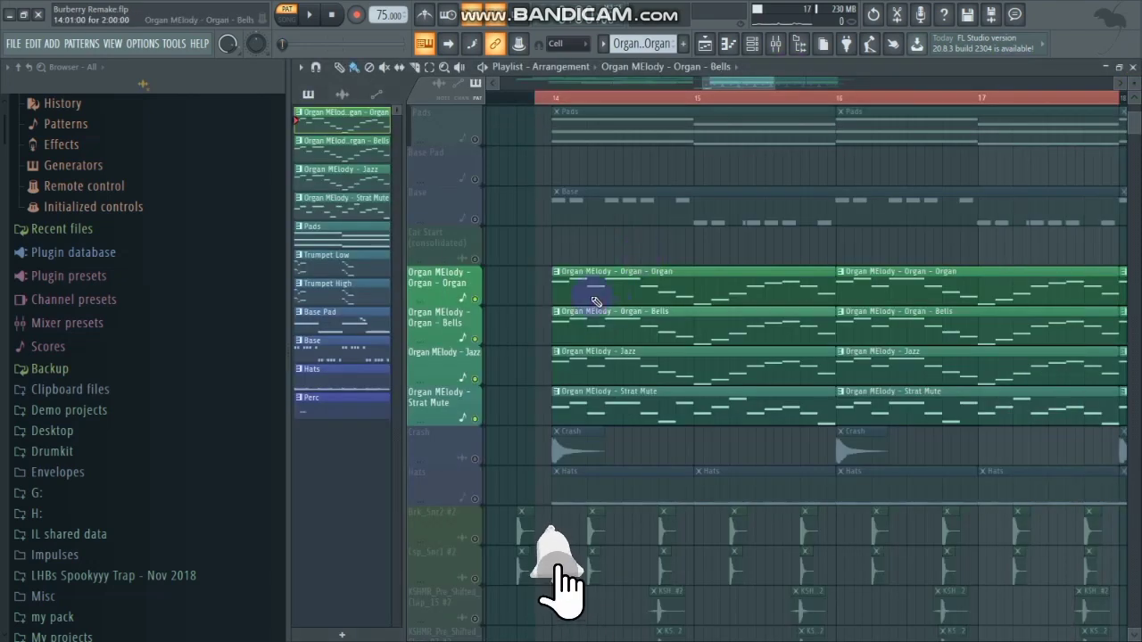
double_click(594, 311)
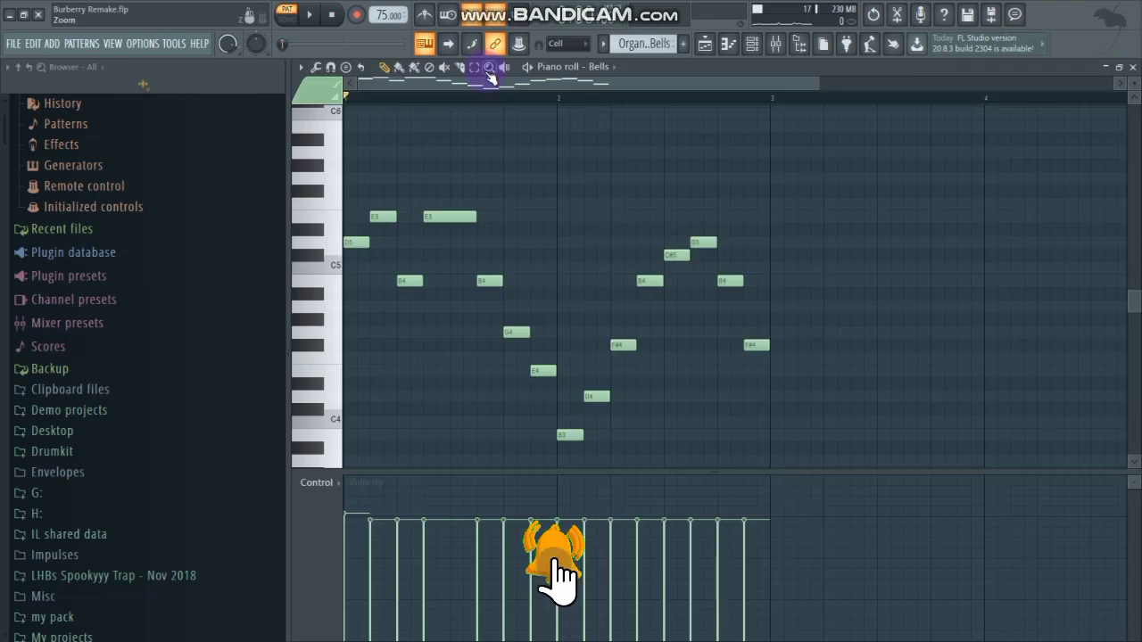
click(536, 76)
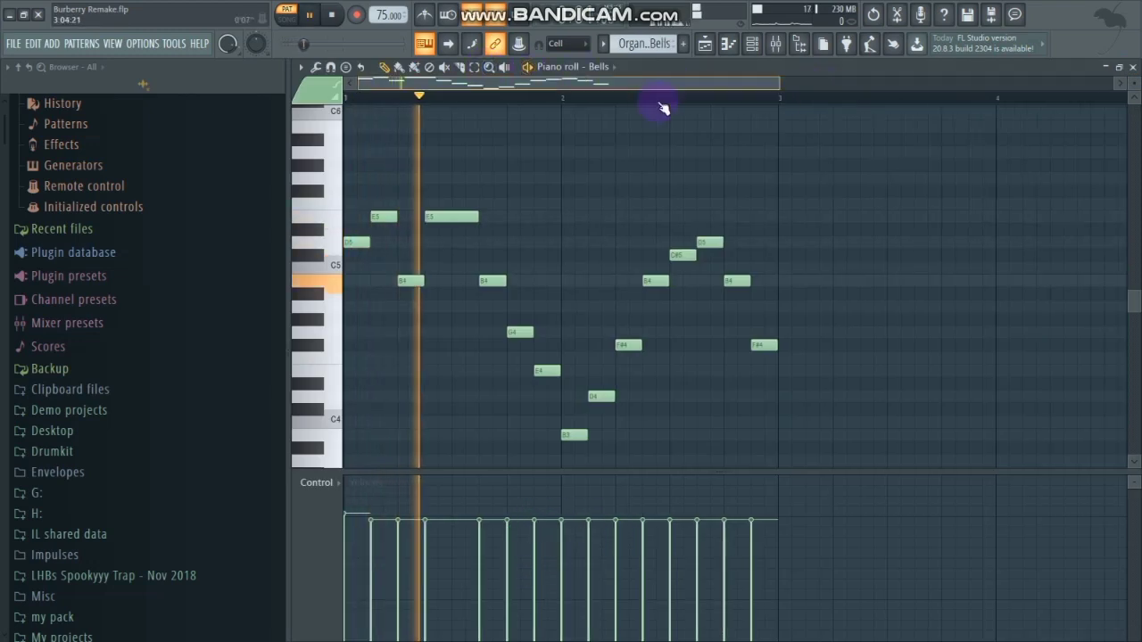
scroll(663, 107, up, 2)
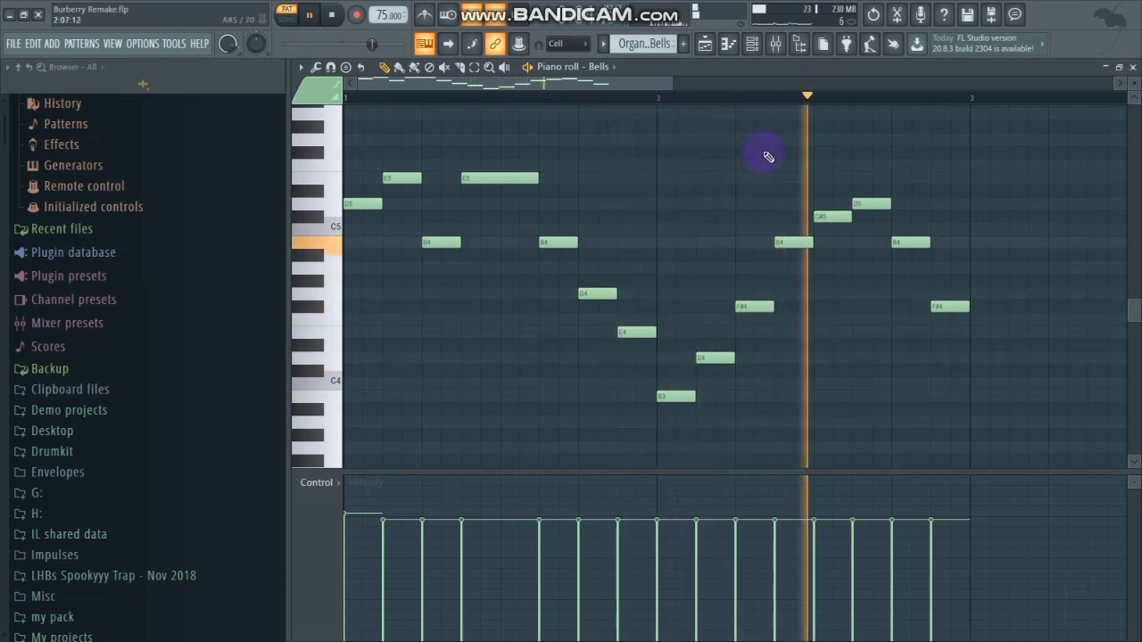
key(space)
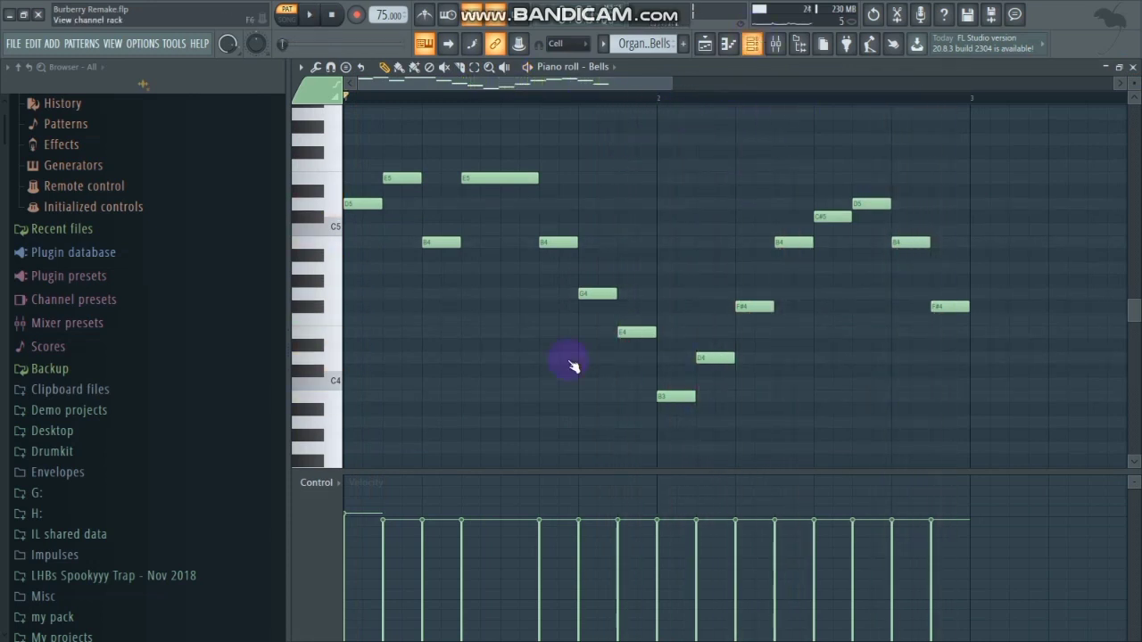
- Open the Bells channel's SimSynth instrument, find the Bells preset in its preset list, and dismiss the list without choosing one
key(F6)
click(562, 495)
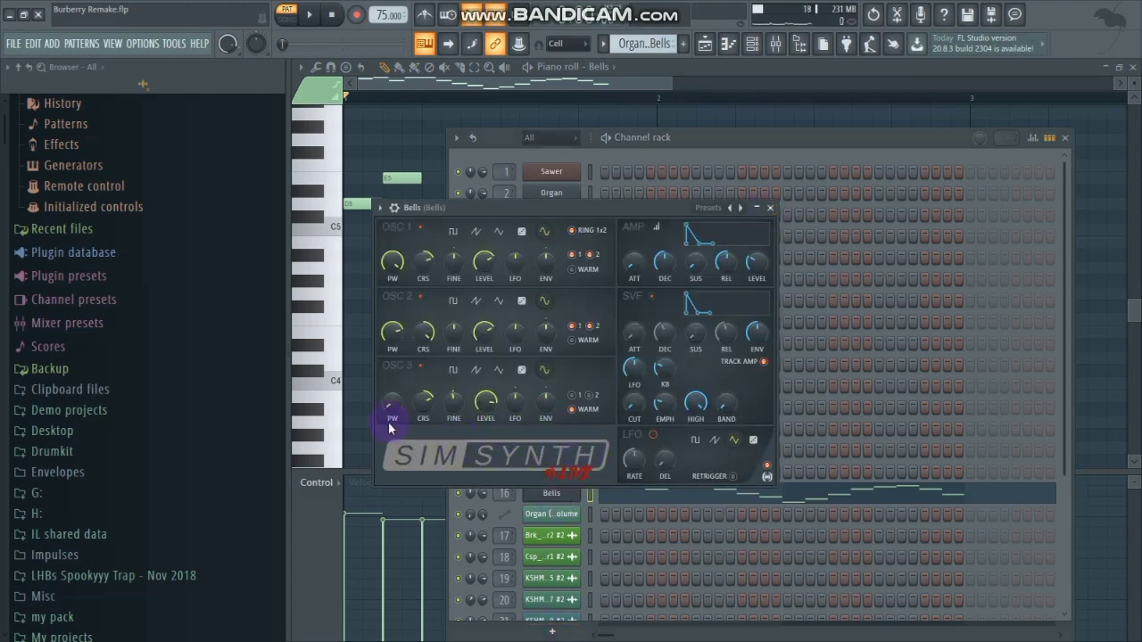
click(730, 209)
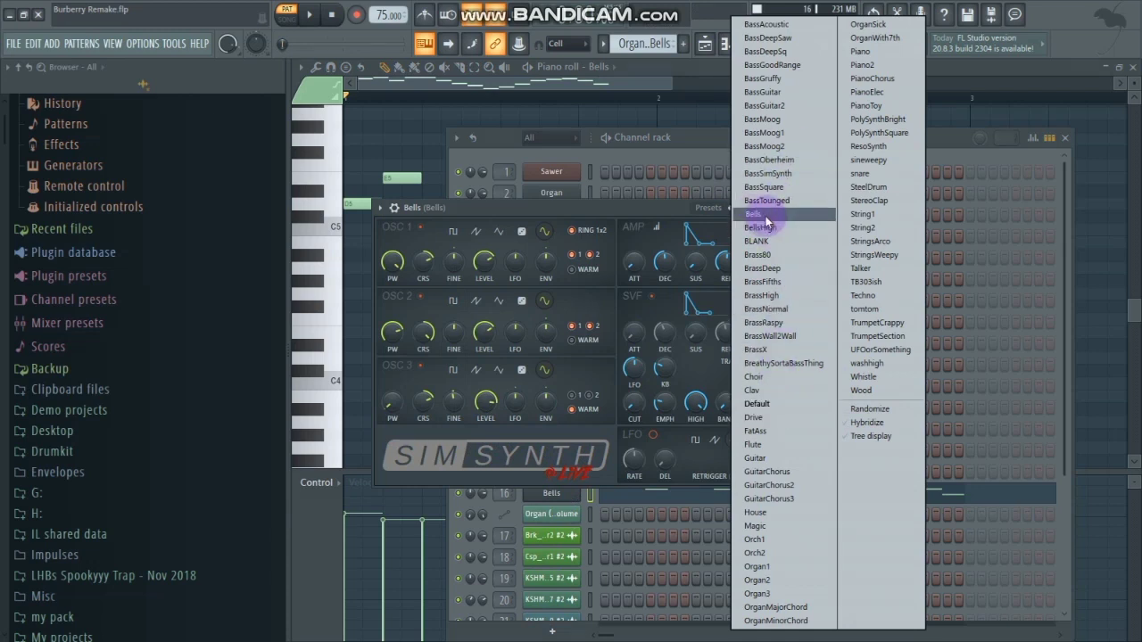
click(662, 215)
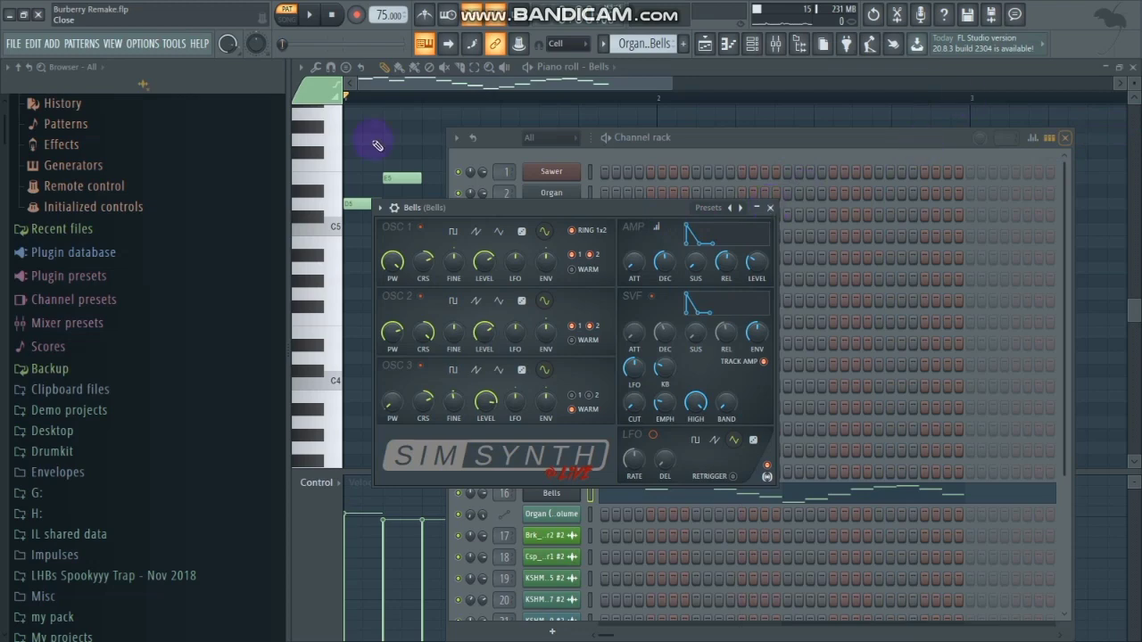
- Open the Organ MElody - Jazz pattern in the piano roll from the playlist, play it on its own, and stop it
key(F5)
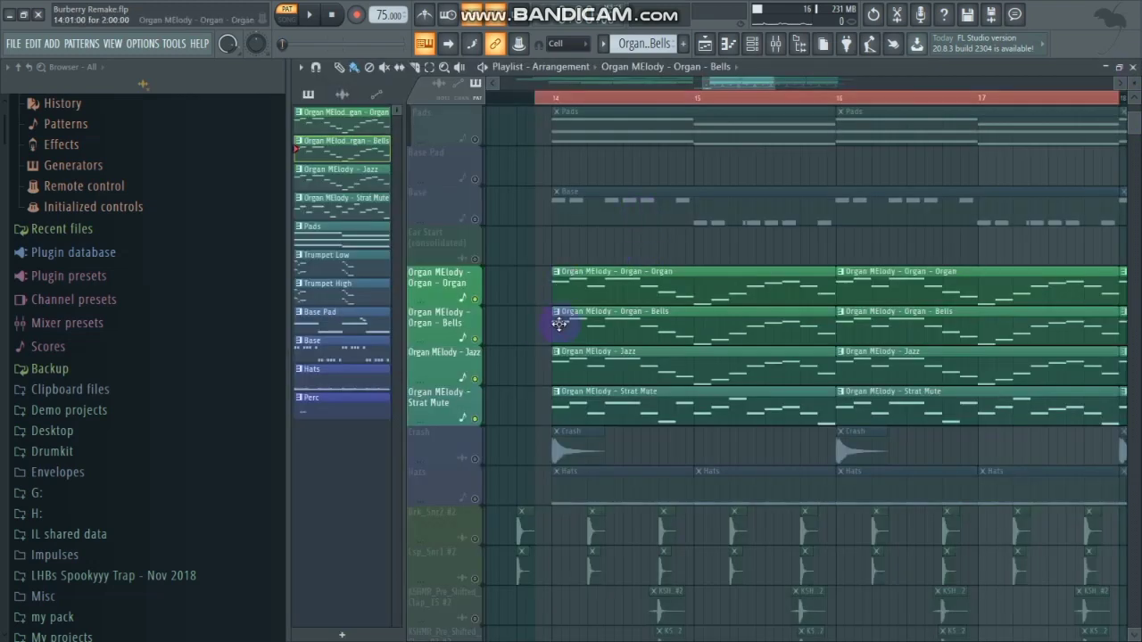
double_click(578, 366)
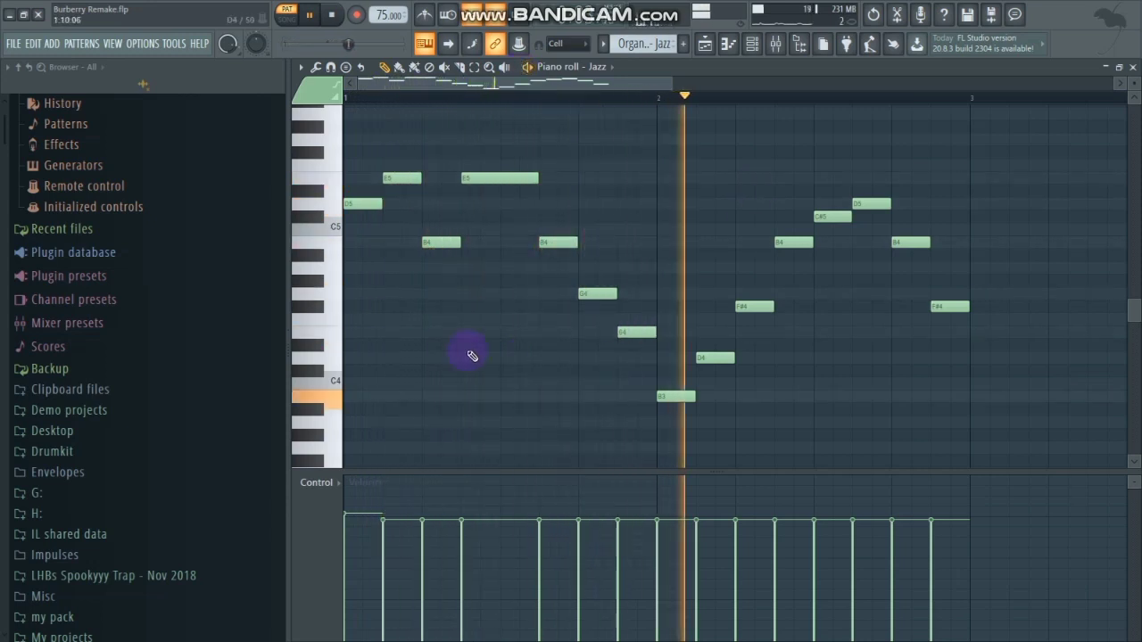
click(100, 105)
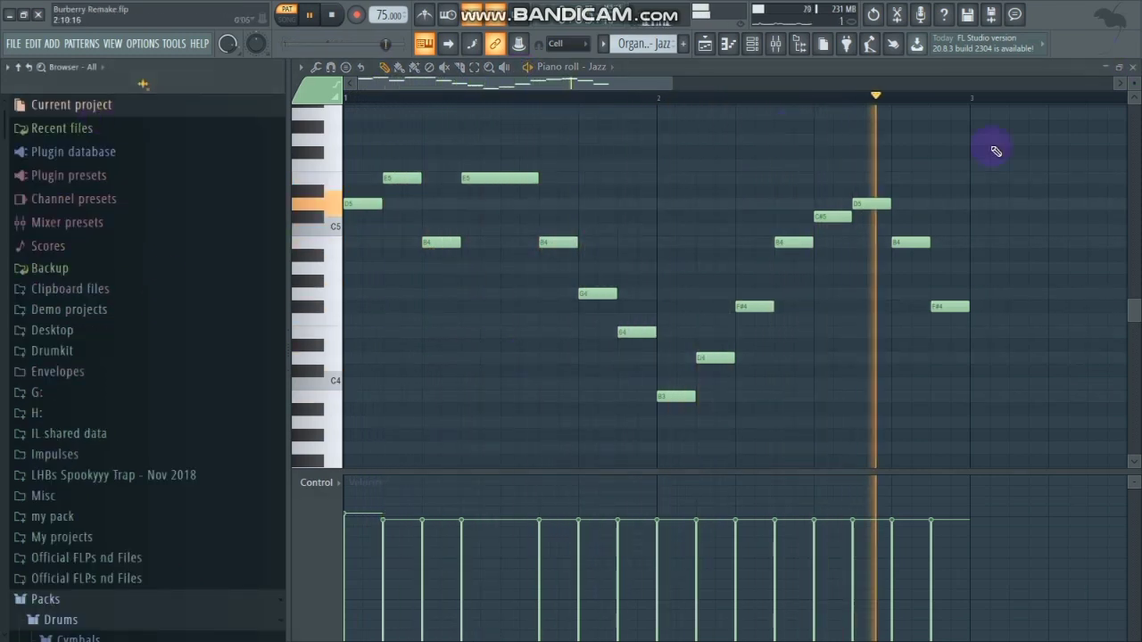
key(space)
- Browse the Packs library to Instruments > Guitar to locate the Jazz guitar preset
scroll(134, 446, down, 7)
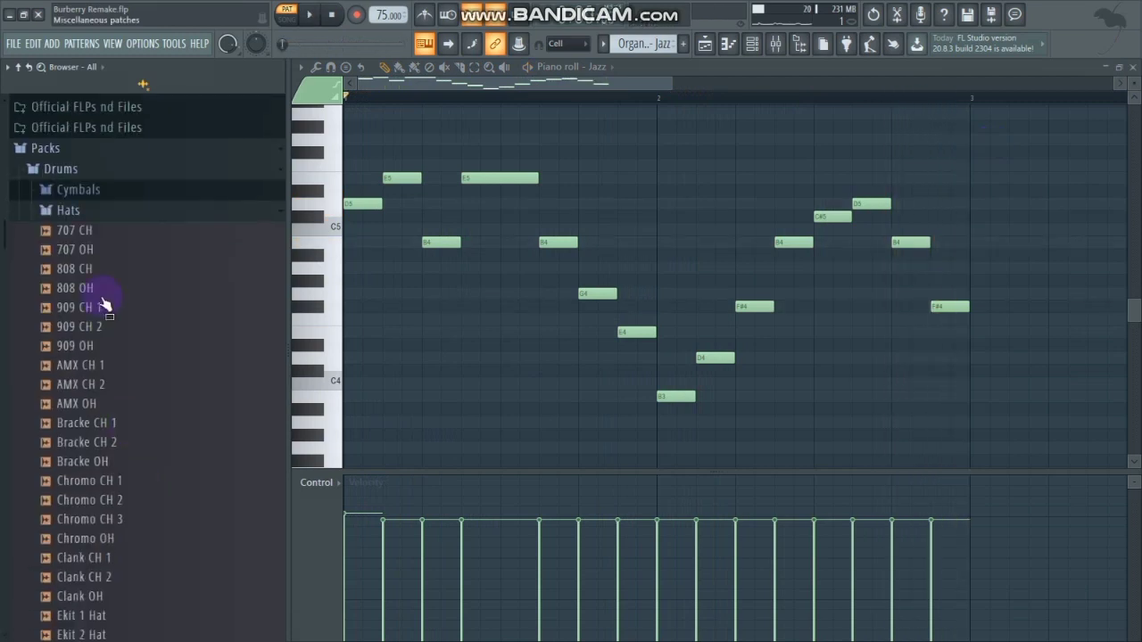
click(66, 161)
click(82, 237)
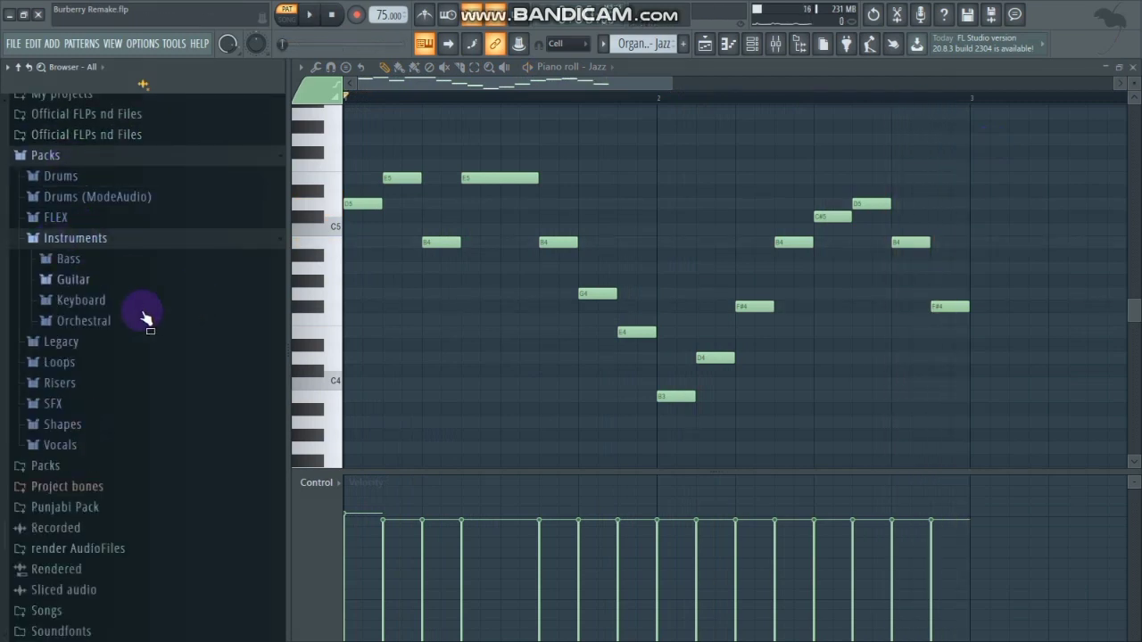
click(82, 301)
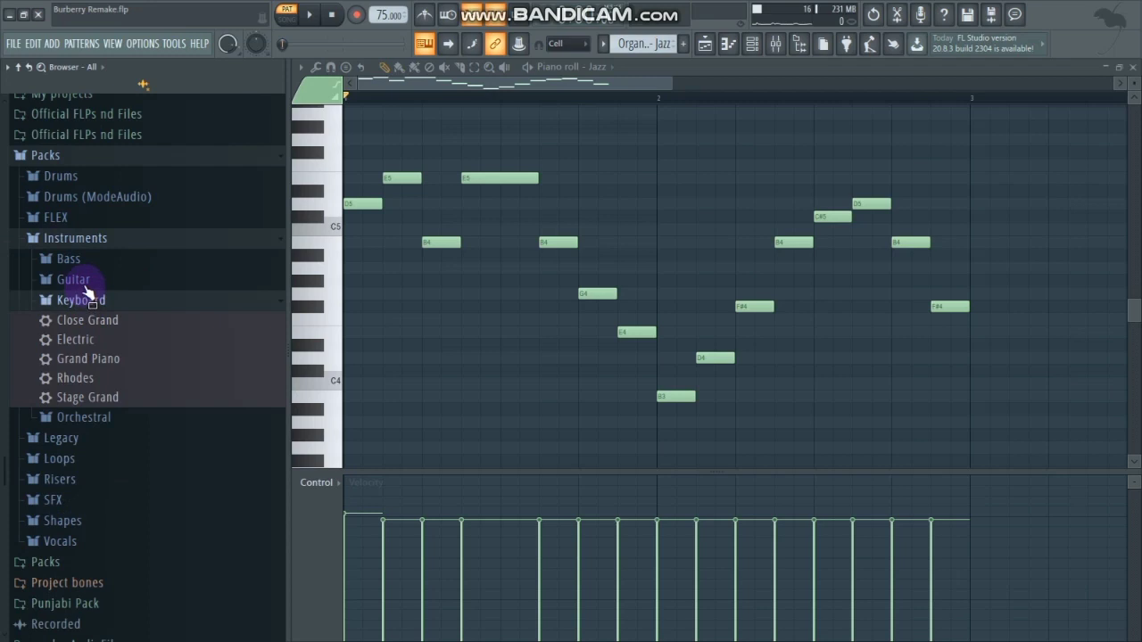
click(78, 280)
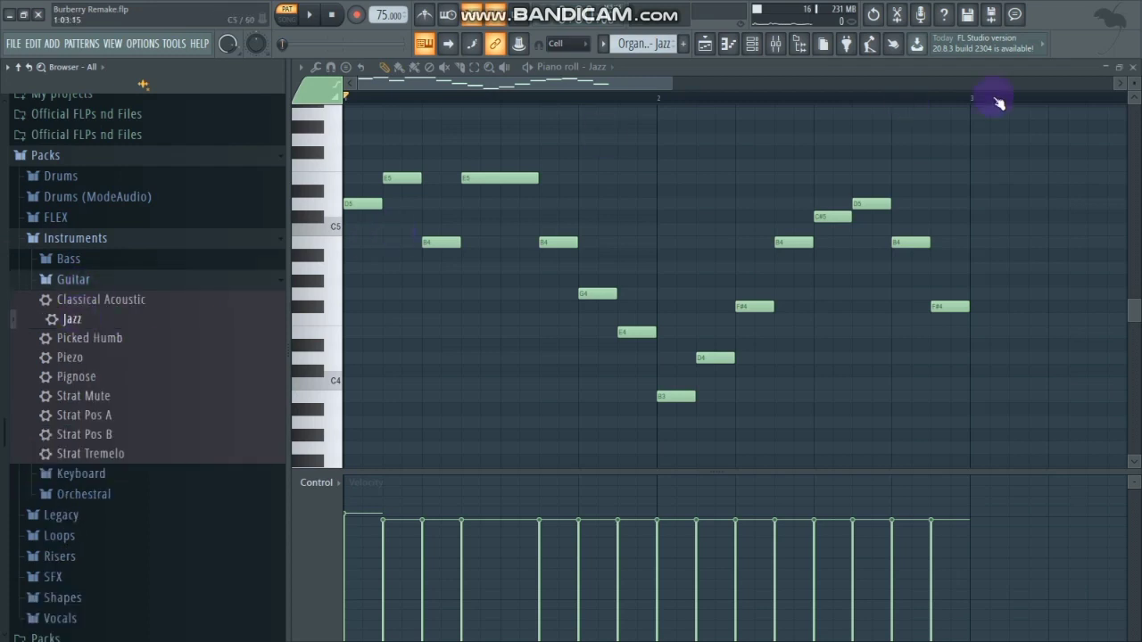
- Switch to the Organ MElody - Strat Mute pattern in the piano roll by way of the playlist, play it, and stop it
click(1133, 68)
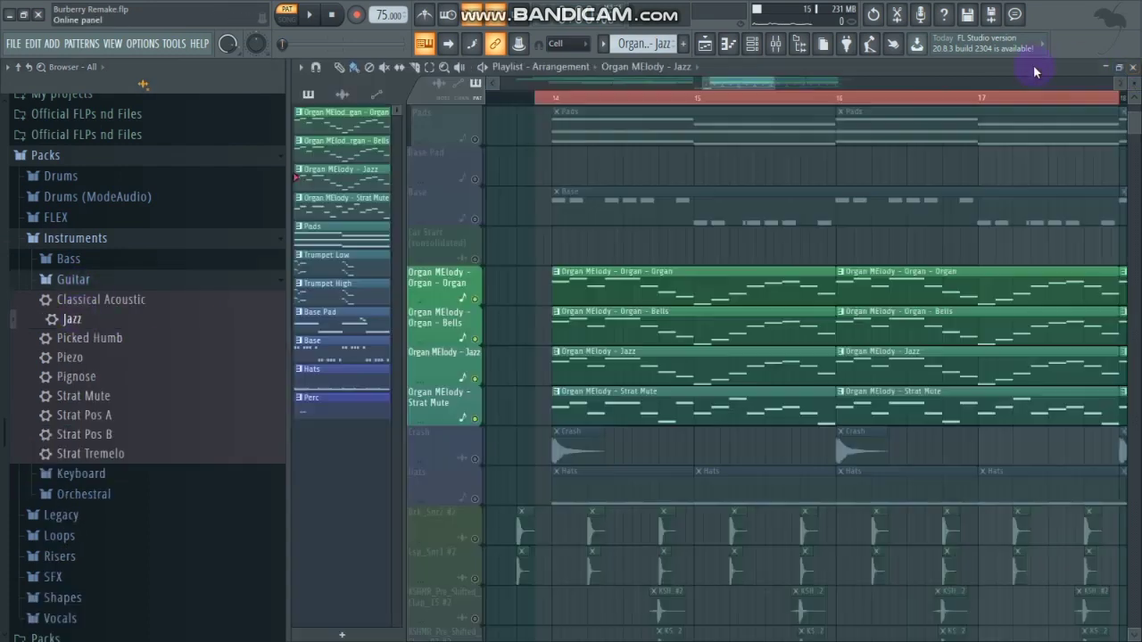
double_click(583, 405)
scroll(496, 214, down, 3)
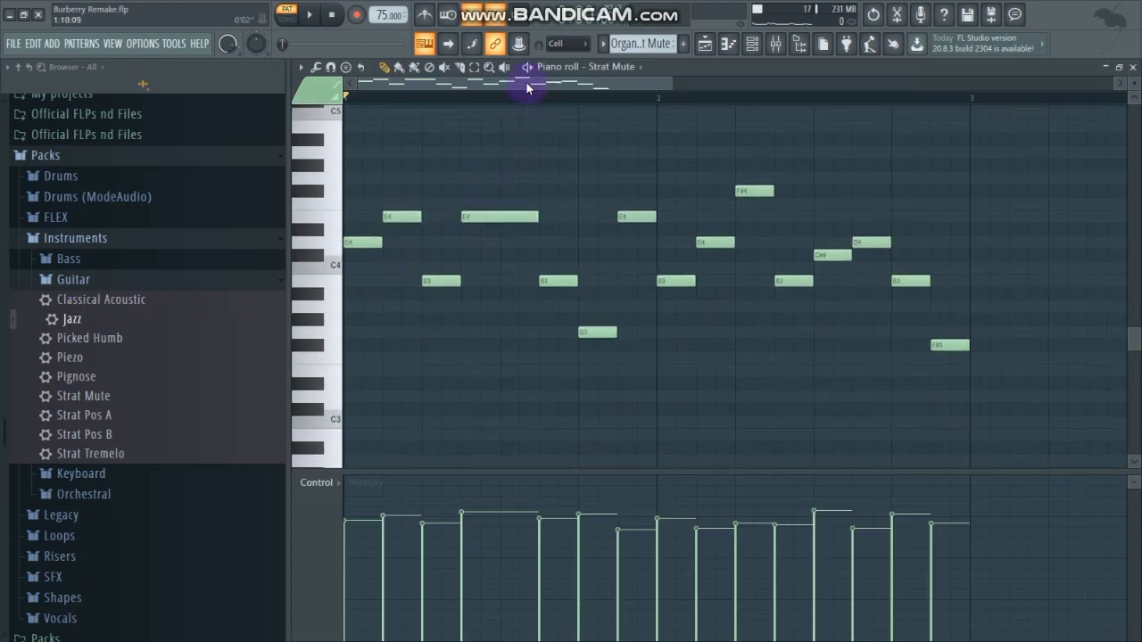
key(space)
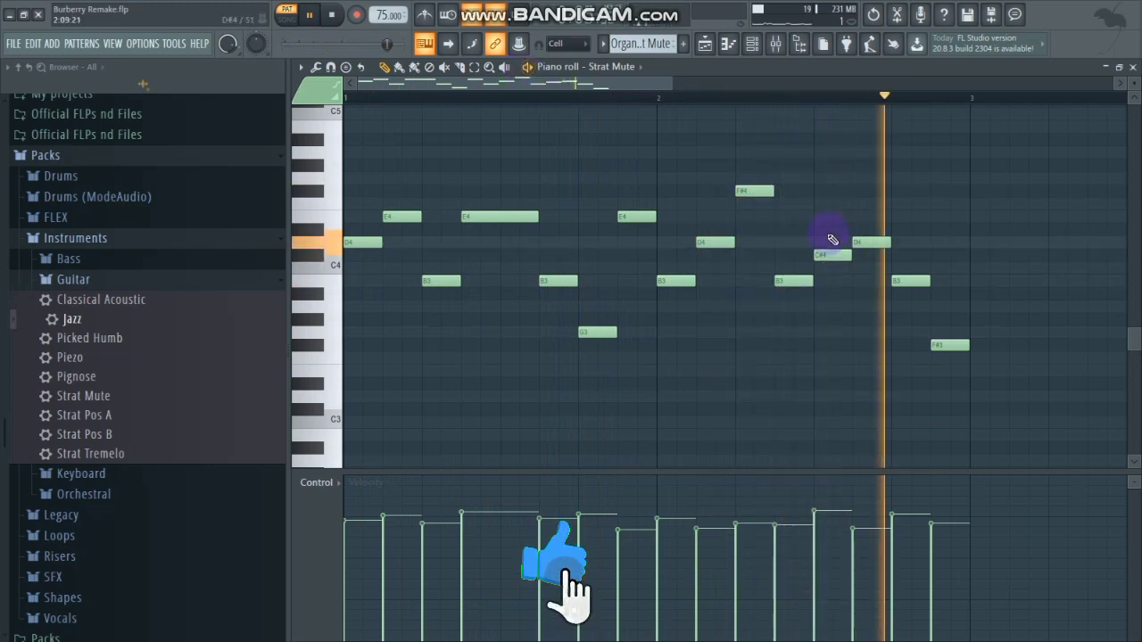
key(space)
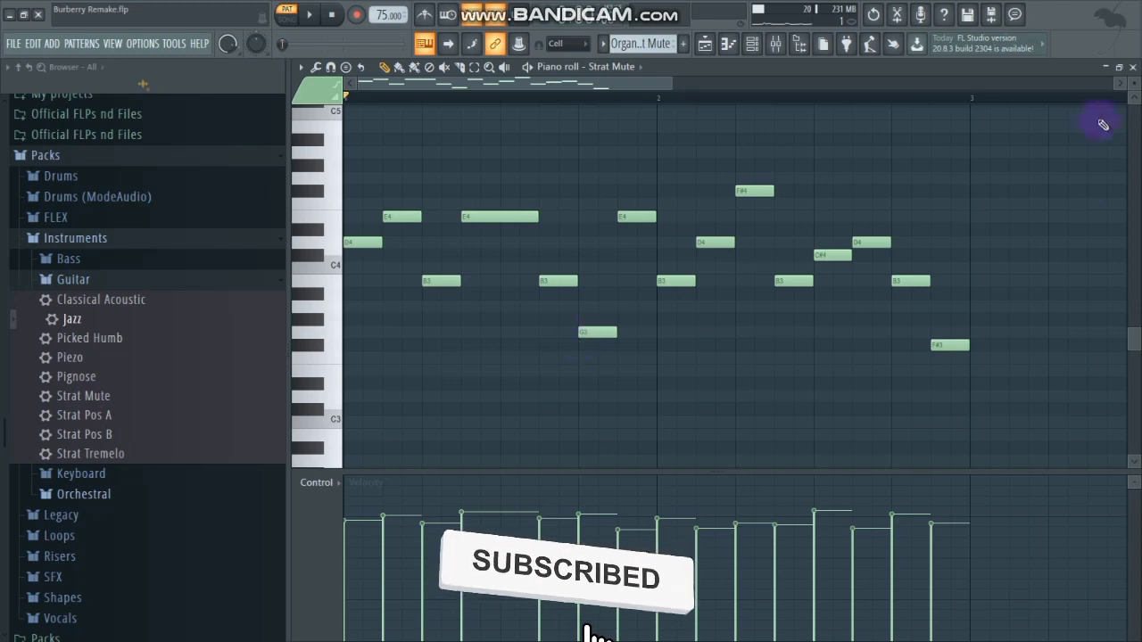
- Unmute the Organ, organ volume automation and Trumpet Low tracks in the playlist, and play the layered melodies from bar 14 before stopping
click(1133, 68)
scroll(473, 210, up, 3)
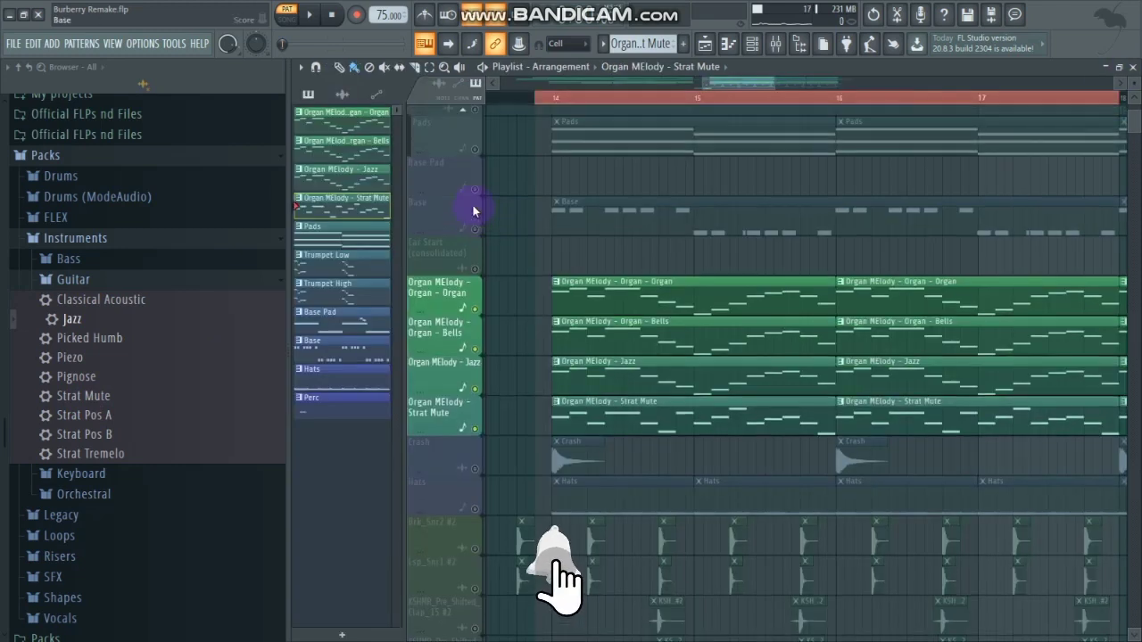
scroll(475, 148, up, 3)
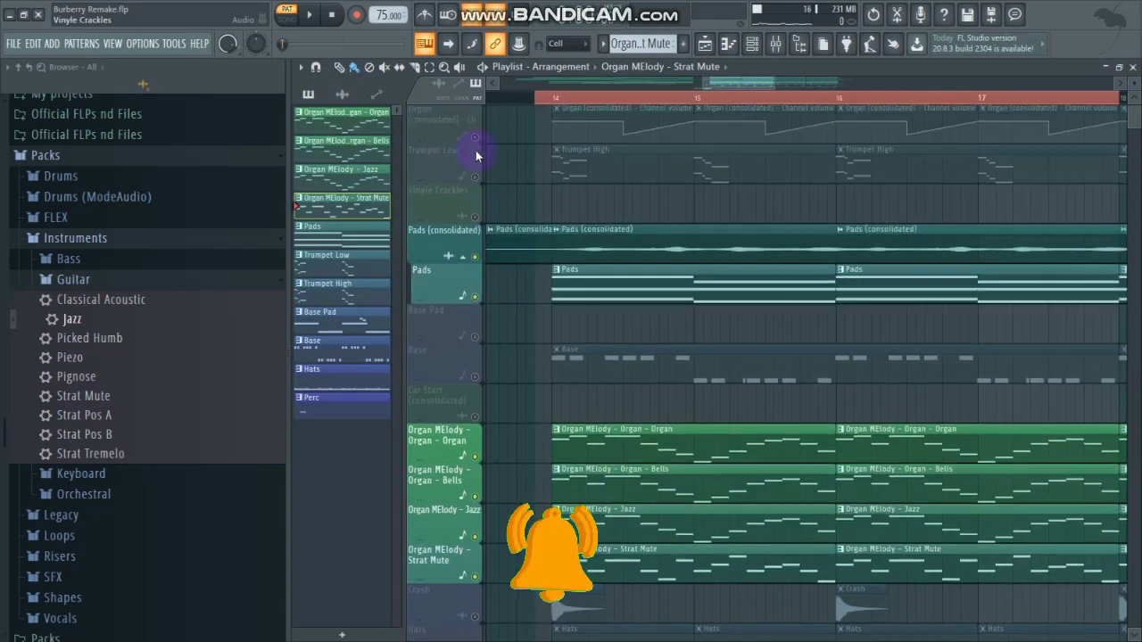
click(474, 220)
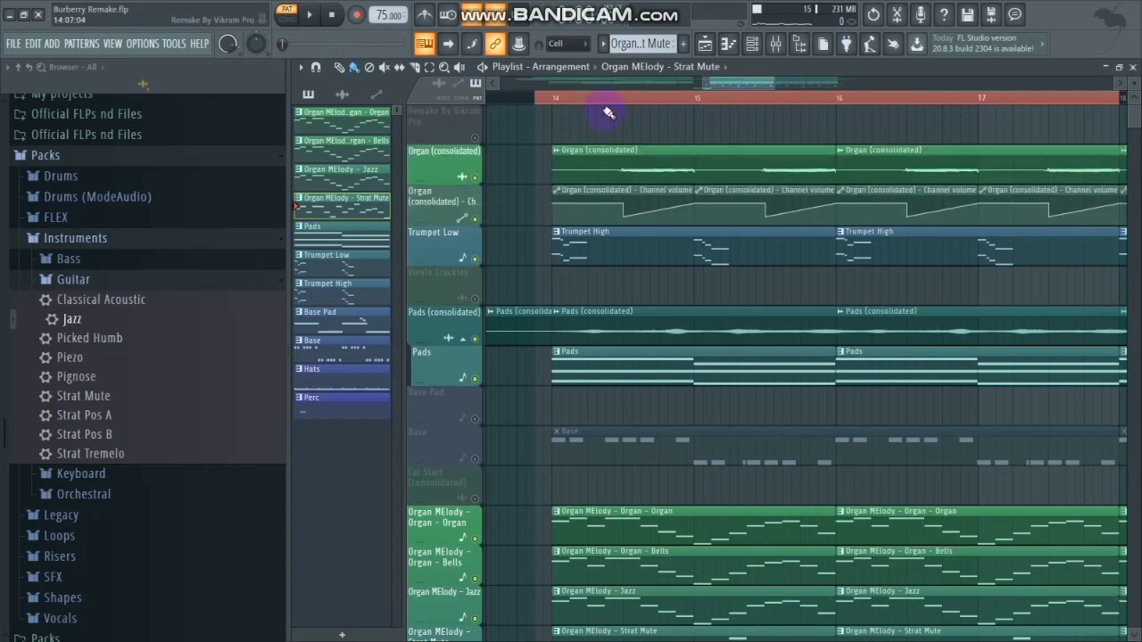
click(555, 105)
key(space)
scroll(542, 169, down, 9)
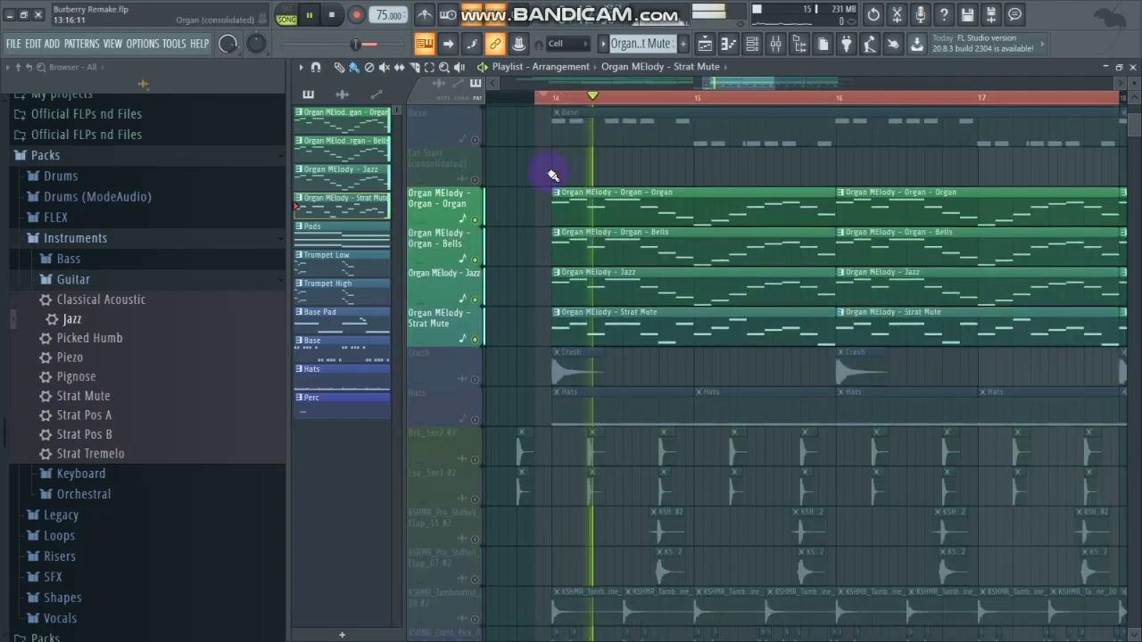
scroll(551, 175, down, 3)
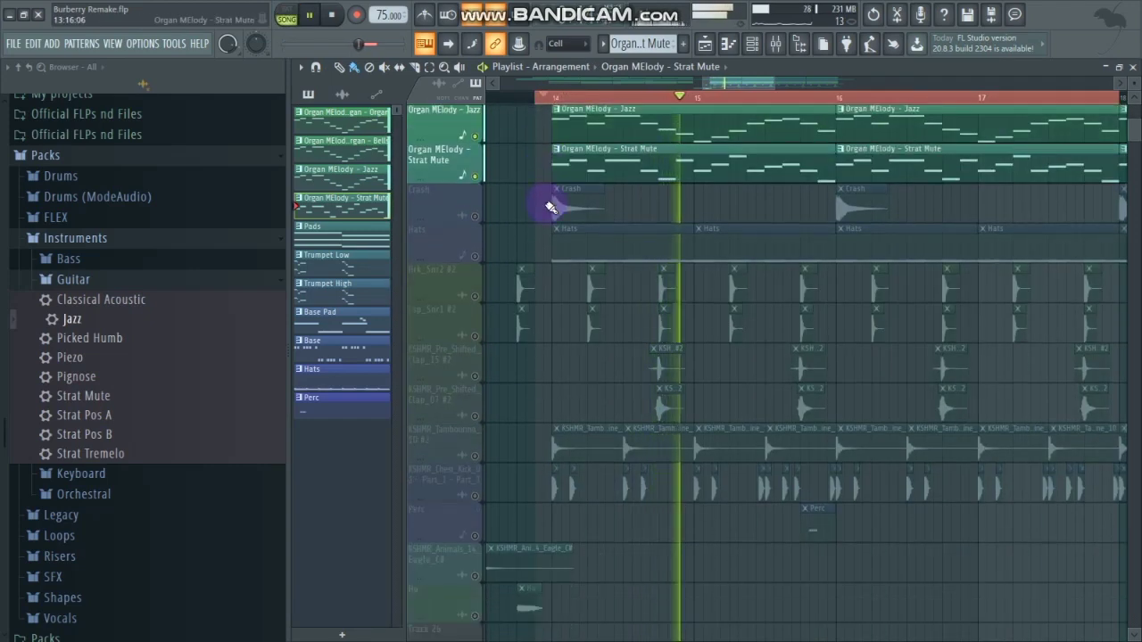
scroll(553, 207, up, 3)
scroll(526, 268, up, 4)
key(space)
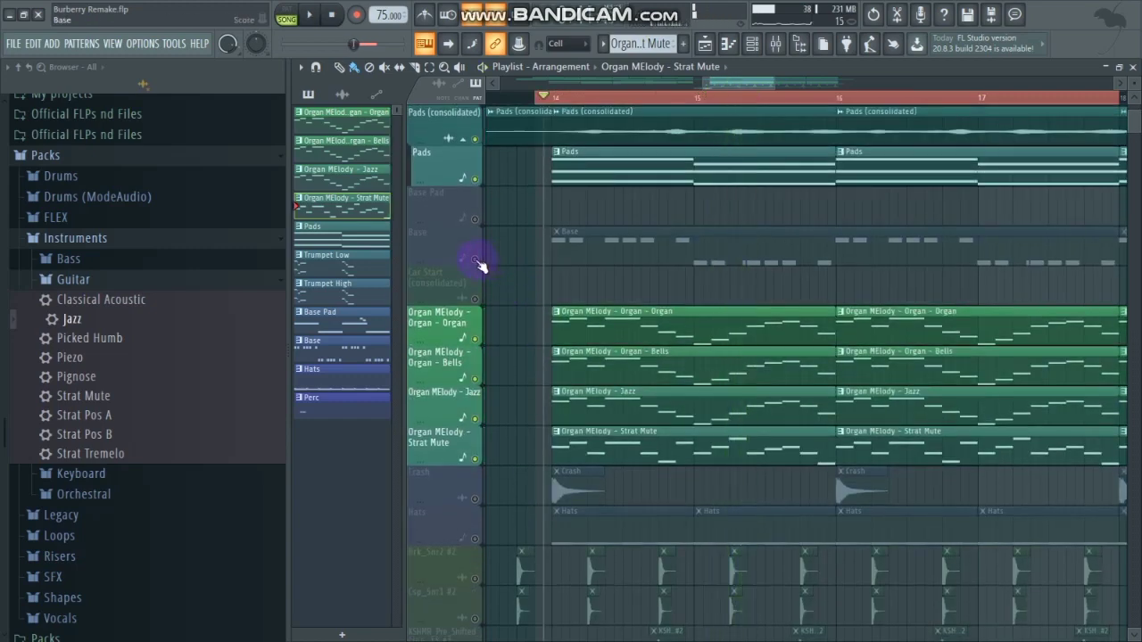
- Open the Base pattern in the piano roll, play all four of its bars on their own, and return to the playlist
click(586, 238)
double_click(605, 237)
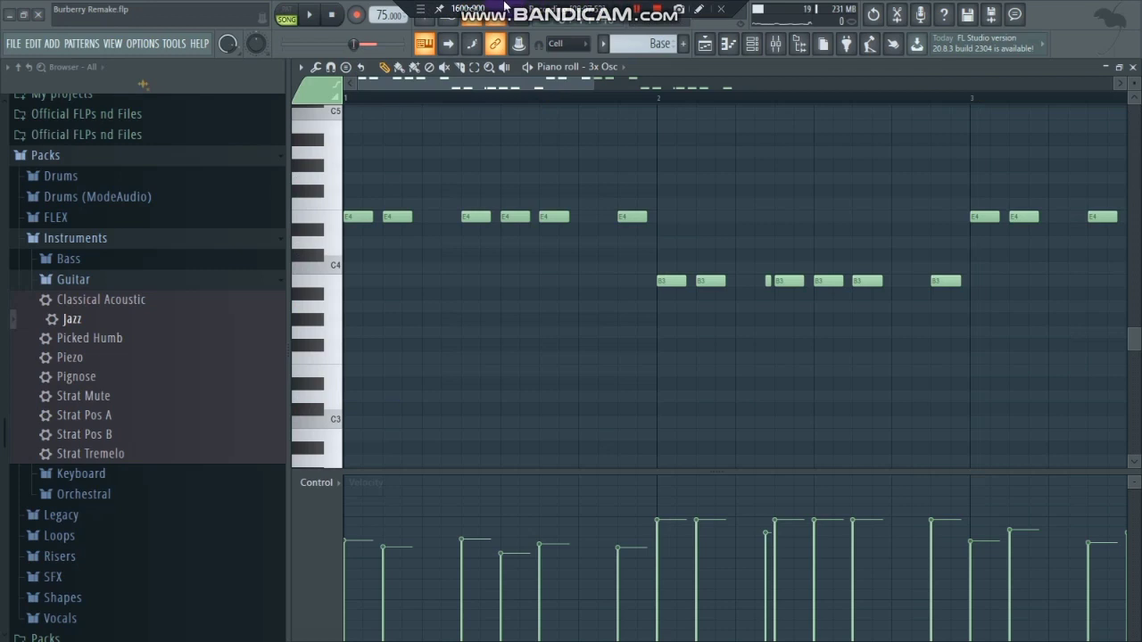
scroll(606, 85, down, 2)
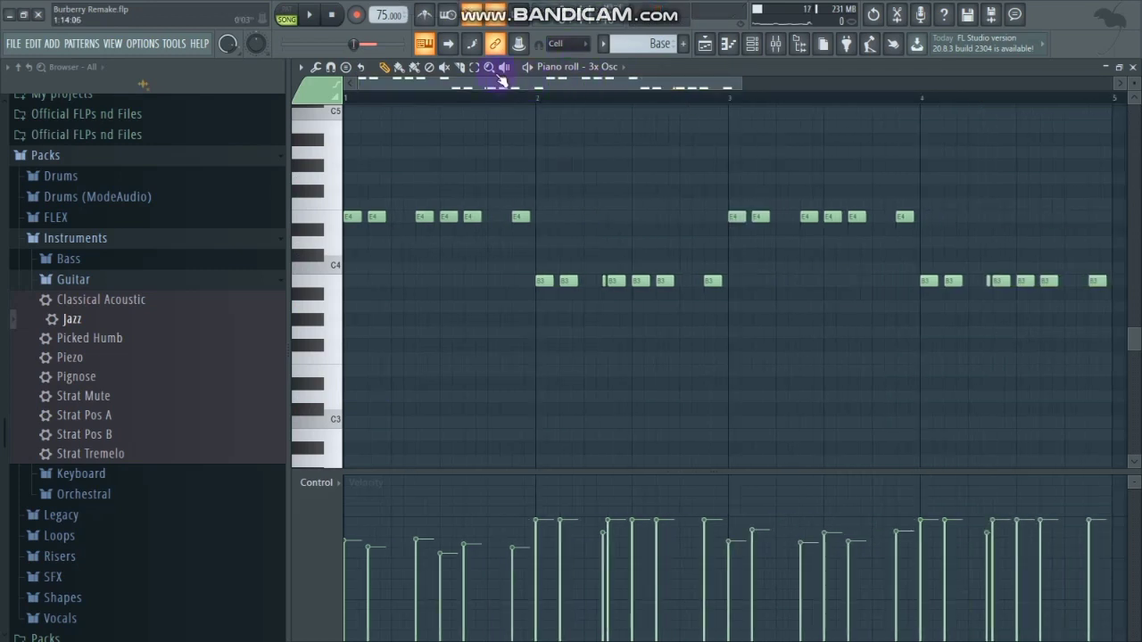
click(532, 69)
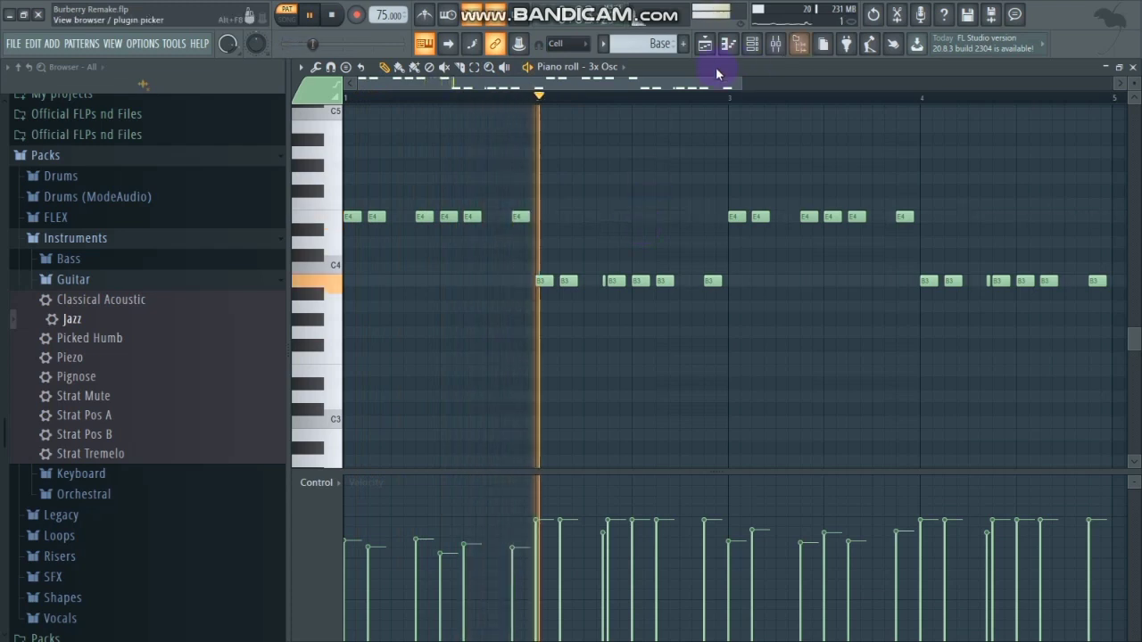
drag(742, 81, 821, 83)
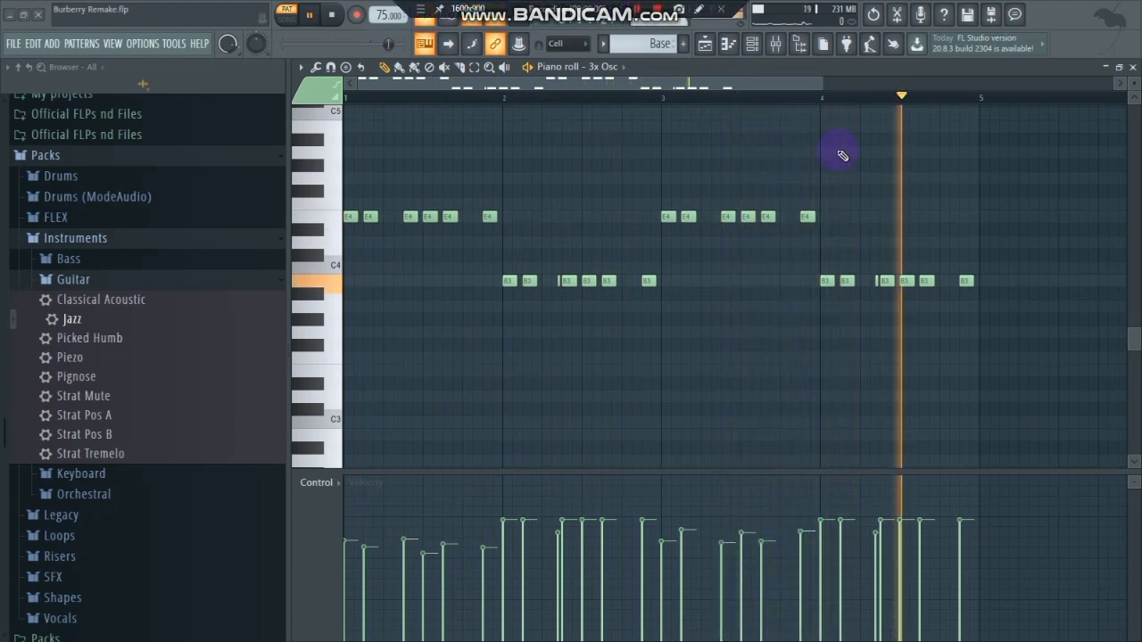
key(space)
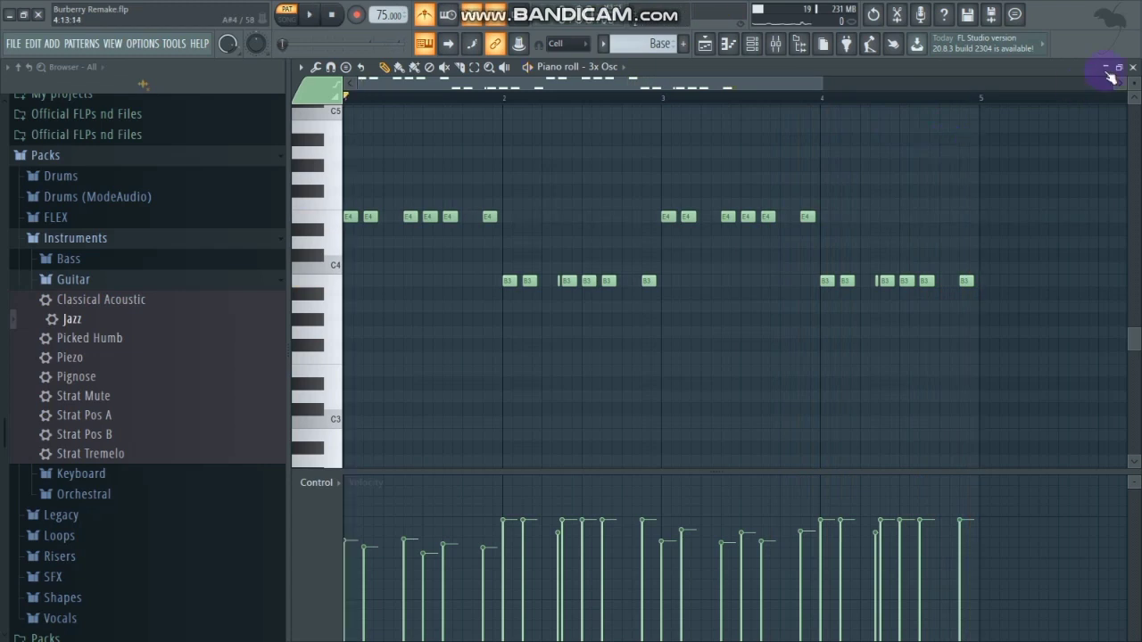
key(Escape)
- Solo the Vinyle Crackles track in the playlist, play it from bar 2, and stop it
scroll(723, 258, down, 6)
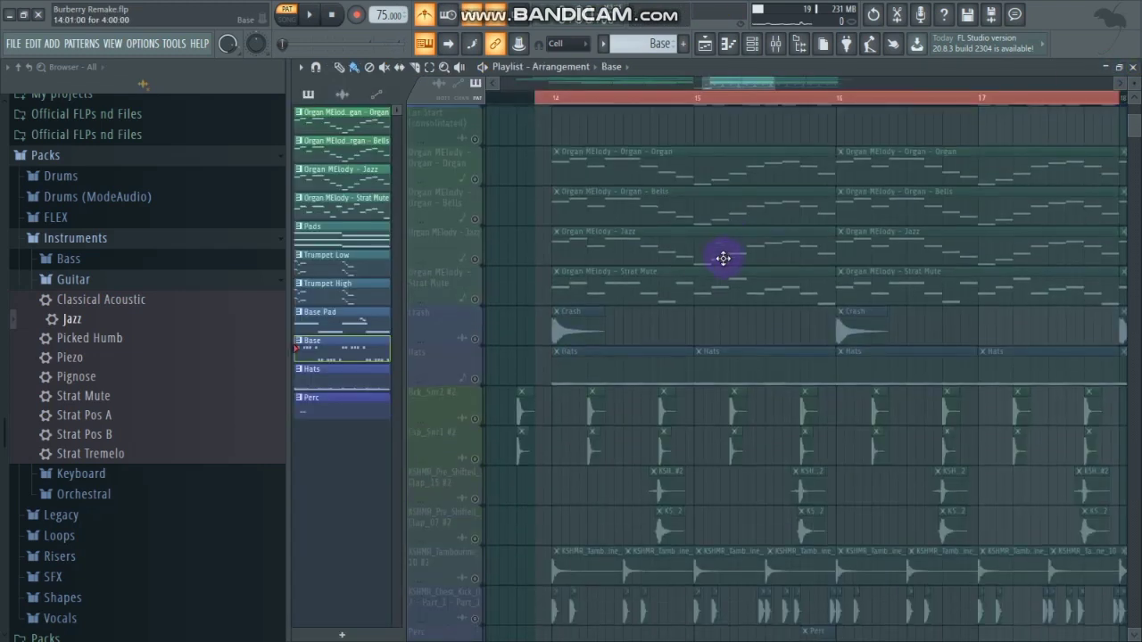
scroll(749, 446, up, 6)
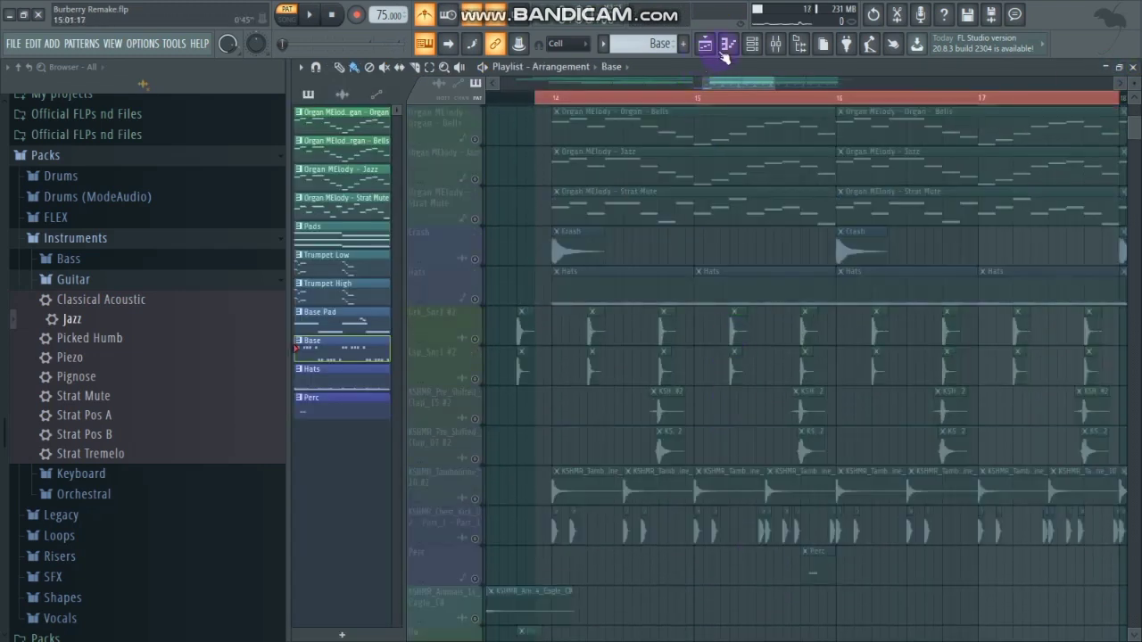
drag(773, 86, 934, 83)
drag(864, 84, 579, 102)
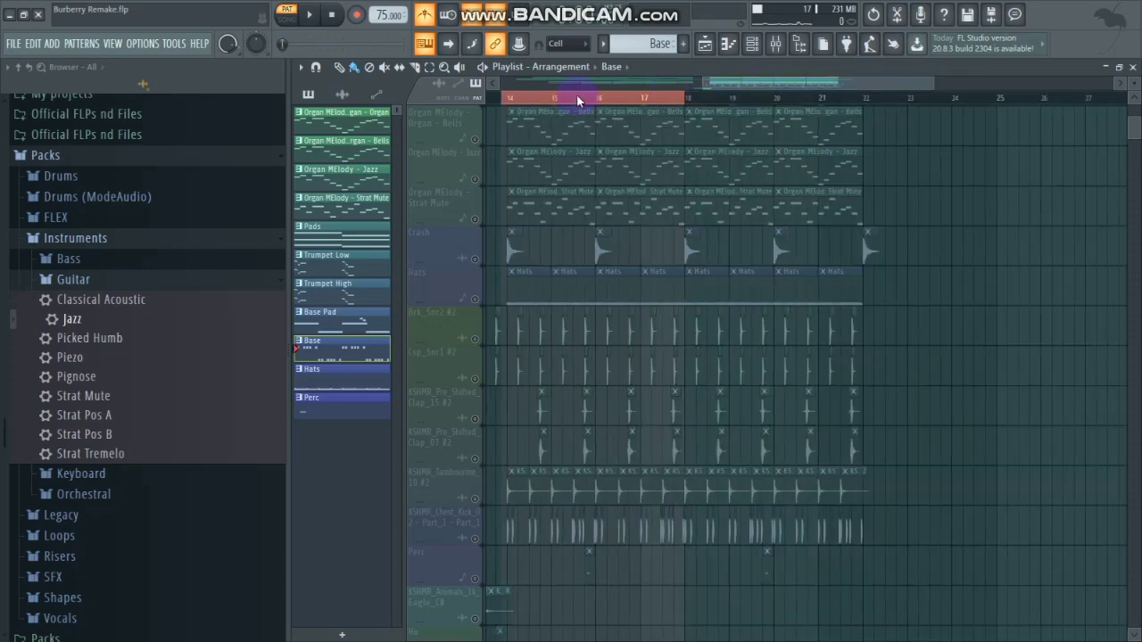
scroll(648, 221, up, 4)
scroll(648, 222, up, 7)
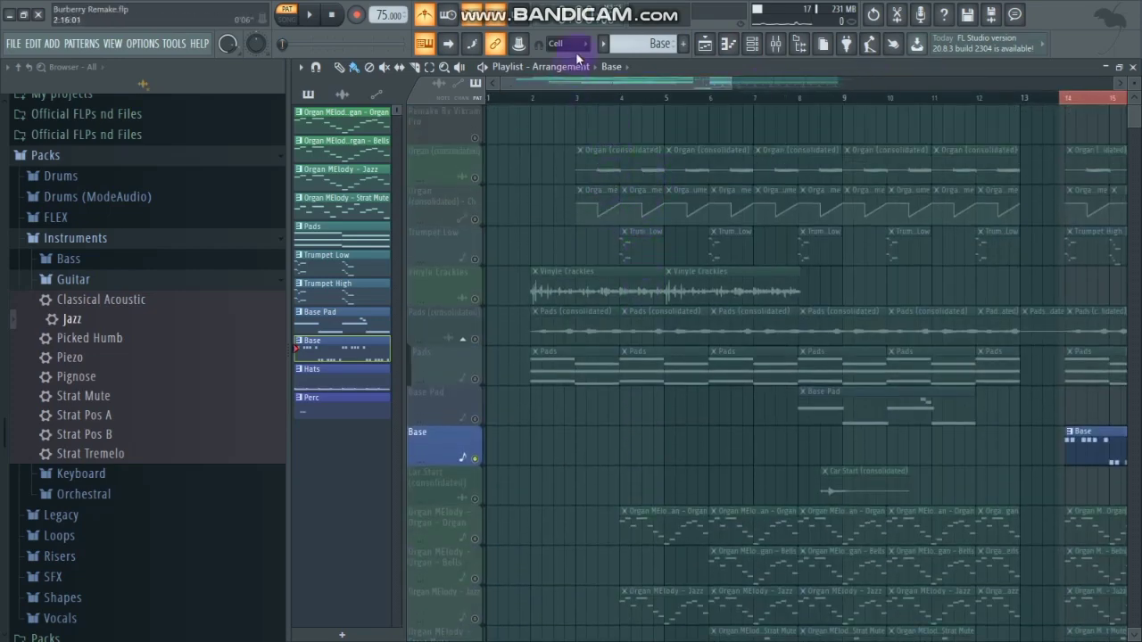
double_click(531, 100)
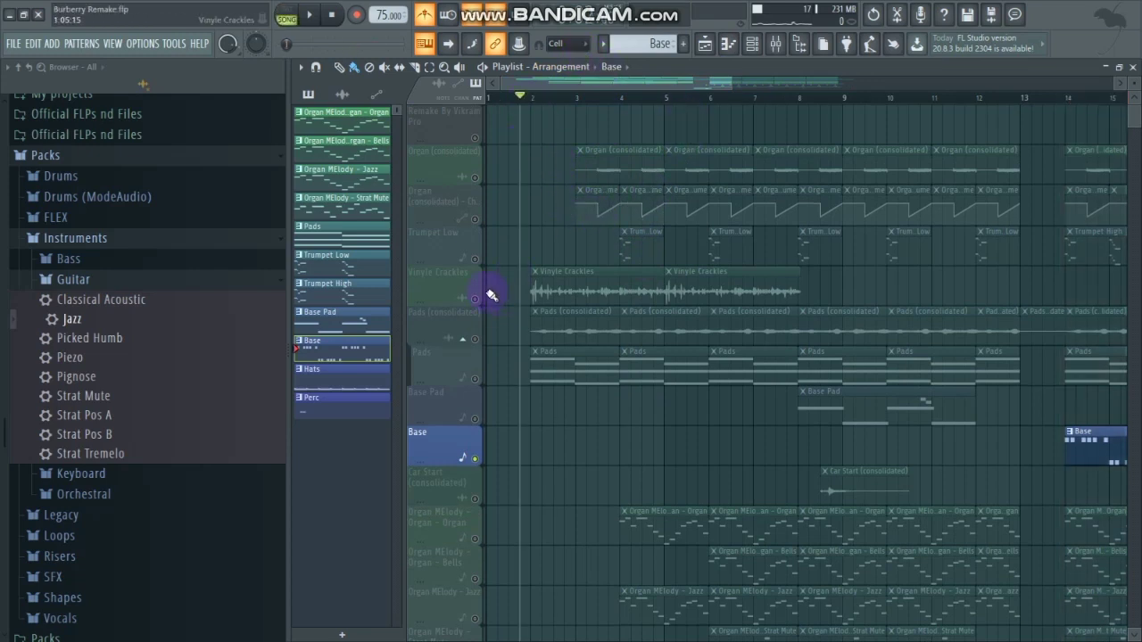
right_click(475, 298)
key(space)
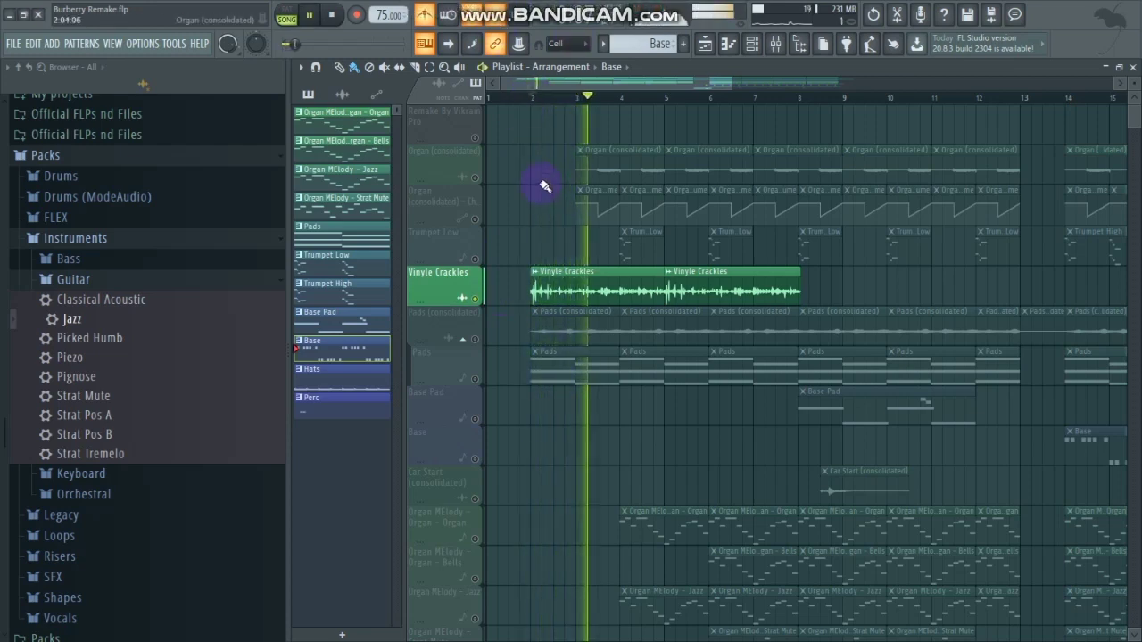
key(space)
- Solo the Car Start (consolidated) track, play its clip from bar 8, and stop it
scroll(681, 208, down, 4)
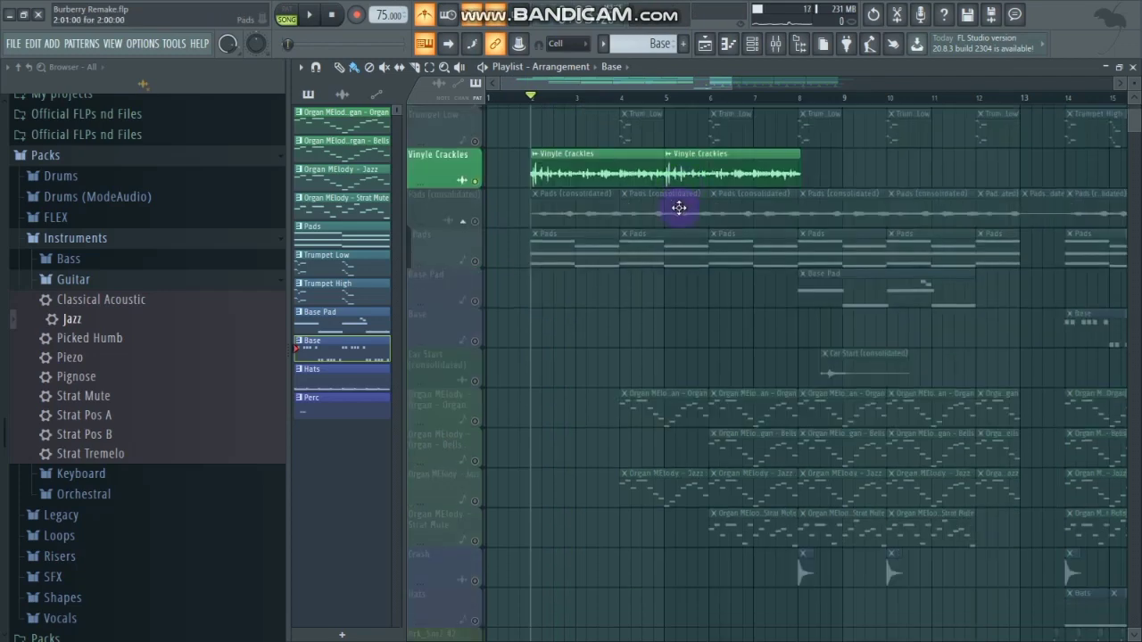
drag(637, 87, 858, 90)
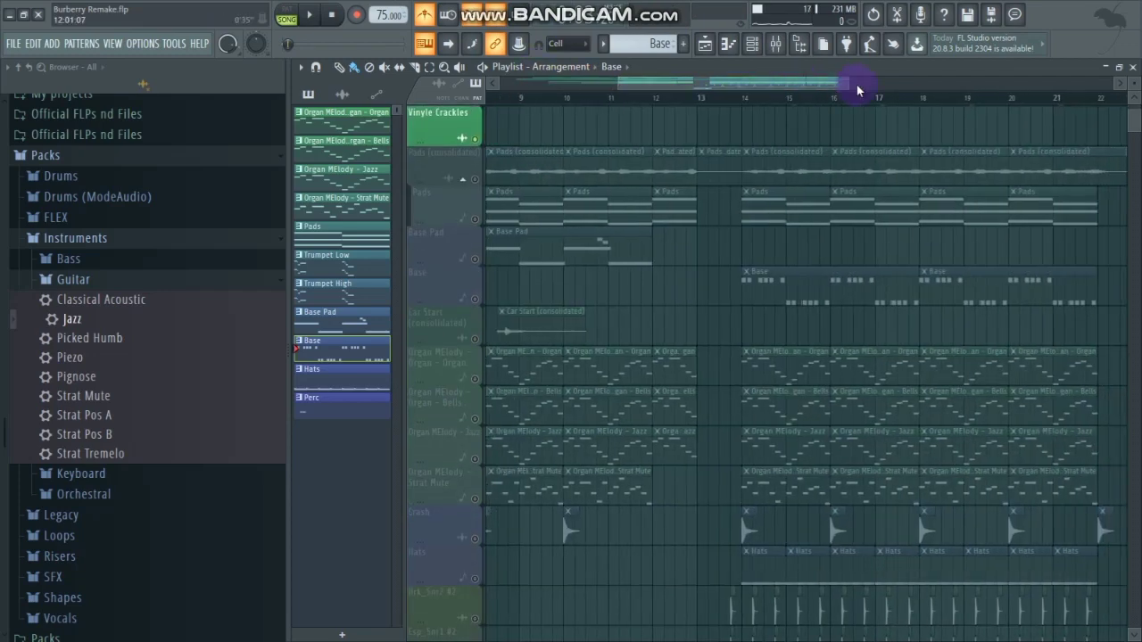
drag(750, 105, 513, 337)
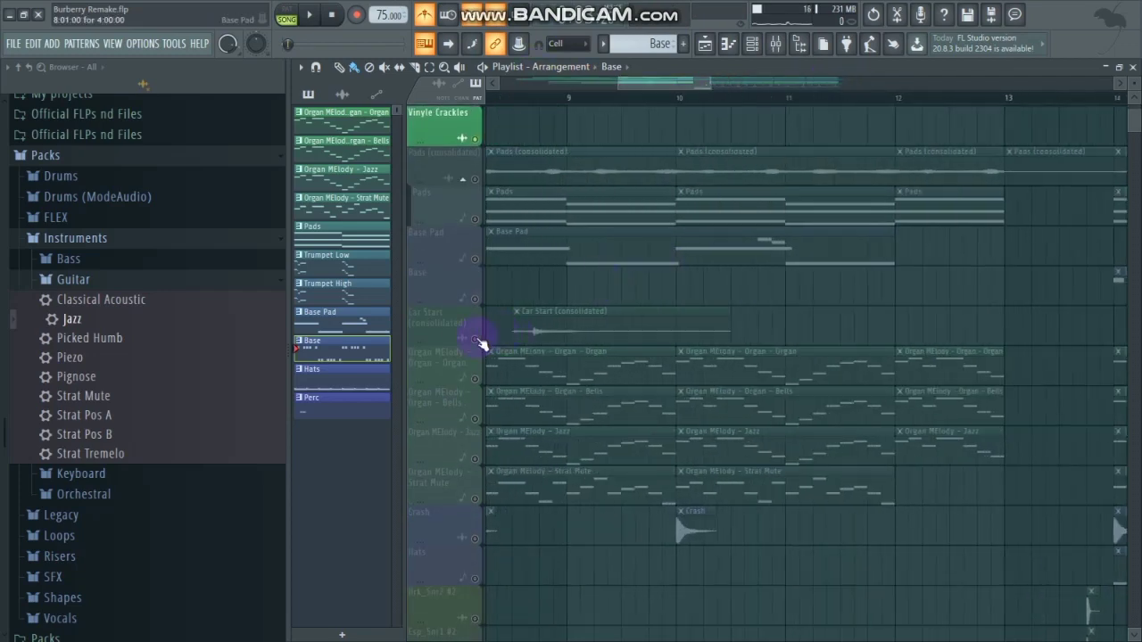
click(512, 98)
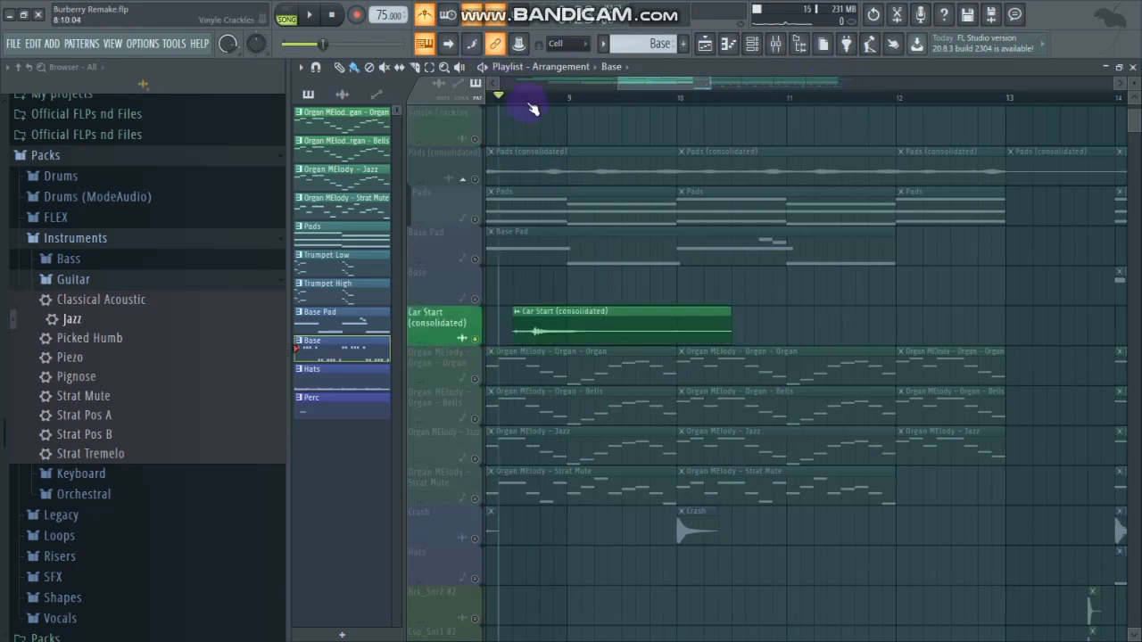
key(space)
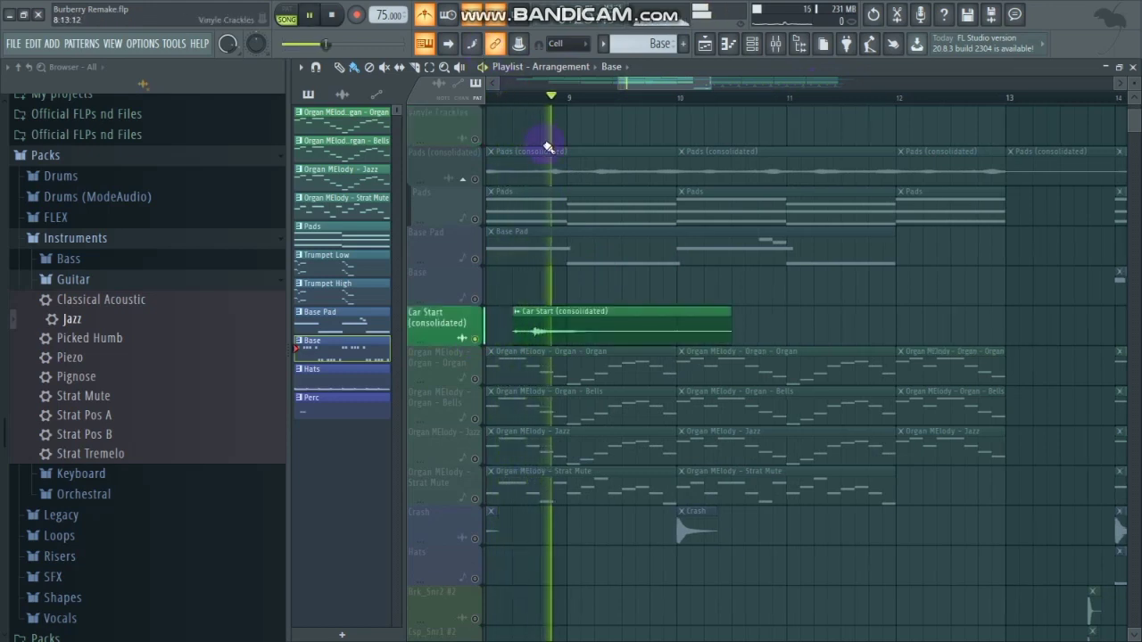
key(space)
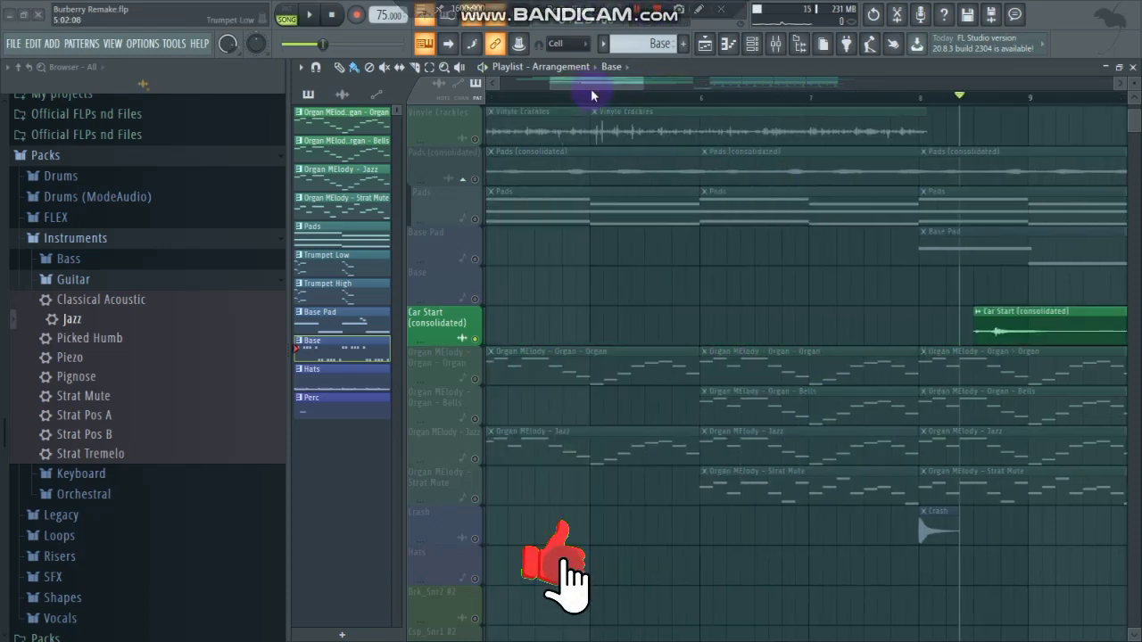
- Solo the KSHMR_Animals_14_Eagle_C# track in the playlist, play its clip from bar 13, and stop it
drag(592, 89, 628, 95)
scroll(683, 197, down, 1)
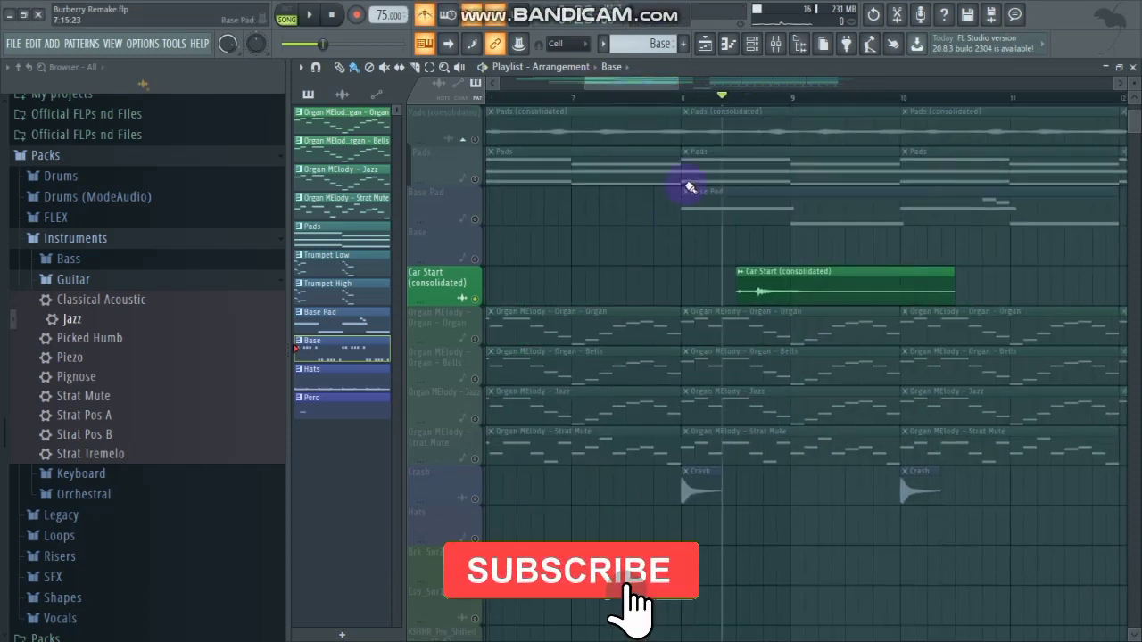
scroll(690, 189, down, 2)
drag(629, 85, 707, 88)
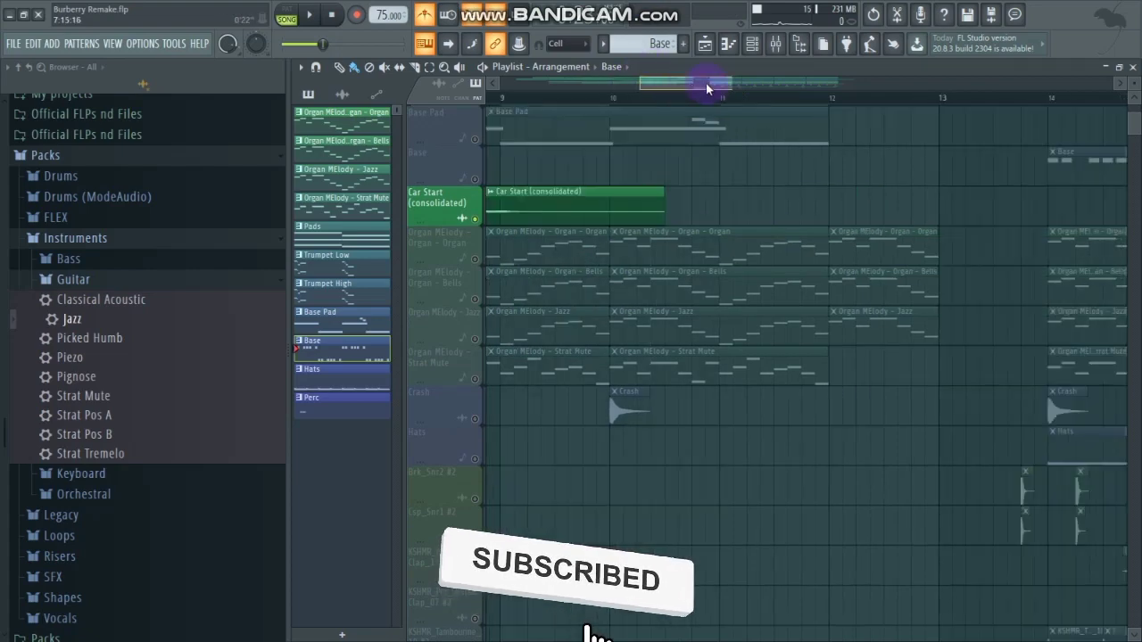
scroll(674, 254, down, 9)
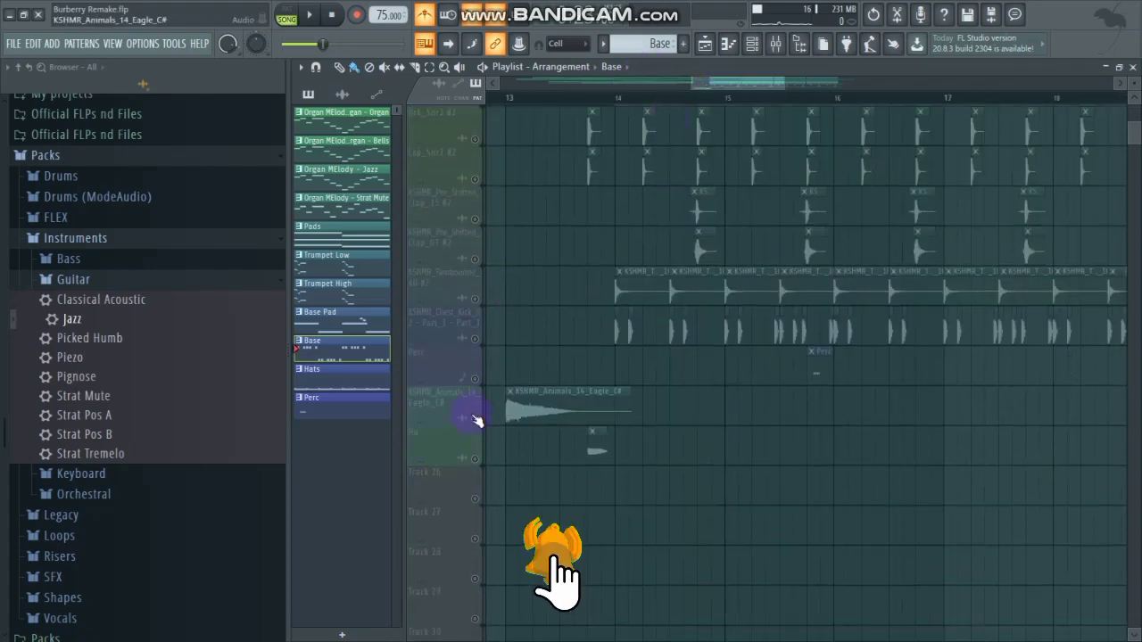
right_click(477, 419)
click(472, 416)
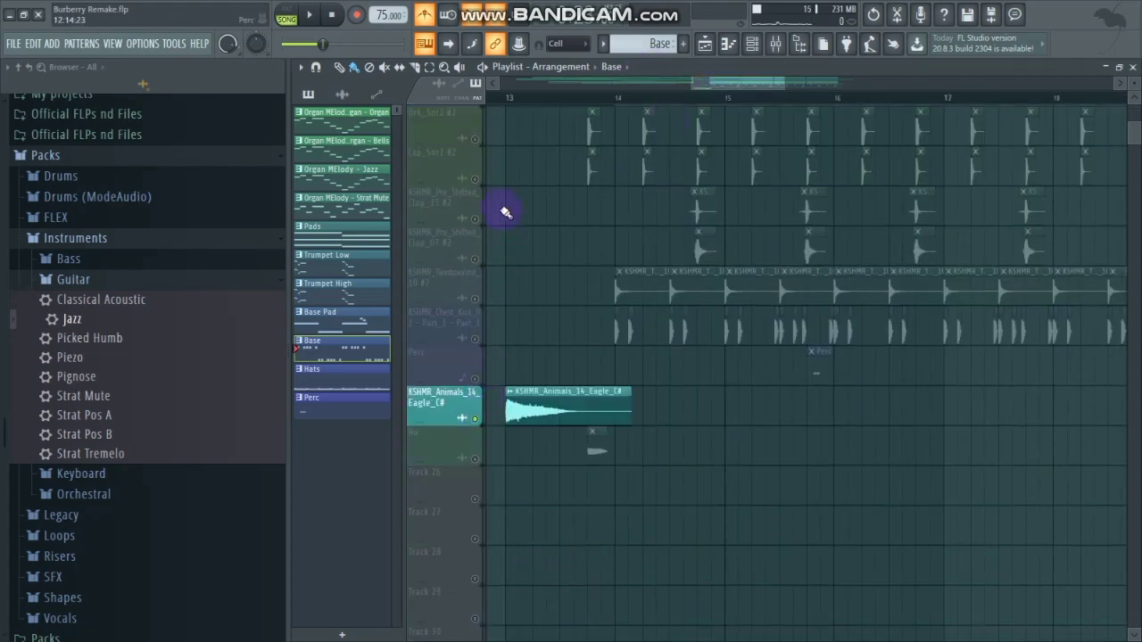
key(space)
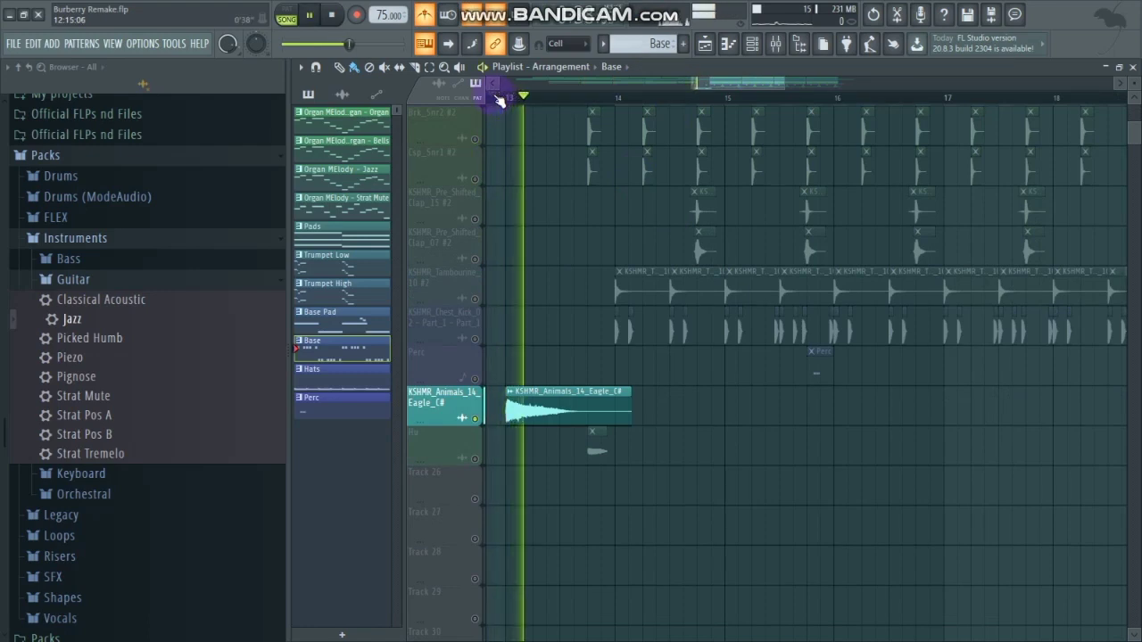
key(space)
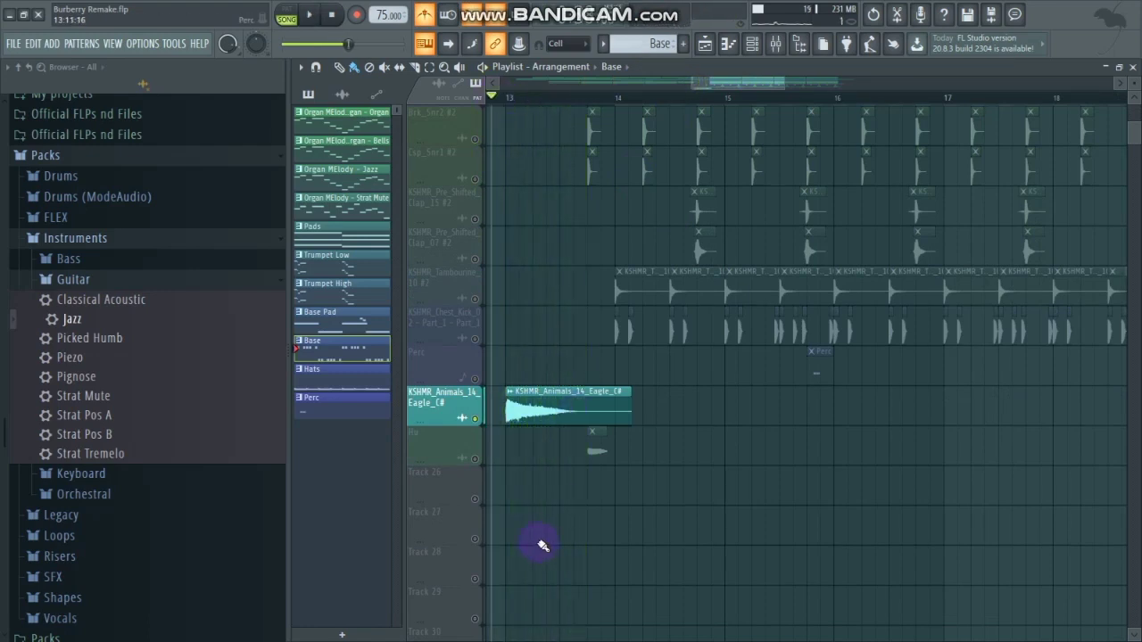
- Solo the Hu track in the playlist, play it from bar 13, and stop it
click(484, 461)
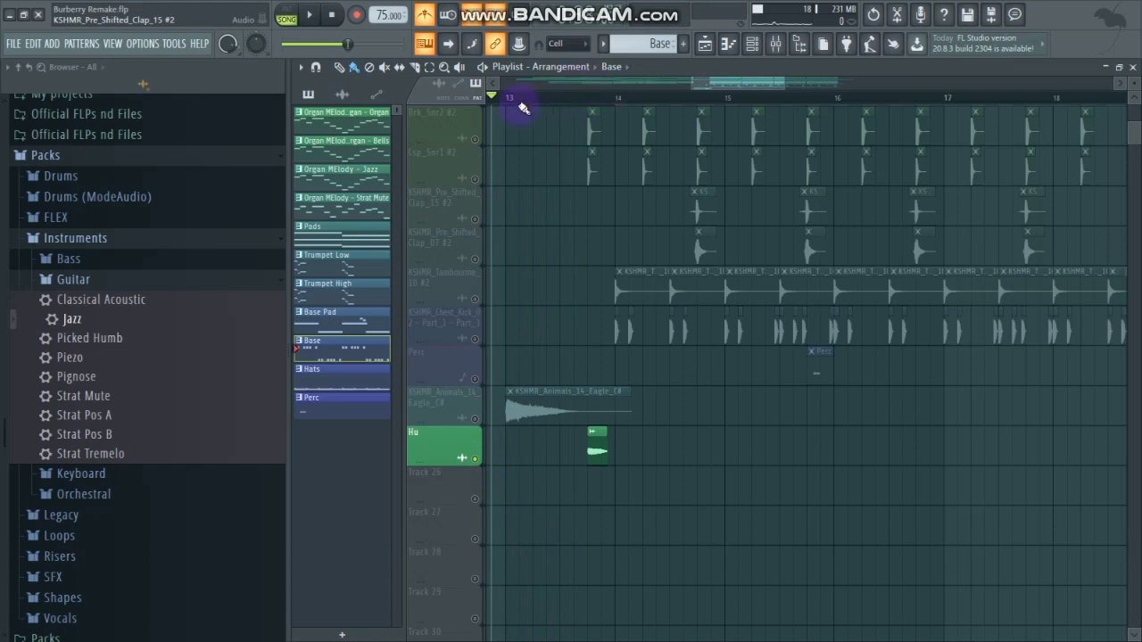
key(space)
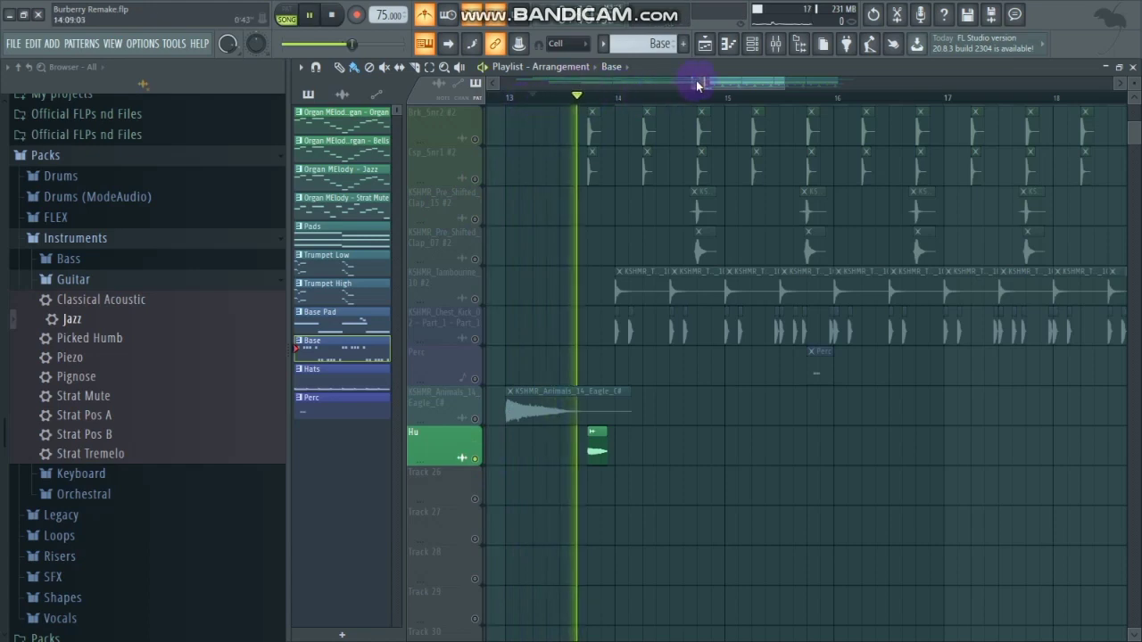
drag(690, 81, 604, 206)
key(space)
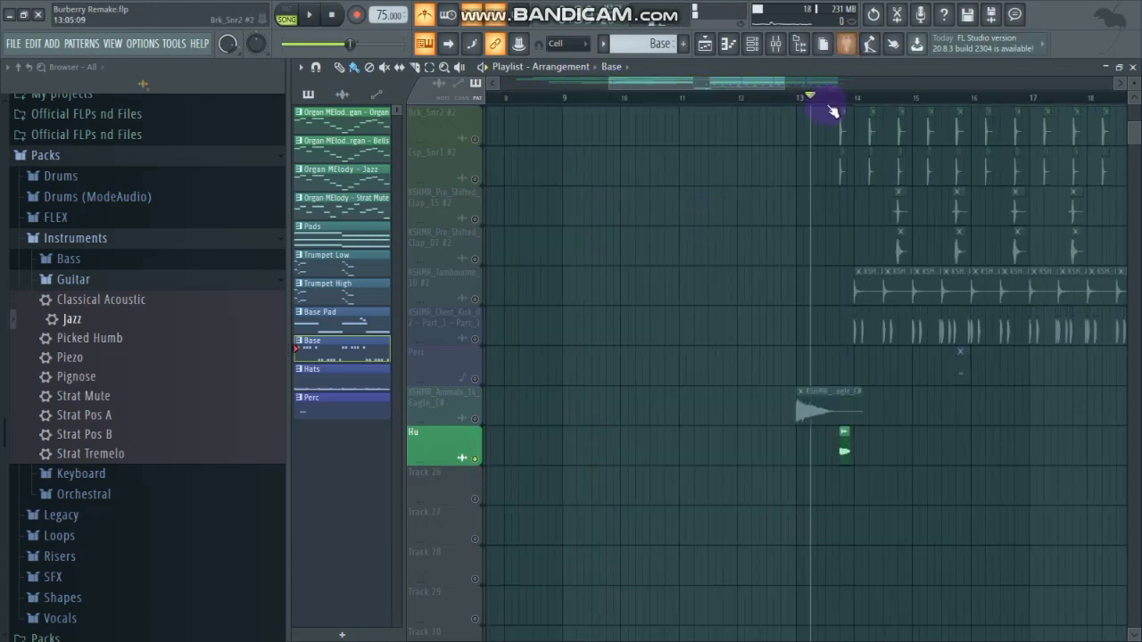
- Place the playhead just before the Hu clip, view the clip's Vox2.wav sample settings, and close them
click(826, 100)
double_click(843, 459)
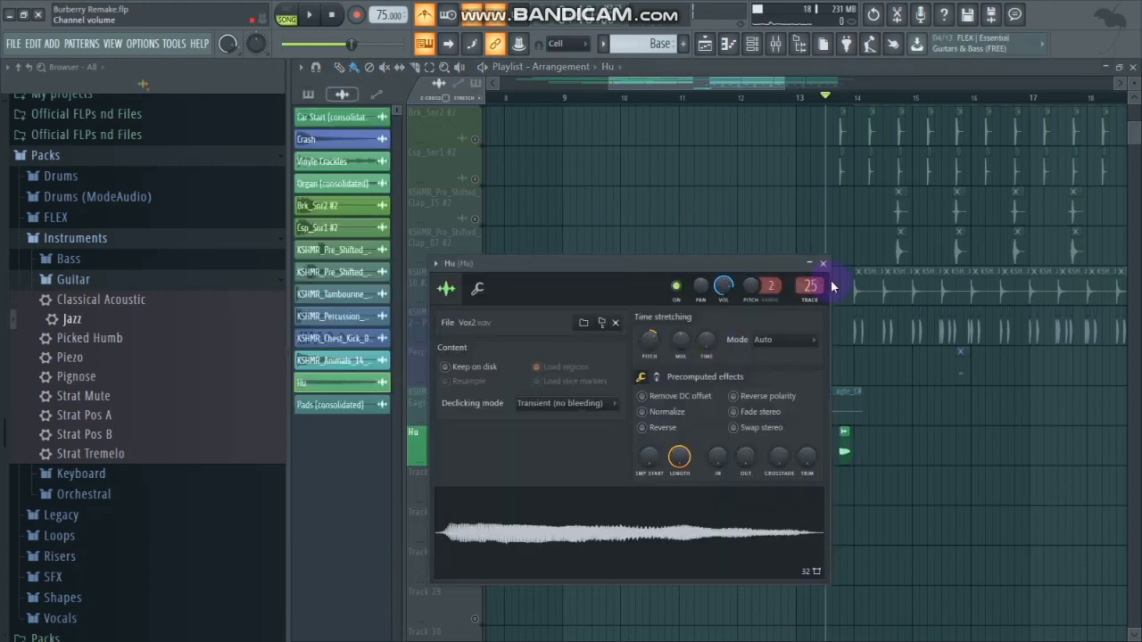
click(821, 265)
- Examine the Fruity Blood Overdrive settings and Fruity Reeverb 2 presets on the Hu mixer track, and return to the playlist
click(784, 44)
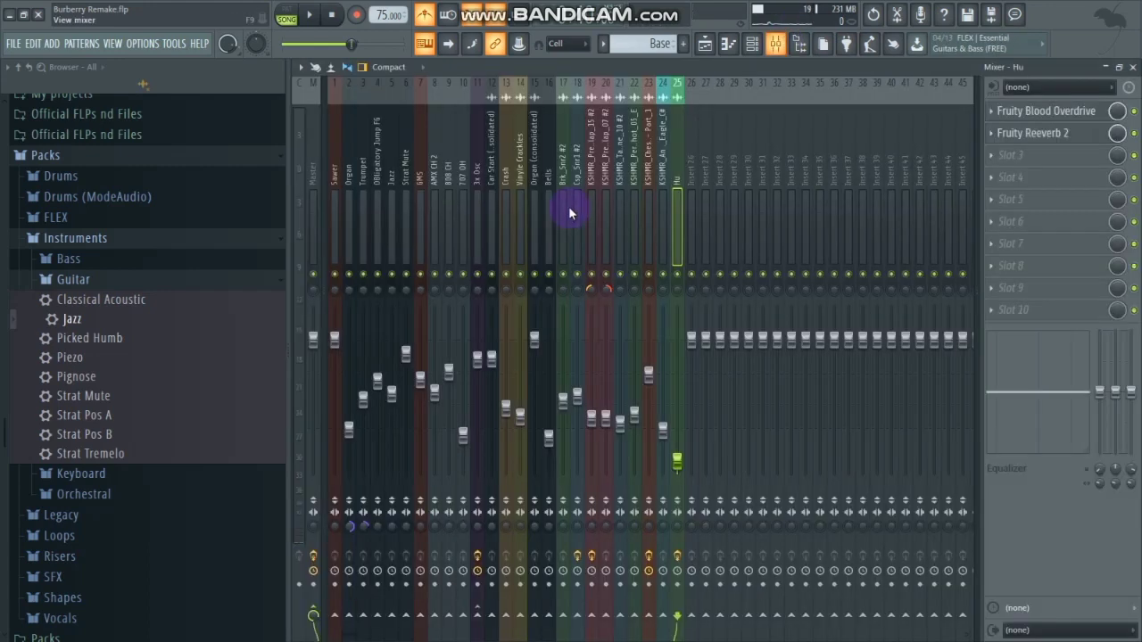
click(1067, 111)
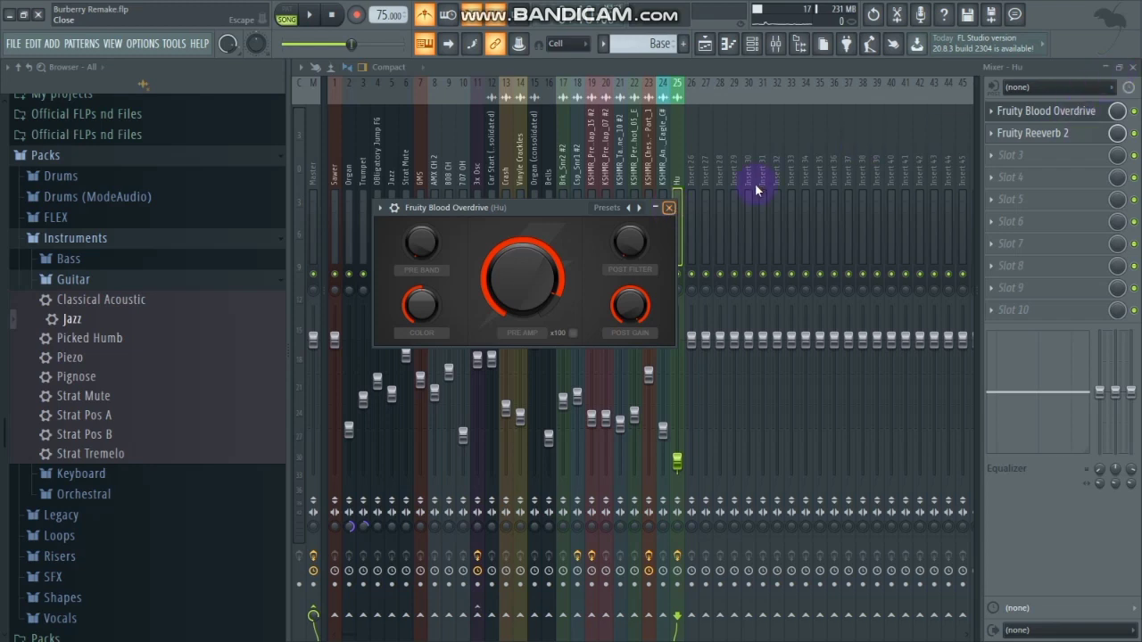
click(669, 208)
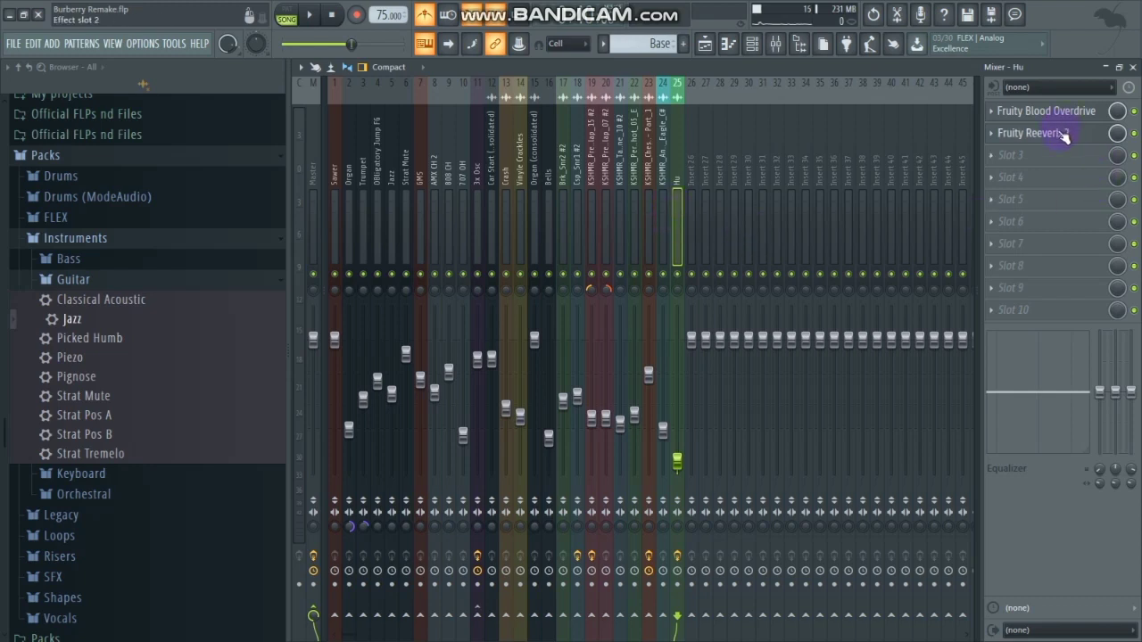
click(1062, 133)
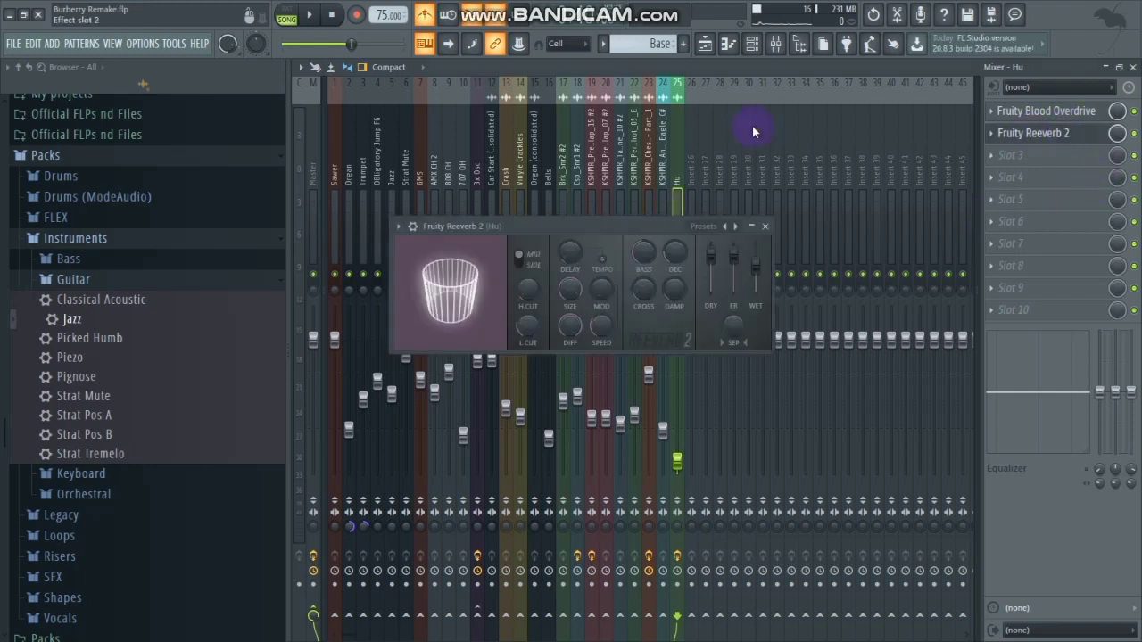
right_click(733, 228)
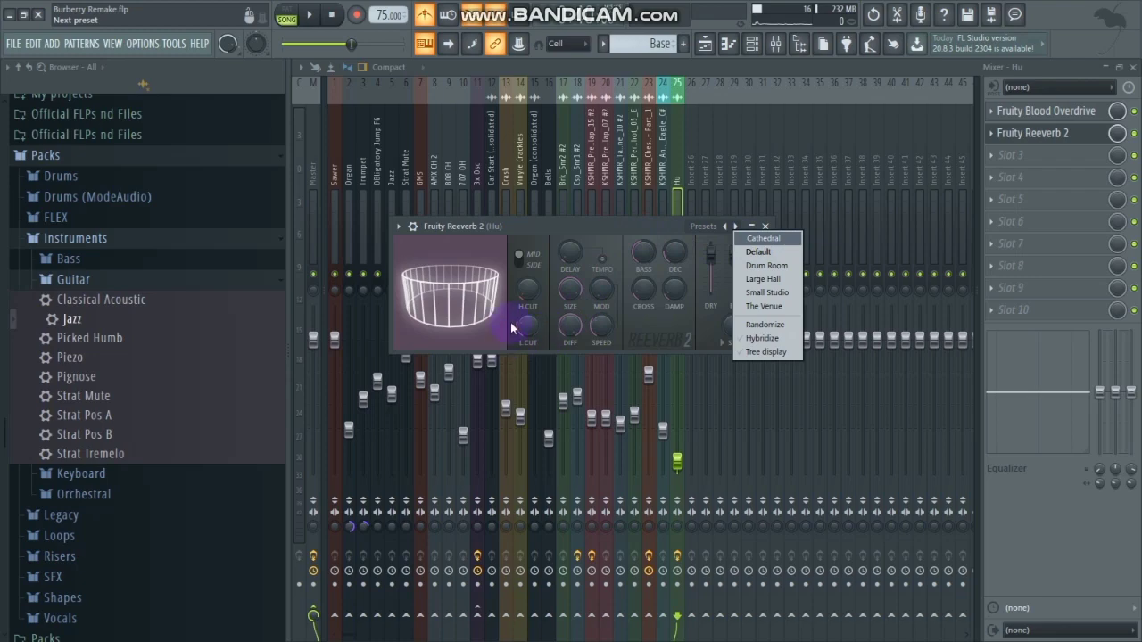
click(1132, 67)
click(1132, 67)
- Play the soloed Hu clip from just before its start and stop playback
key(space)
scroll(538, 327, up, 2)
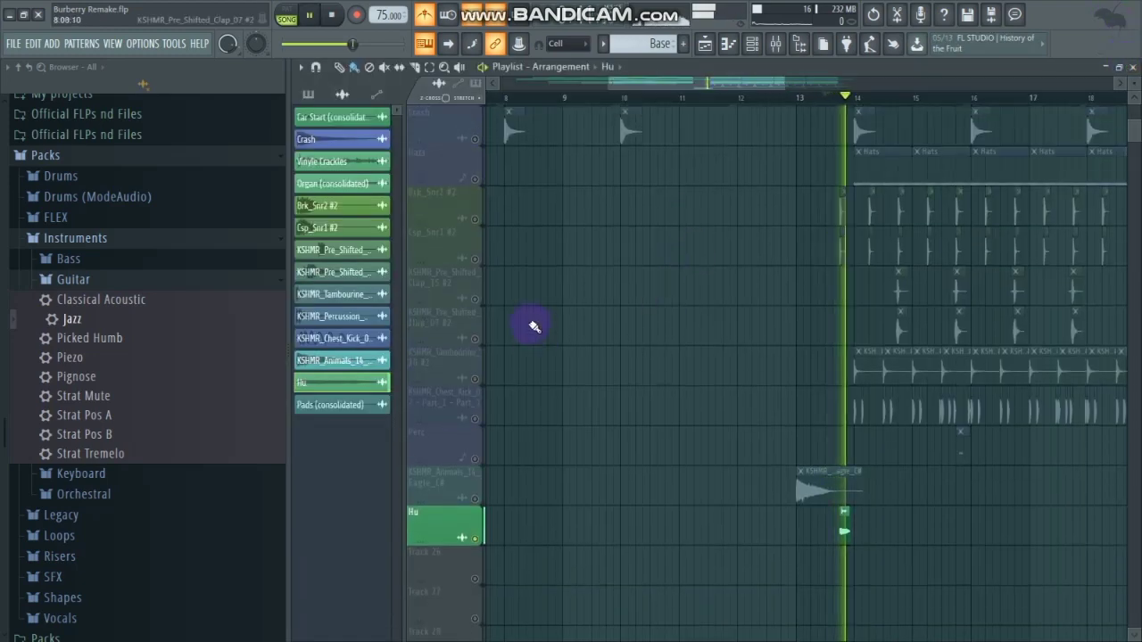
scroll(526, 324, up, 9)
key(space)
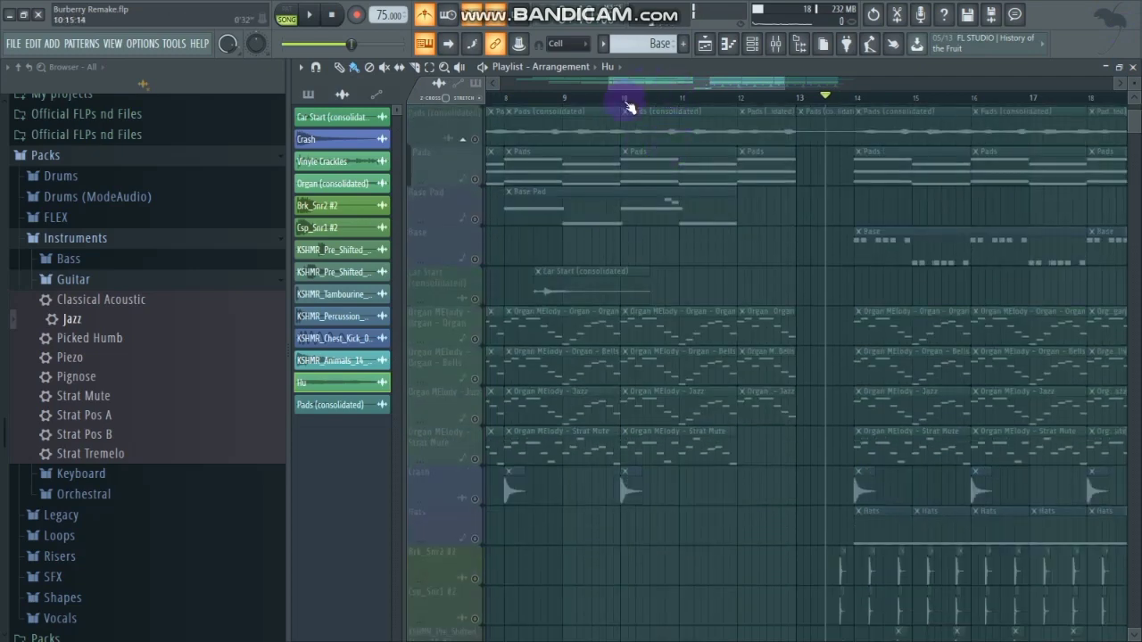
- Solo the Base Pad track, place the playhead just before bar 8, and open the Base Pad pattern in the piano roll
scroll(589, 151, left, 2)
scroll(500, 259, up, 4)
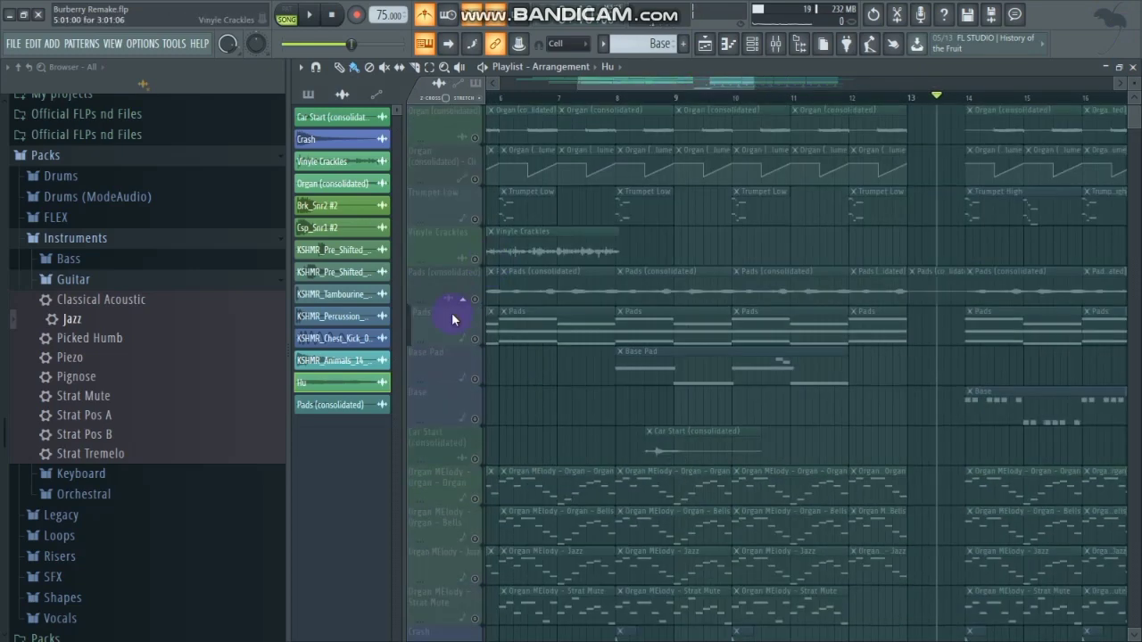
click(476, 380)
click(612, 97)
double_click(656, 358)
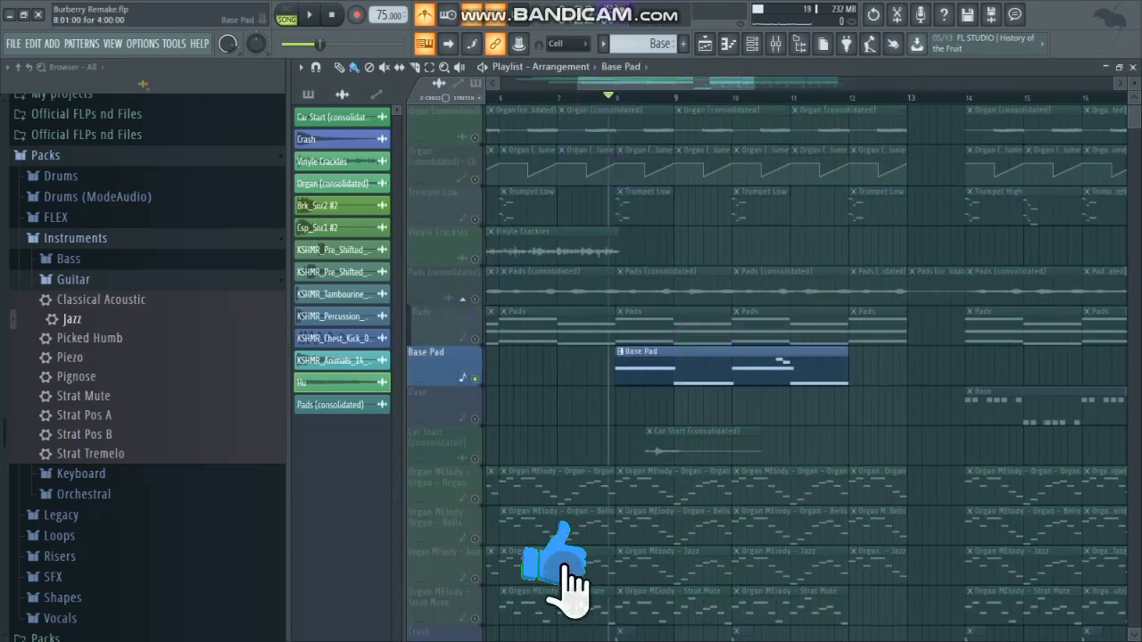
- Open the channel rack and view the list of plugins available for a new channel without adding any
click(753, 46)
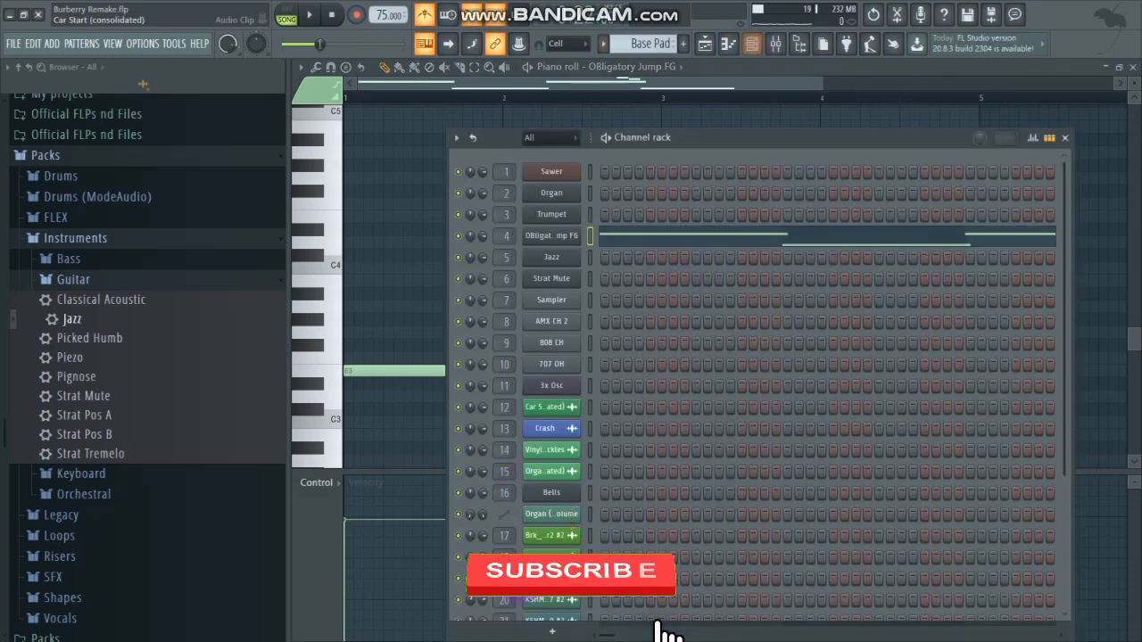
scroll(571, 535, down, 3)
click(538, 634)
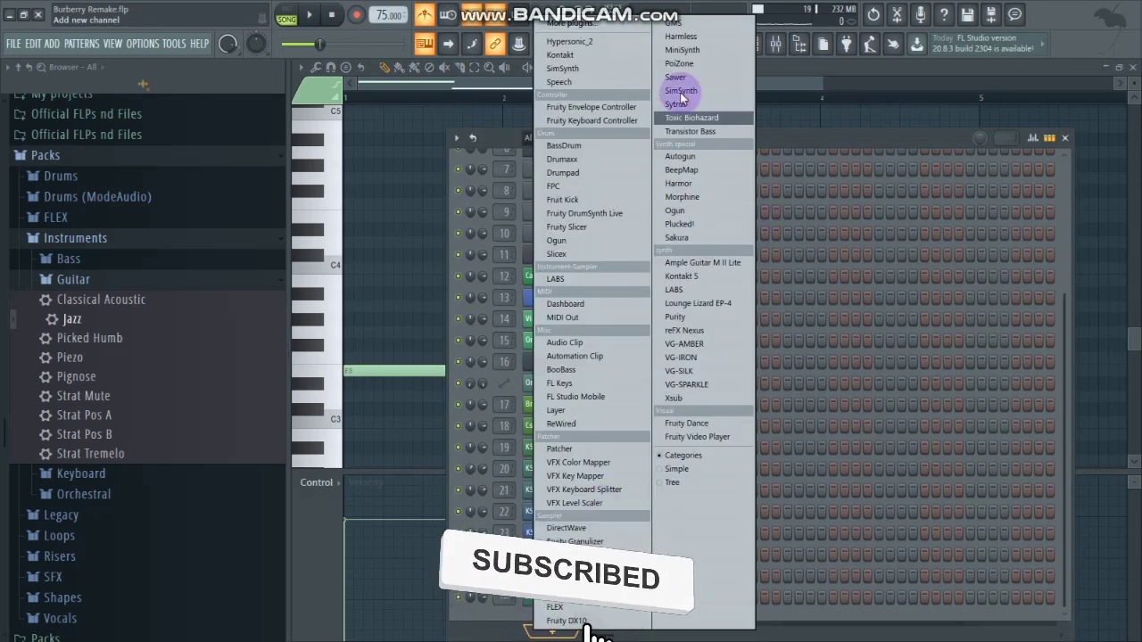
click(896, 135)
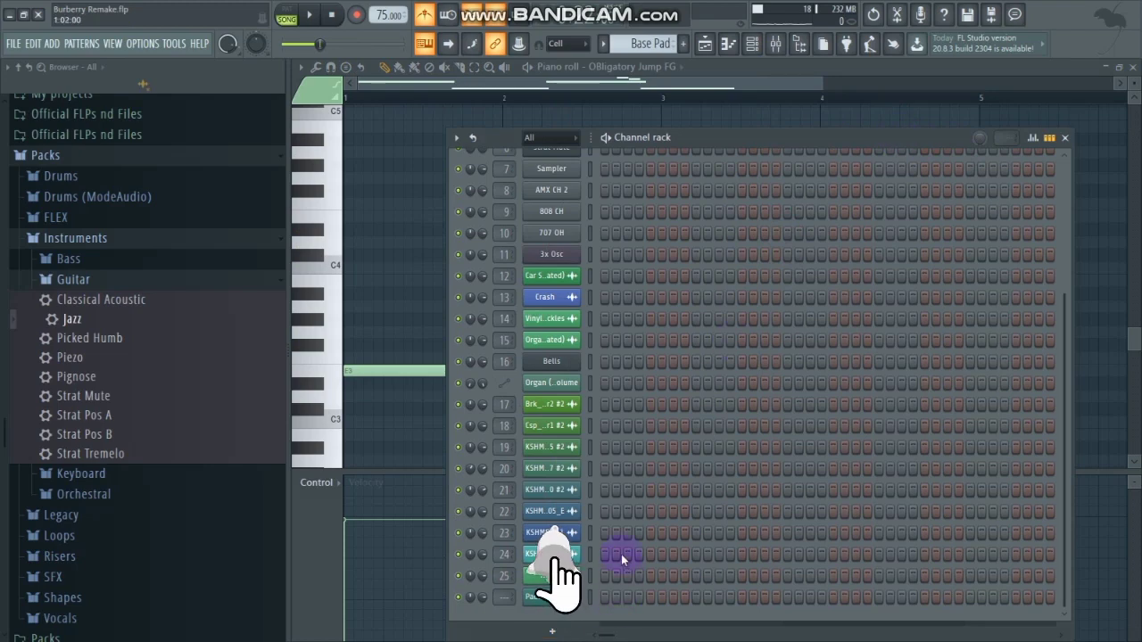
- View the OBligatory Jump FG channel's preset list and plugin editor, and close them along with the channel rack
scroll(619, 554, up, 3)
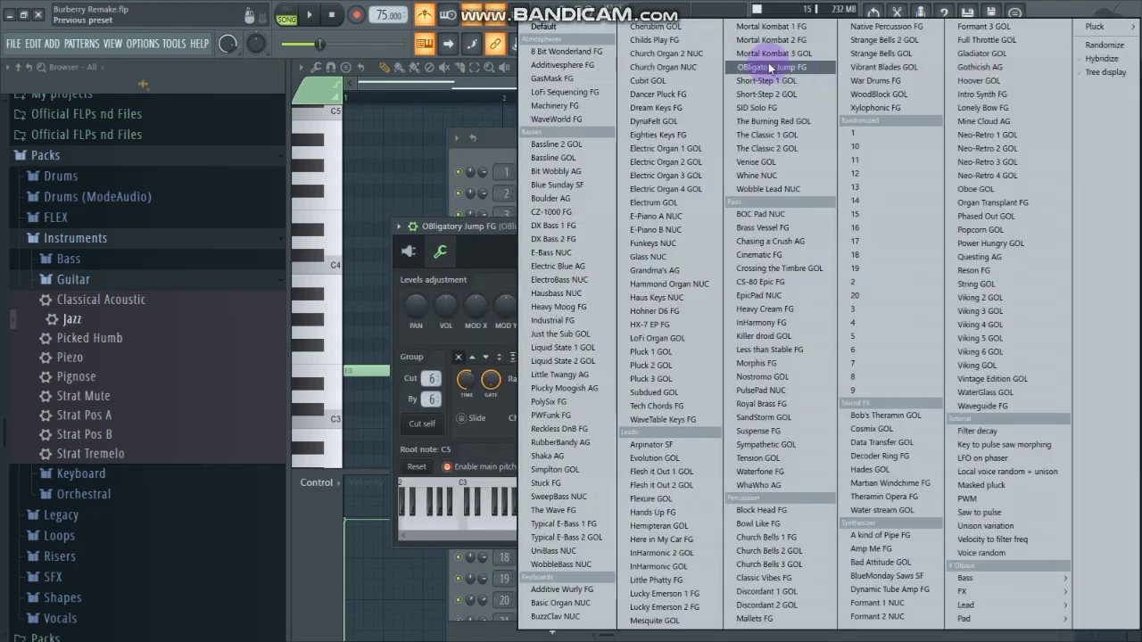
click(492, 141)
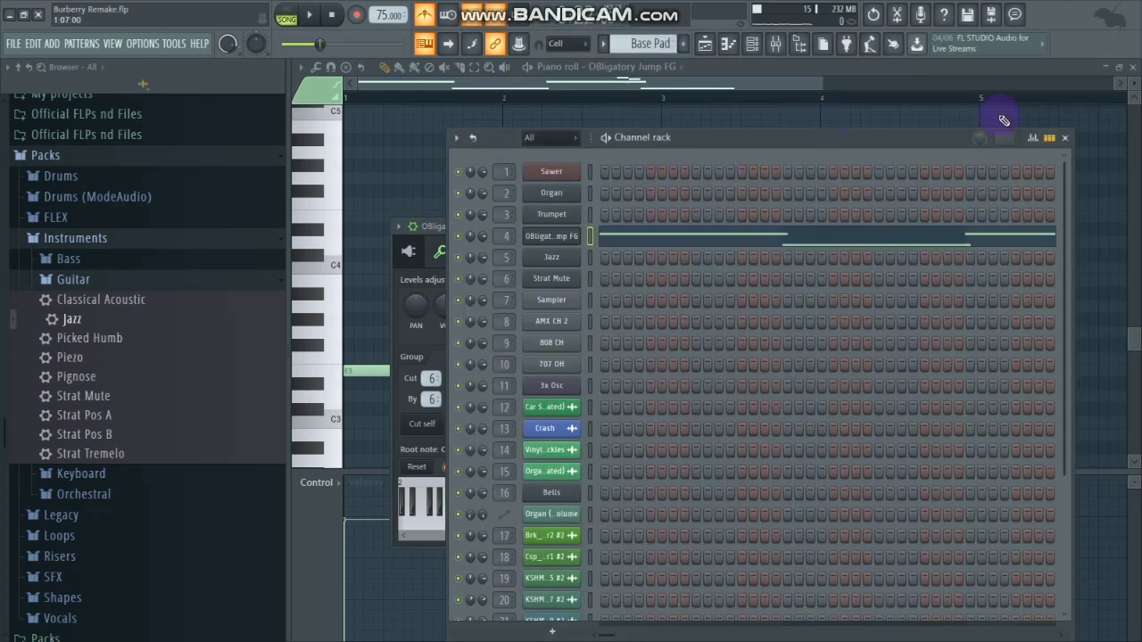
click(1066, 138)
click(408, 251)
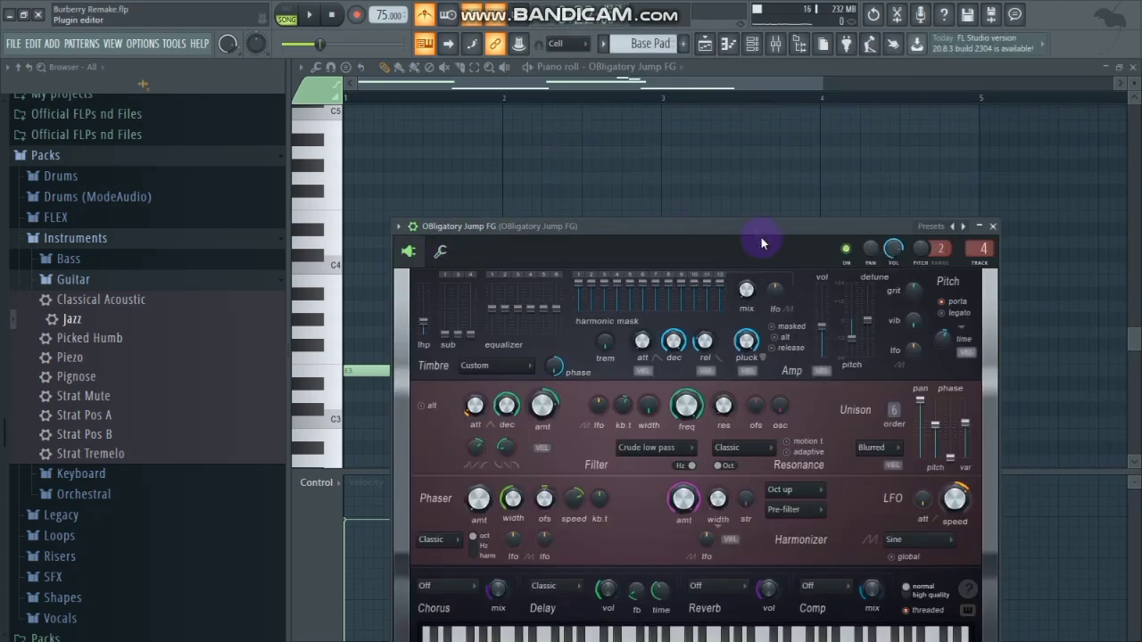
click(994, 227)
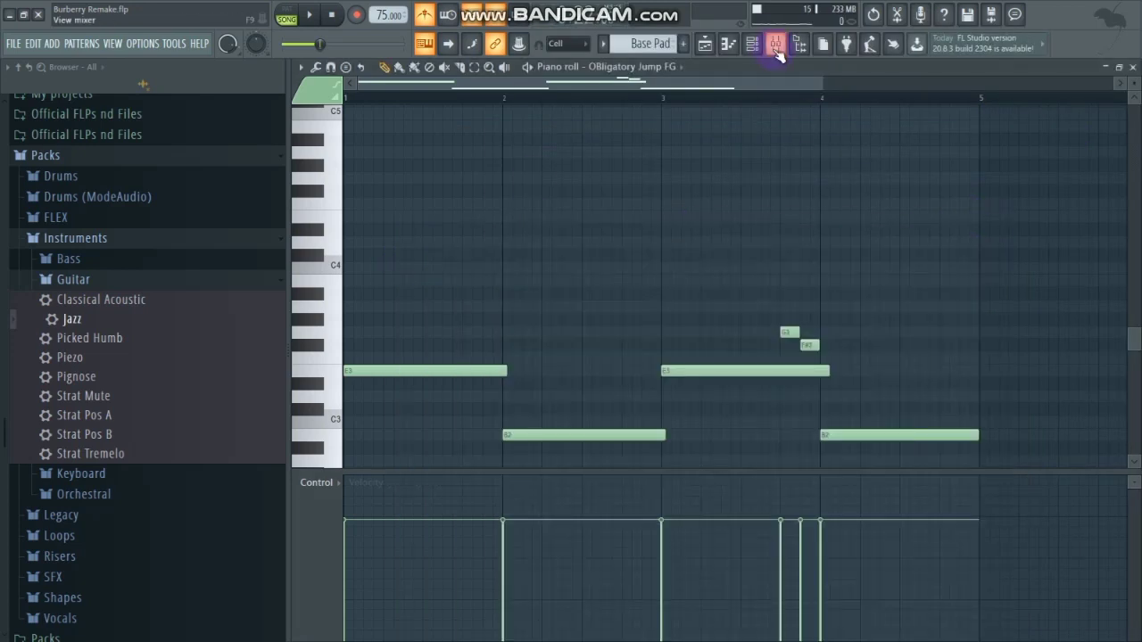
- Compare the OBligatory Jump FG mixer track with its high-shelf EQ level flat during playback, restore the cut to -18, and close the mixer
click(776, 48)
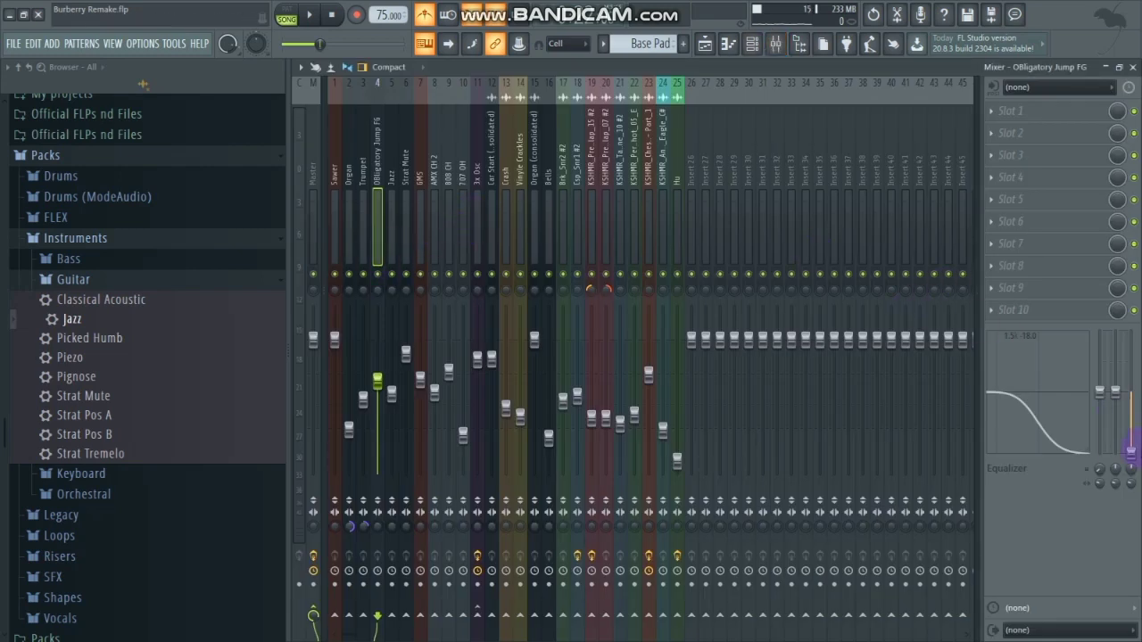
drag(1132, 451, 1131, 406)
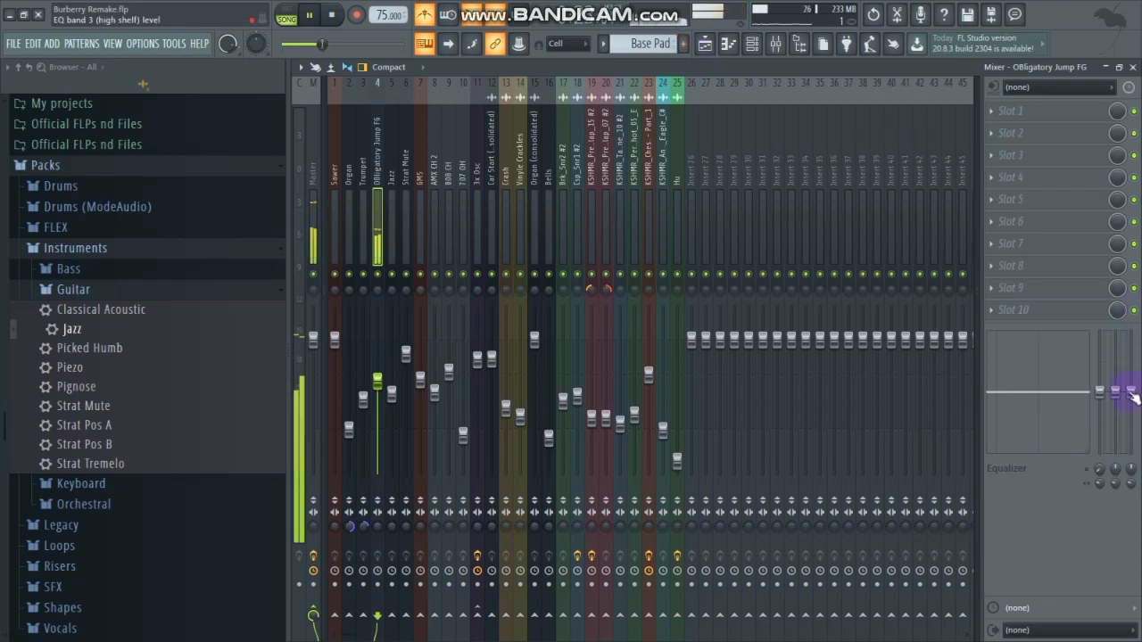
key(space)
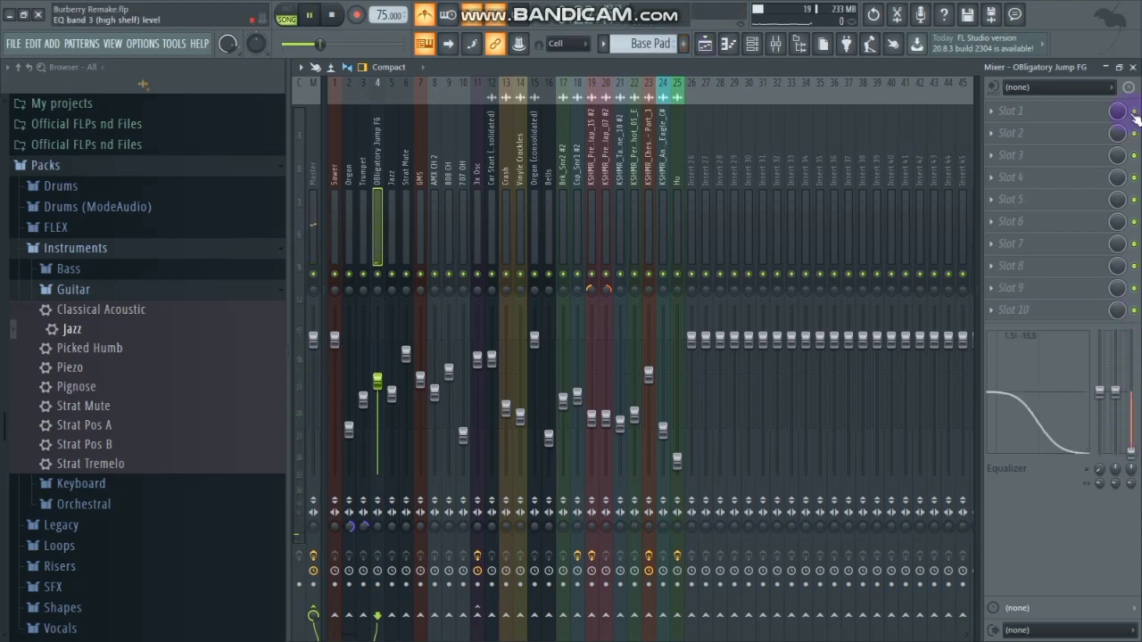
click(1134, 67)
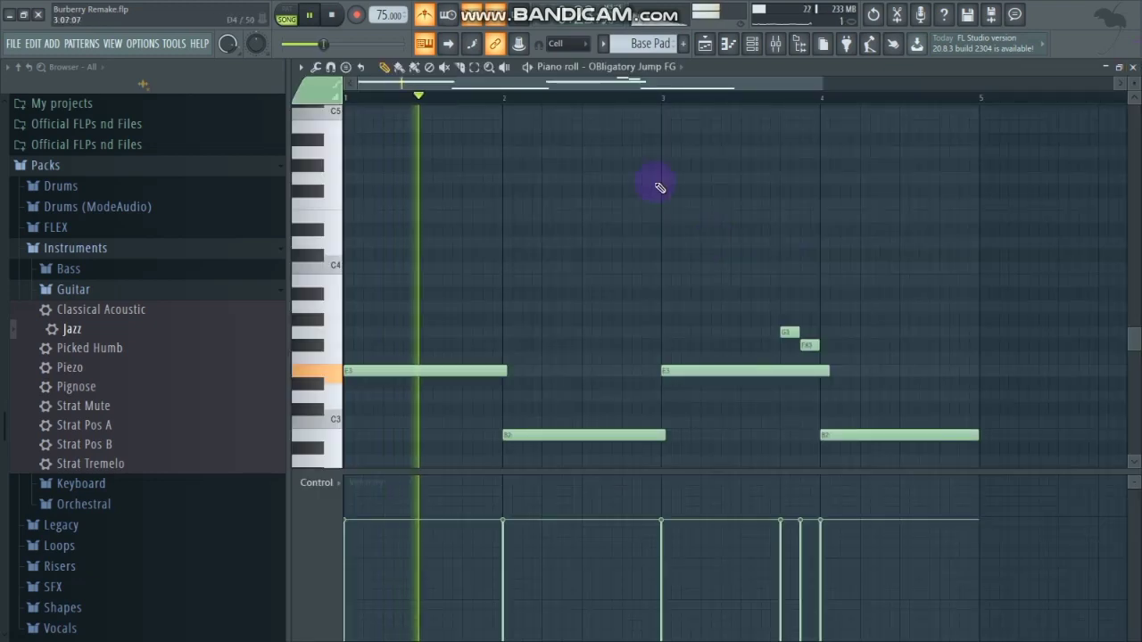
- Play all four bars of the Base Pad pattern in the piano roll, stop it, and return to the playlist
scroll(642, 183, down, 1)
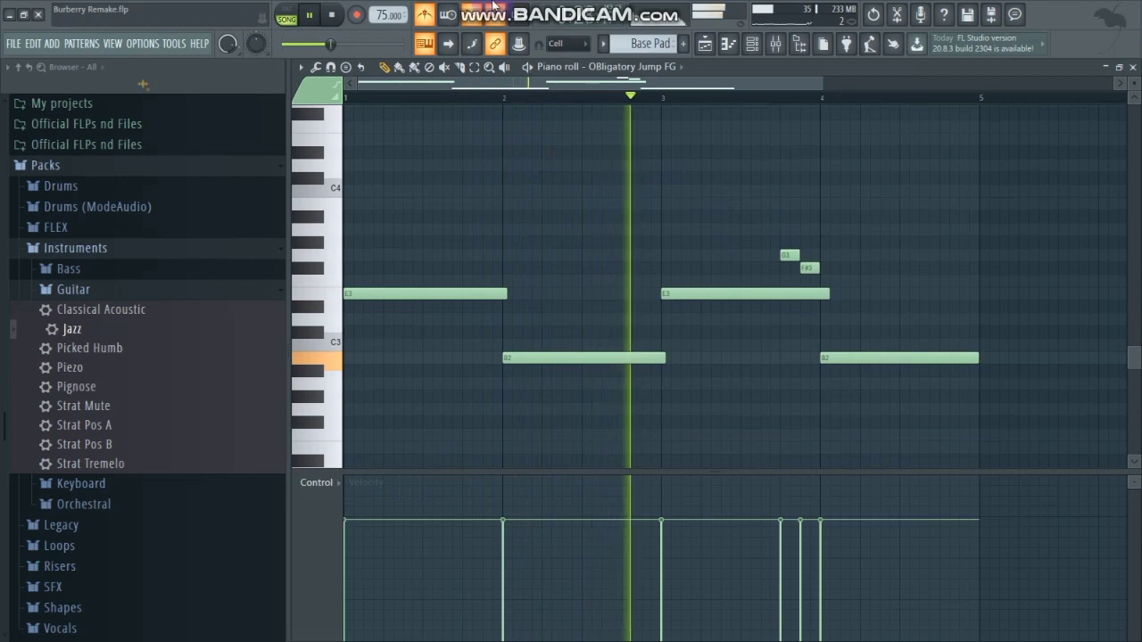
mouse_move(491, 6)
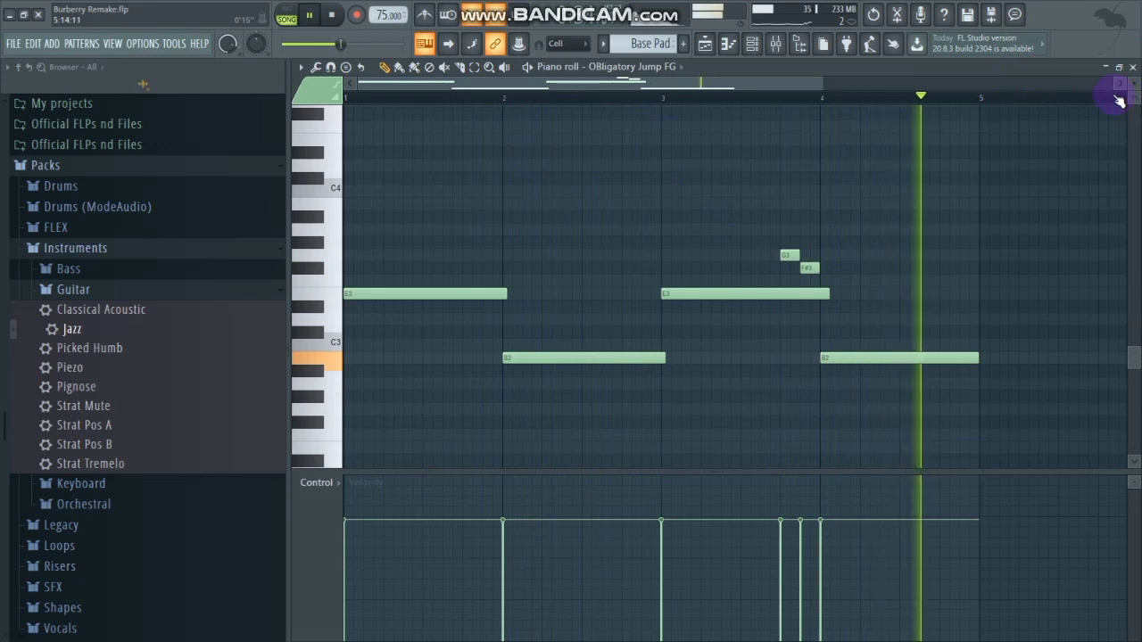
key(space)
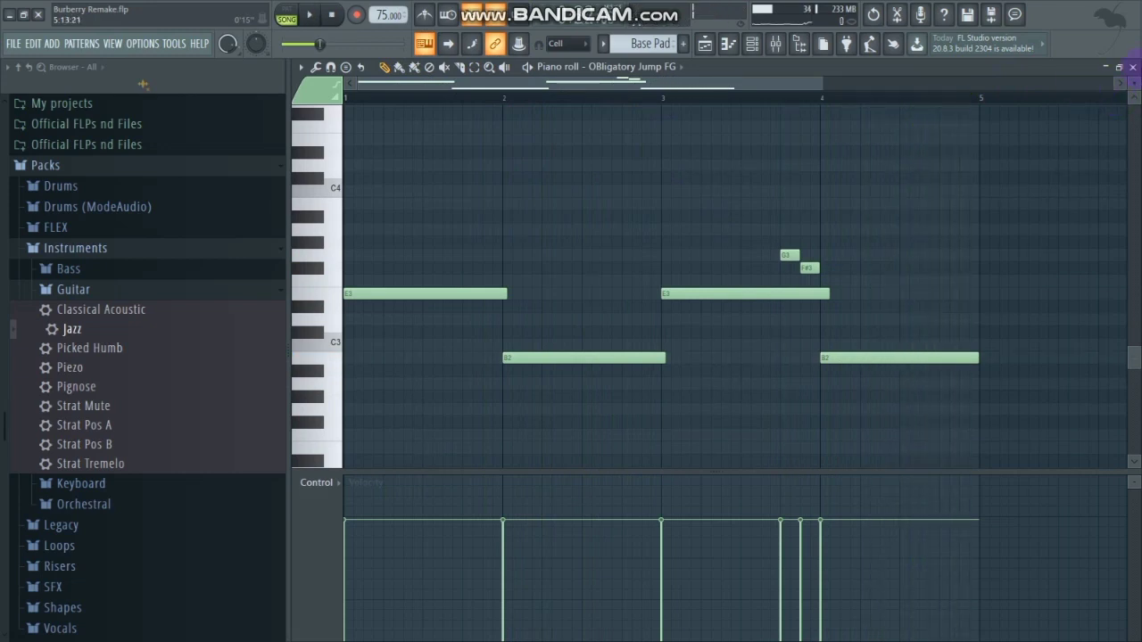
click(1135, 67)
scroll(558, 336, up, 1)
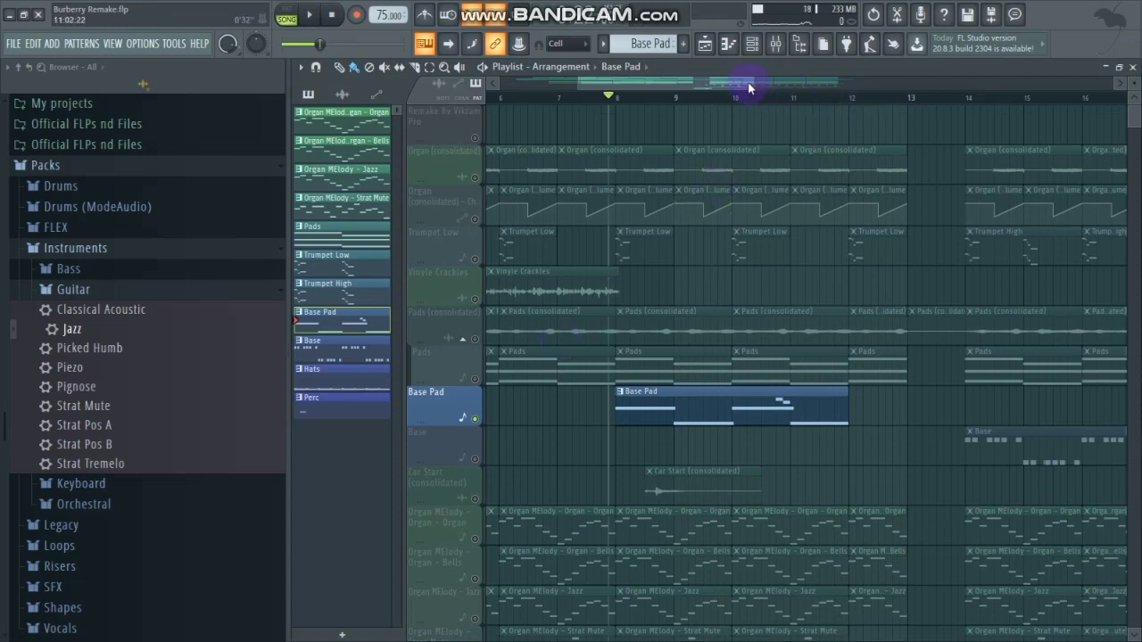
drag(759, 83, 754, 84)
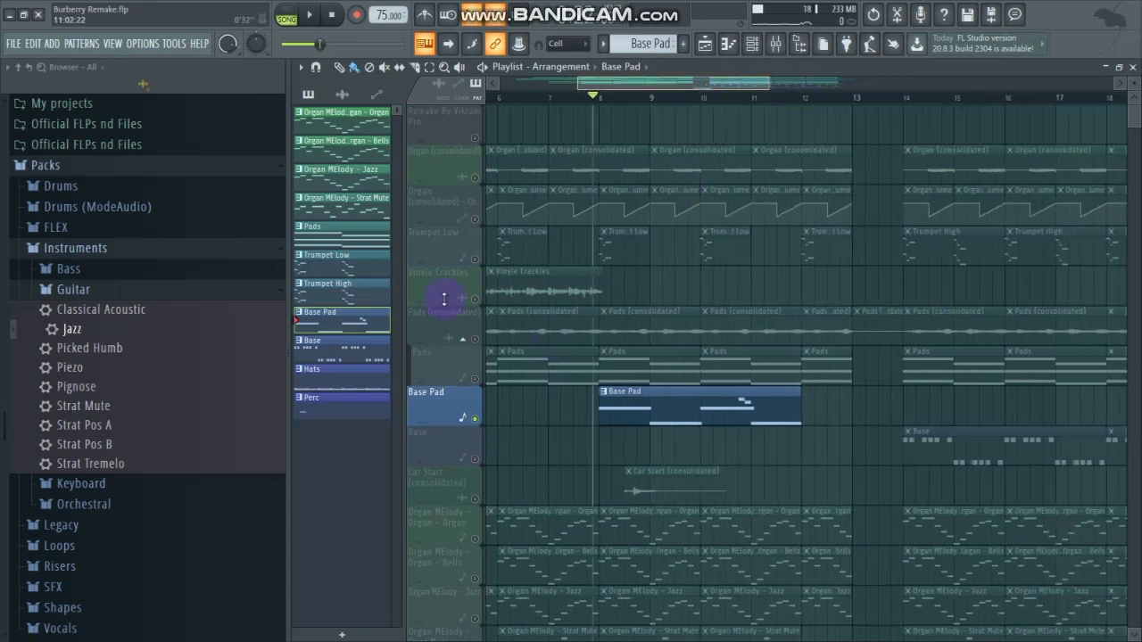
- Solo the Trumpet Low track and play the opening notes of its pattern in the piano roll
right_click(476, 259)
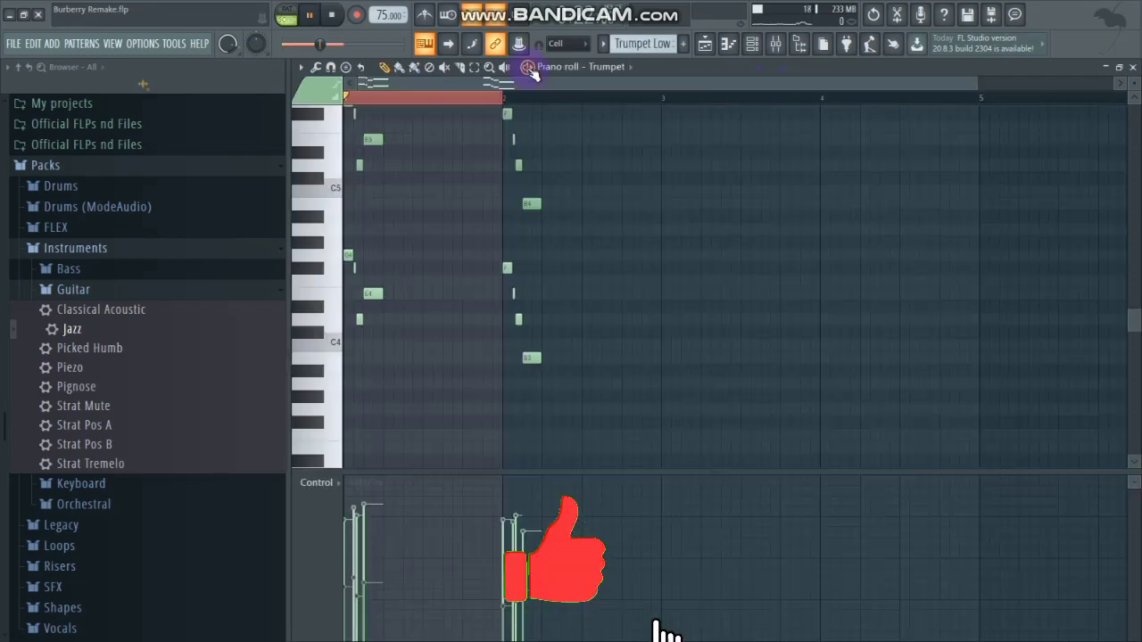
key(space)
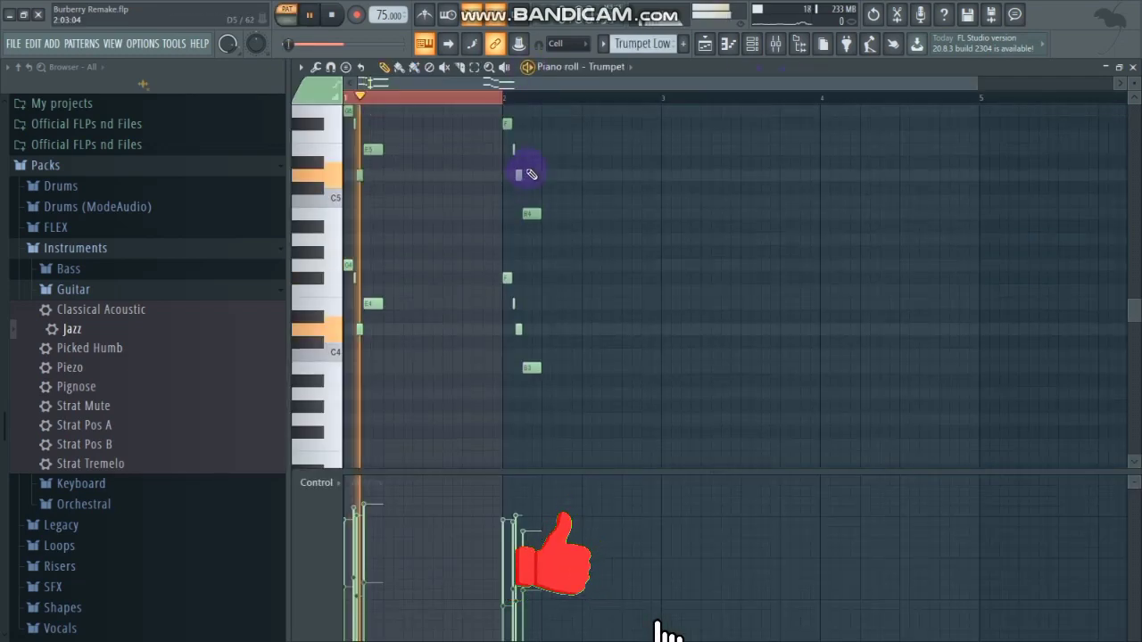
key(space)
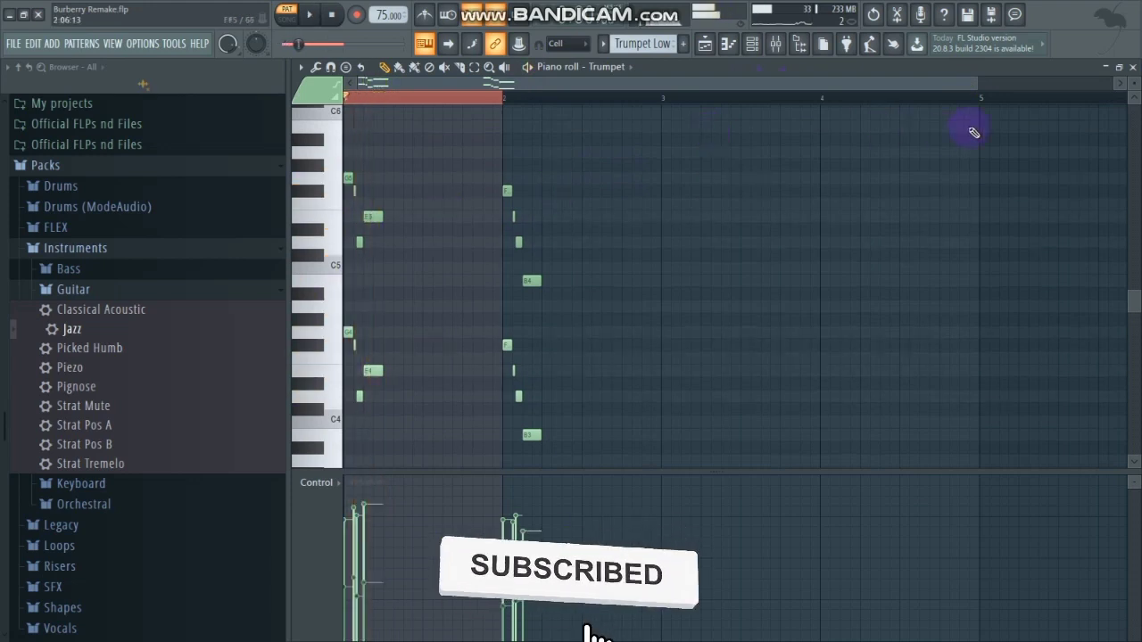
- Audition the first and second bars of the Trumpet Low pattern separately, and close the piano roll
drag(978, 84, 628, 87)
drag(585, 122, 224, 299)
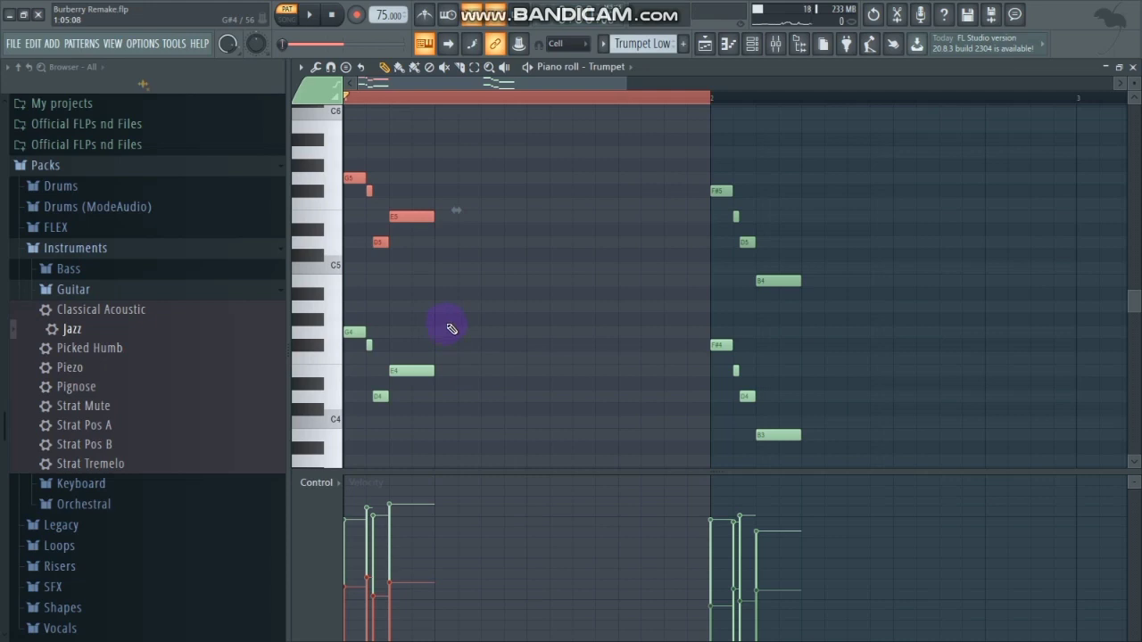
key(space)
click(708, 98)
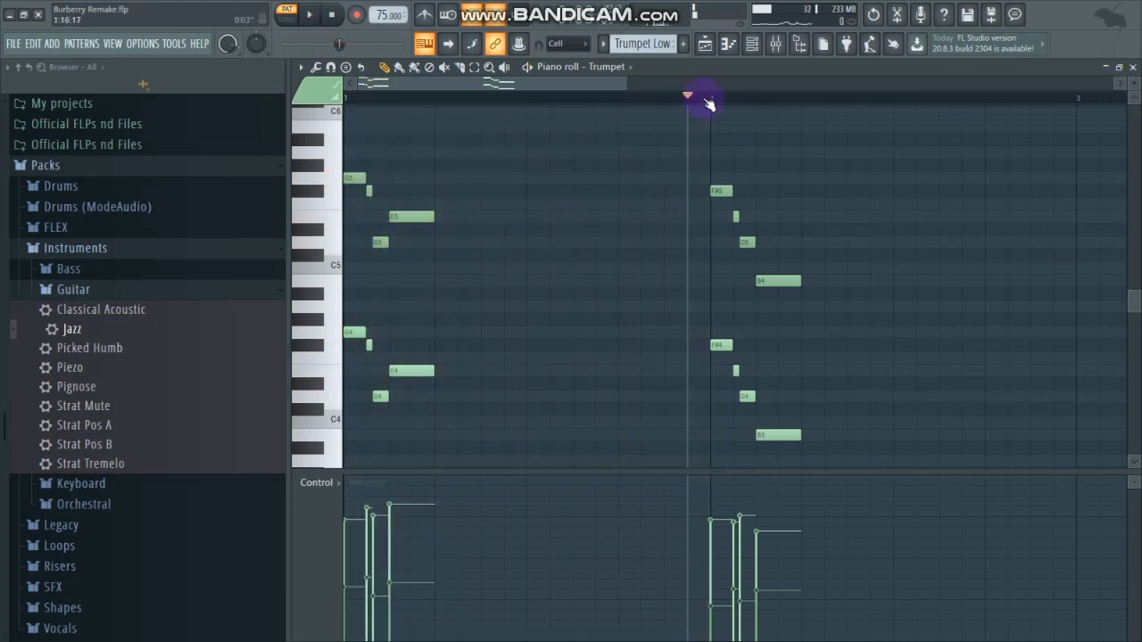
key(space)
key(space)
click(1133, 67)
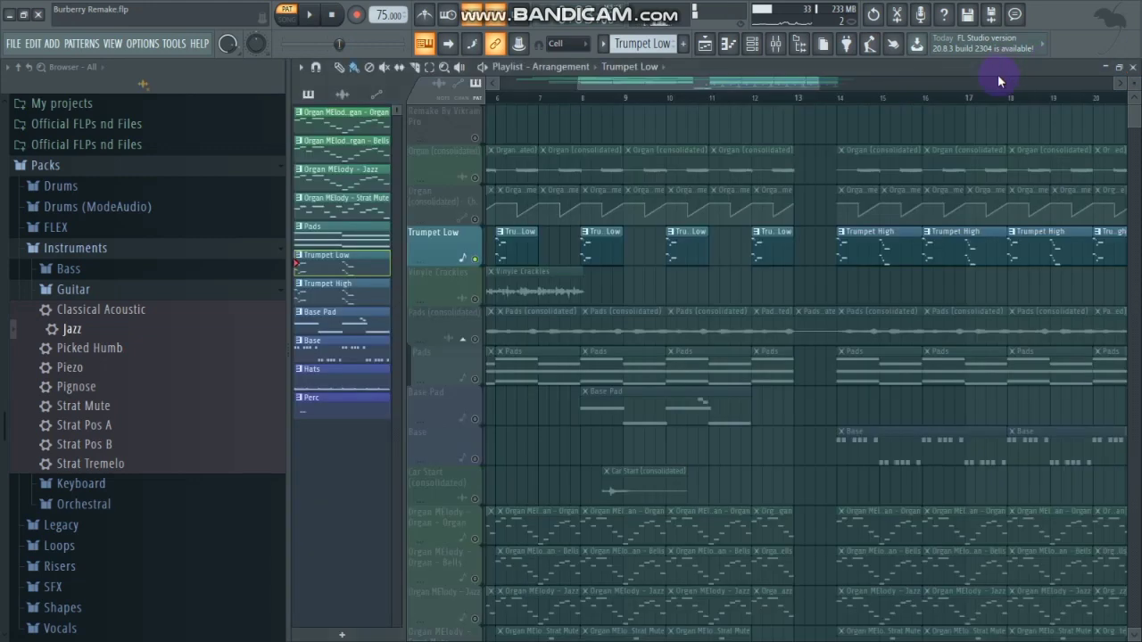
- Examine the clip layout of the whole playlist, from the organ tracks down to the drum and effect tracks
drag(821, 81, 1057, 80)
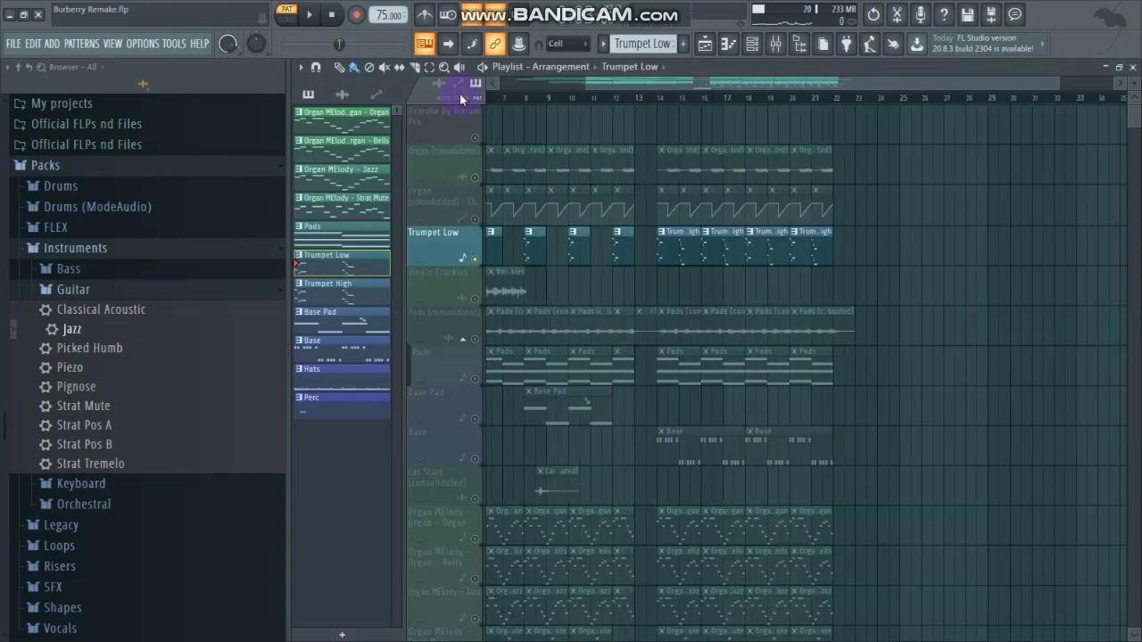
drag(625, 83, 460, 92)
drag(1135, 84, 1135, 85)
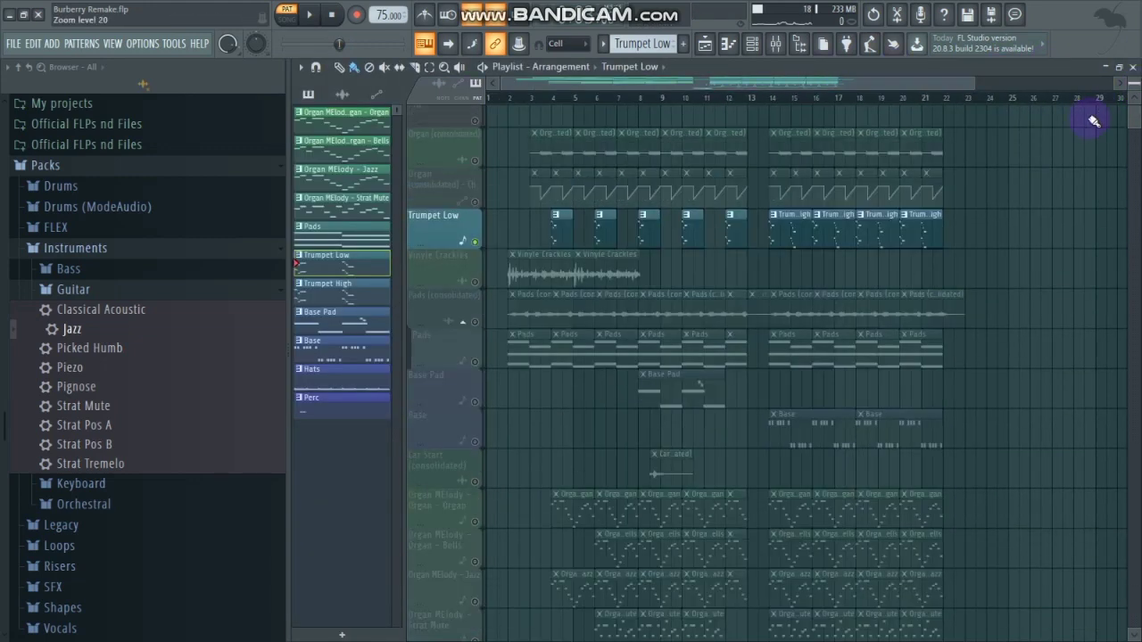
scroll(950, 223, down, 10)
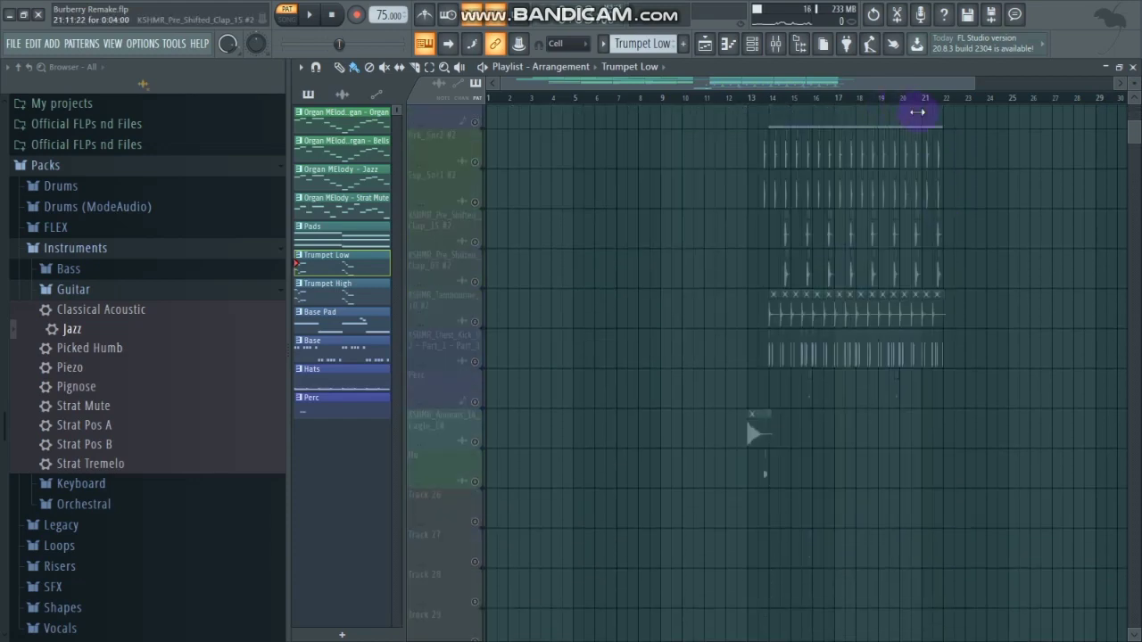
drag(979, 84, 737, 180)
scroll(736, 179, up, 10)
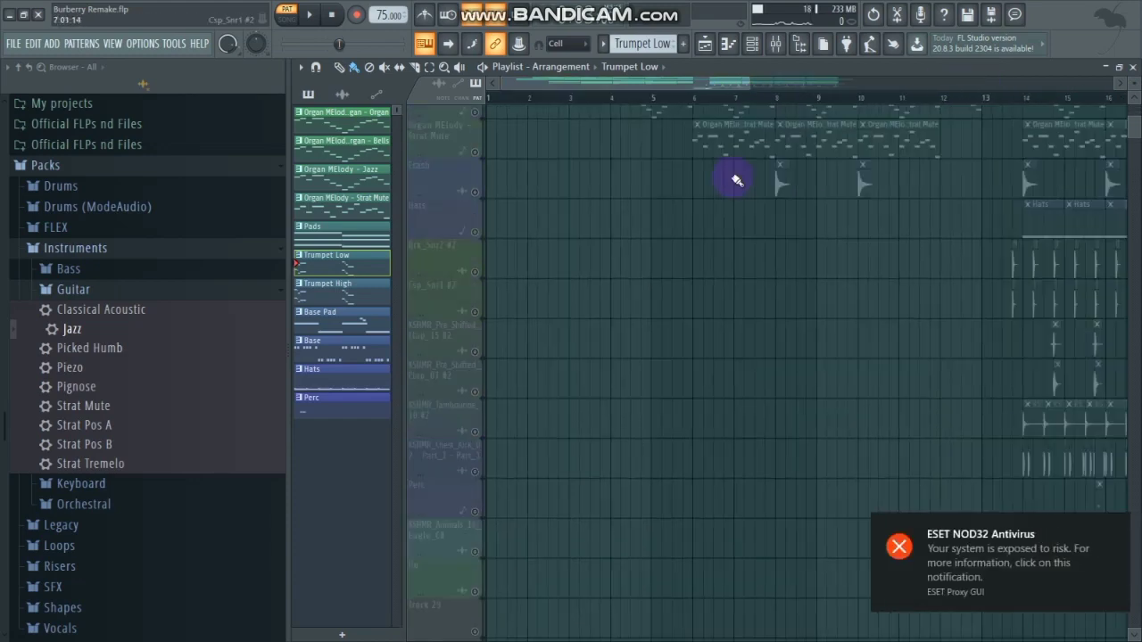
drag(1136, 82, 1135, 75)
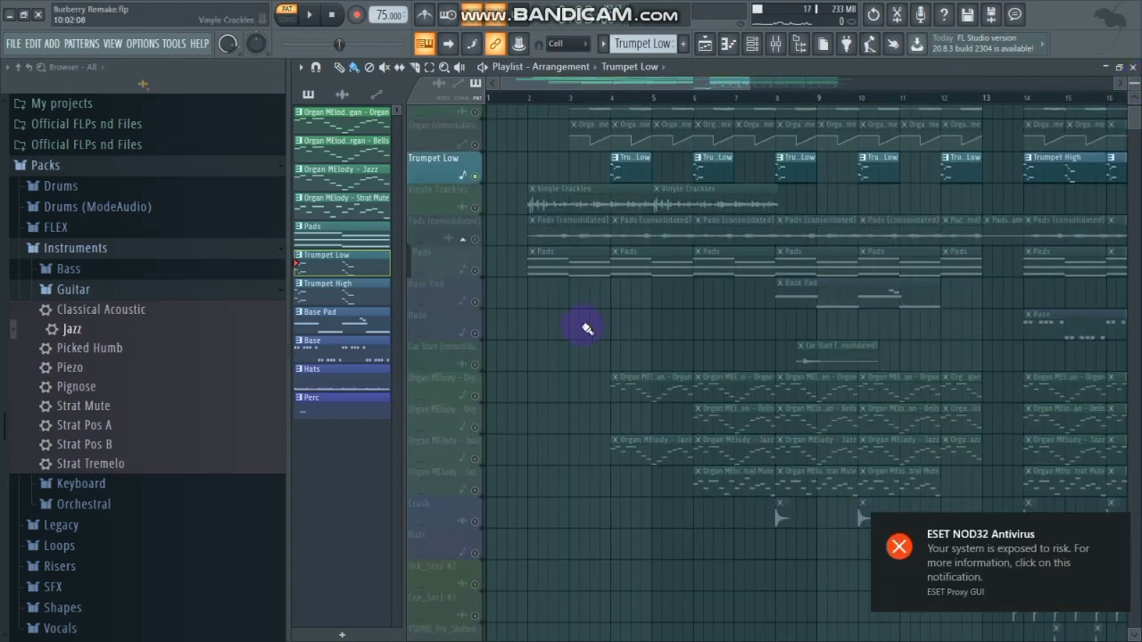
scroll(571, 301, up, 2)
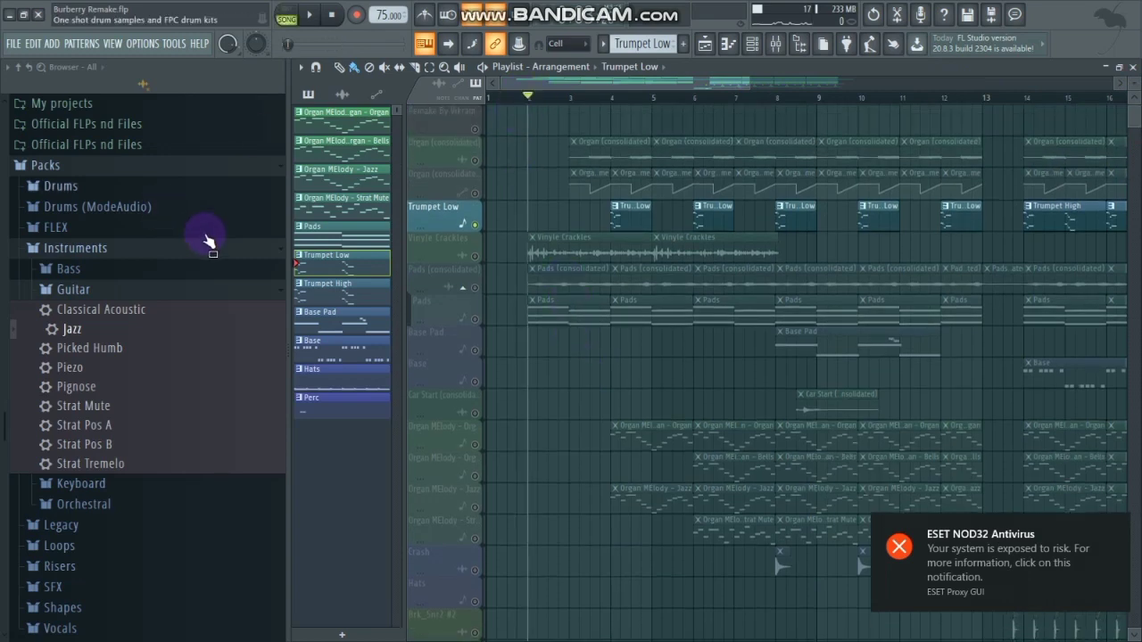
- Collapse the Instruments and Packs folders in the browser, and shrink the browser until the playlist fills the window
click(247, 247)
click(123, 168)
scroll(123, 220, up, 5)
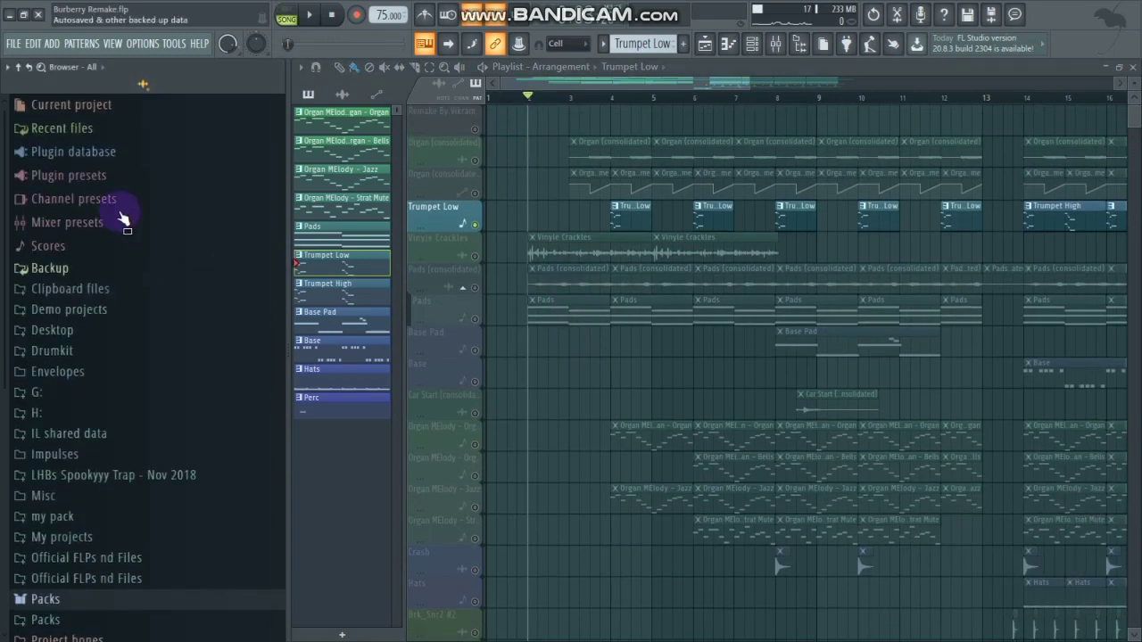
drag(288, 241, 3, 241)
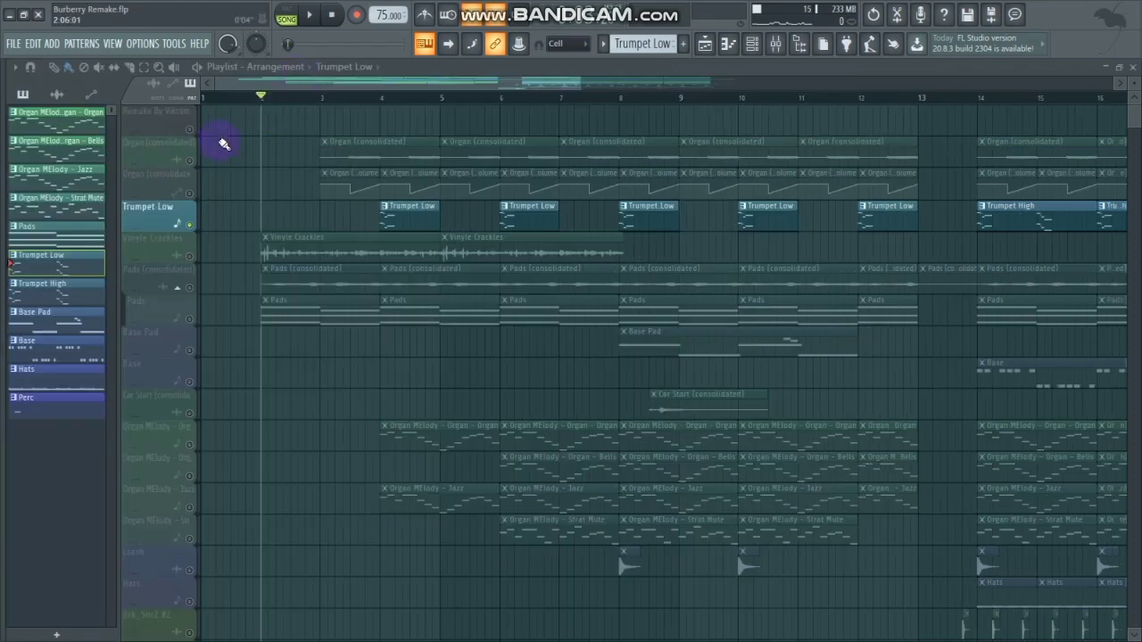
- Unsolo the playlist so that all tracks are active, and play the full arrangement from bar 2
right_click(196, 161)
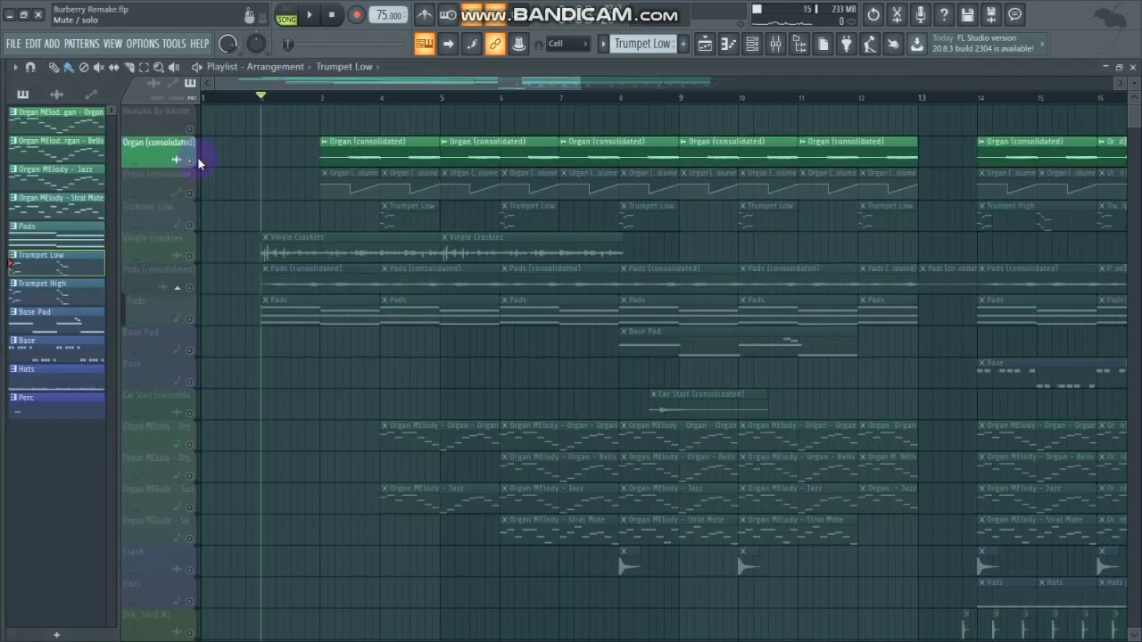
right_click(197, 162)
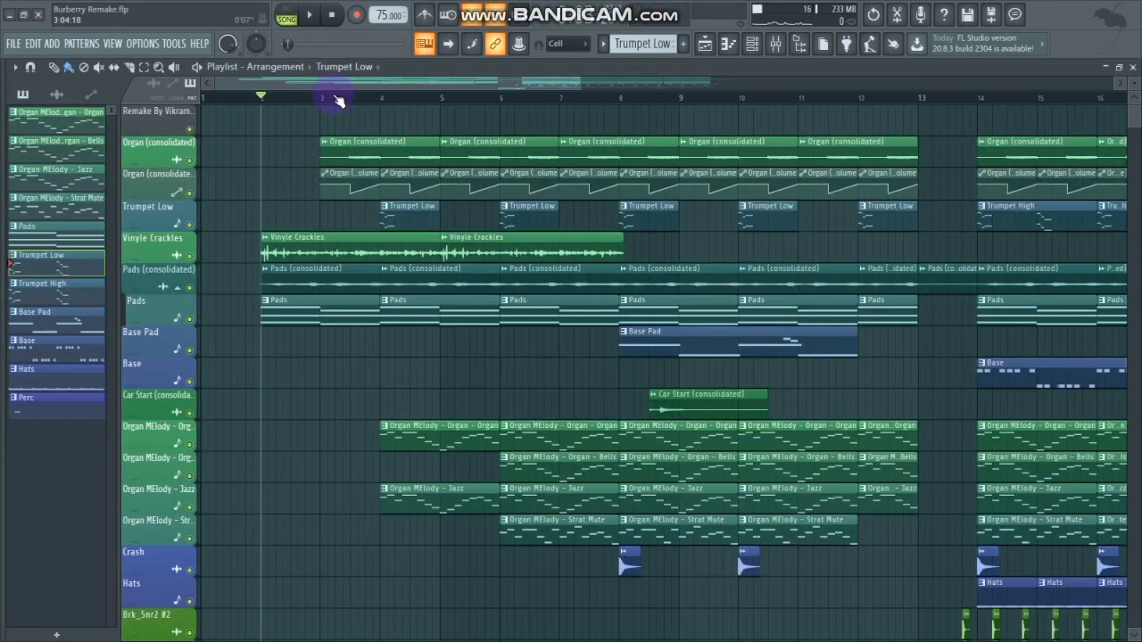
key(space)
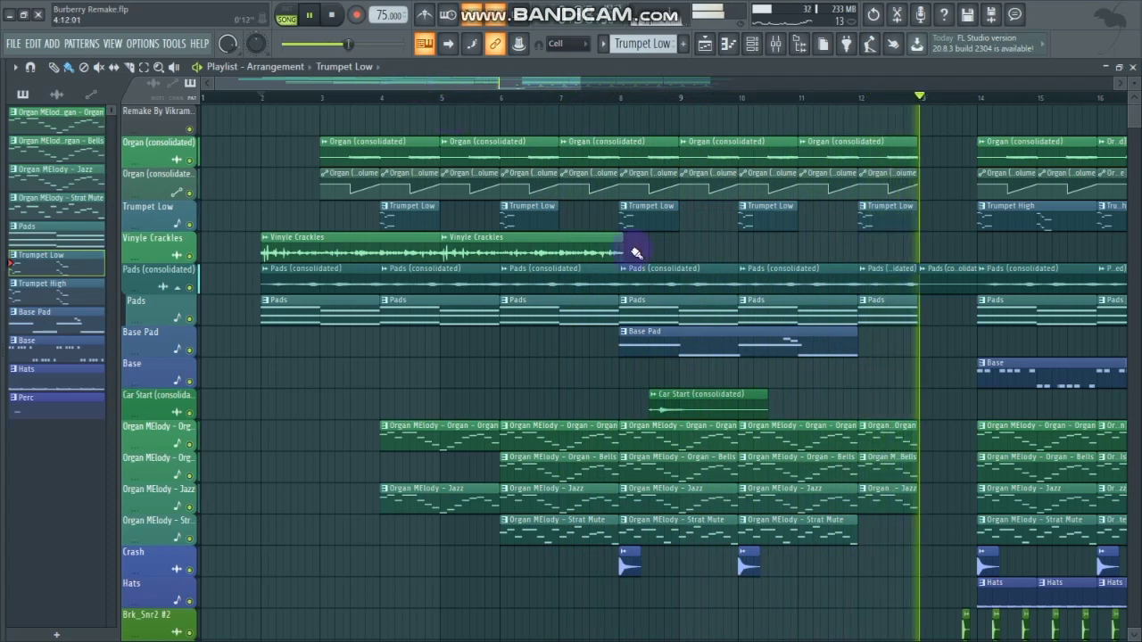
- Follow the melody, bass and drum tracks between bars 13 and 22 during playback, and stop the song
scroll(636, 253, down, 6)
scroll(636, 253, up, 3)
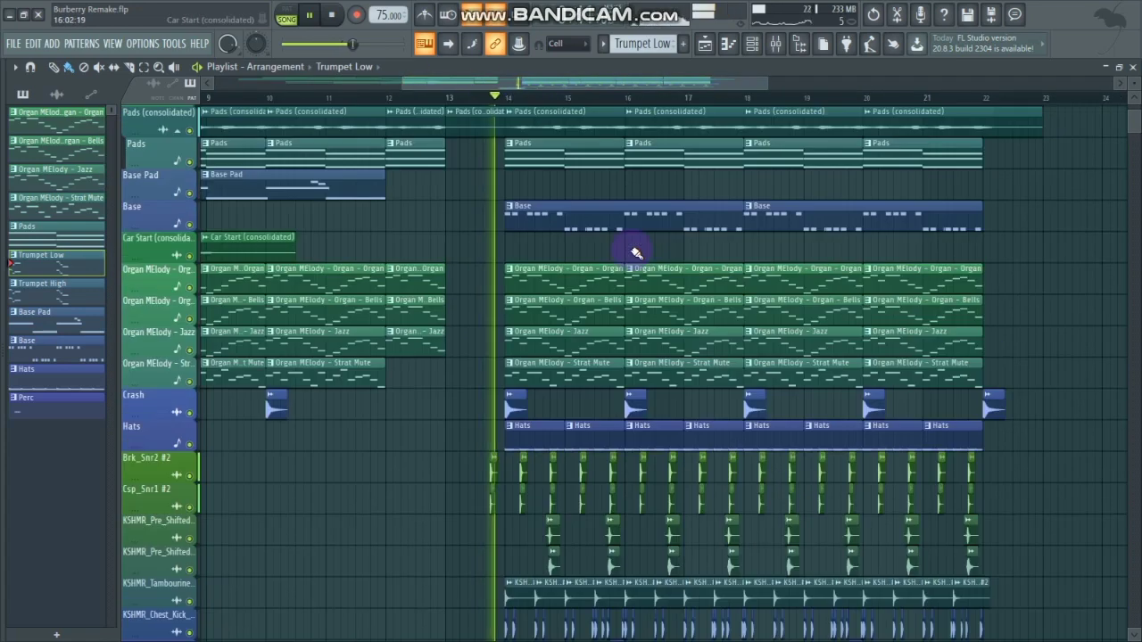
scroll(777, 134, up, 3)
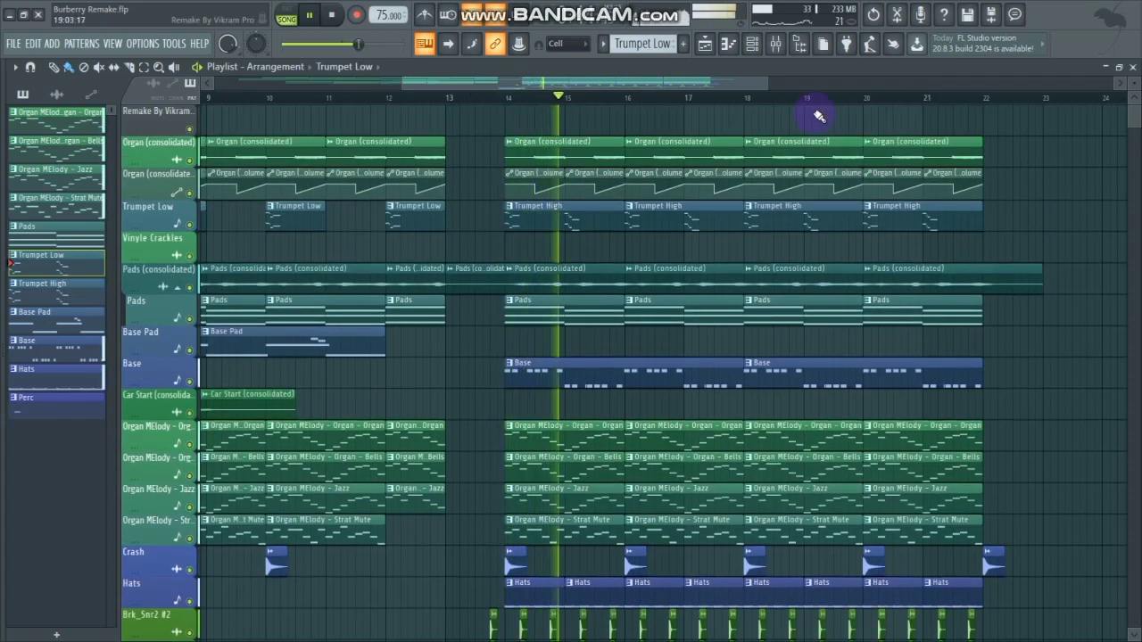
scroll(716, 325, down, 2)
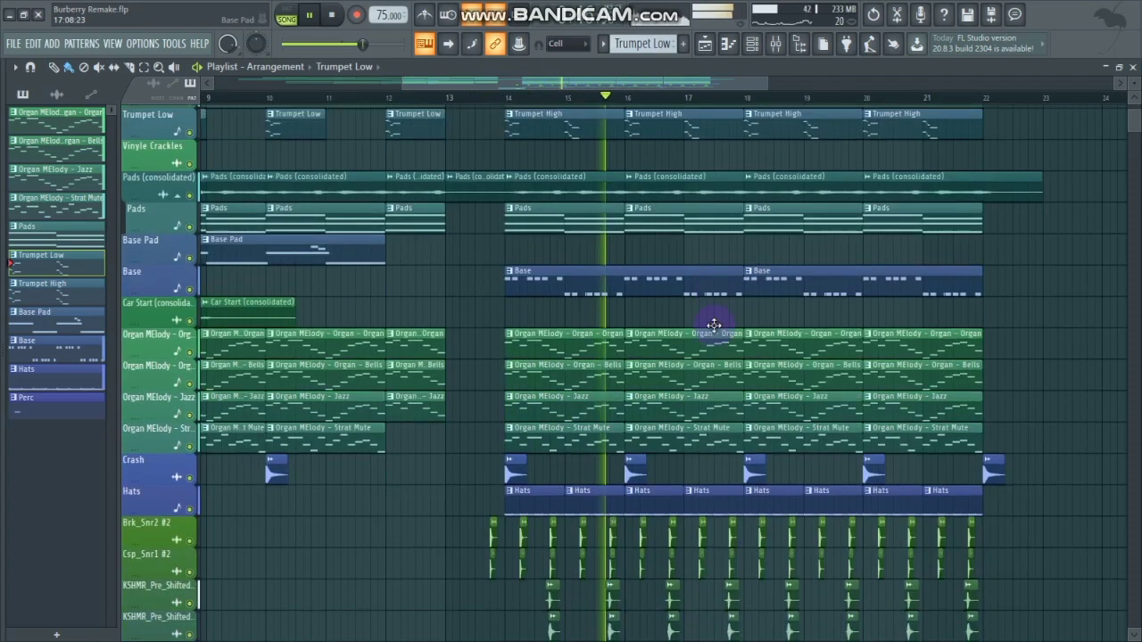
scroll(714, 326, down, 5)
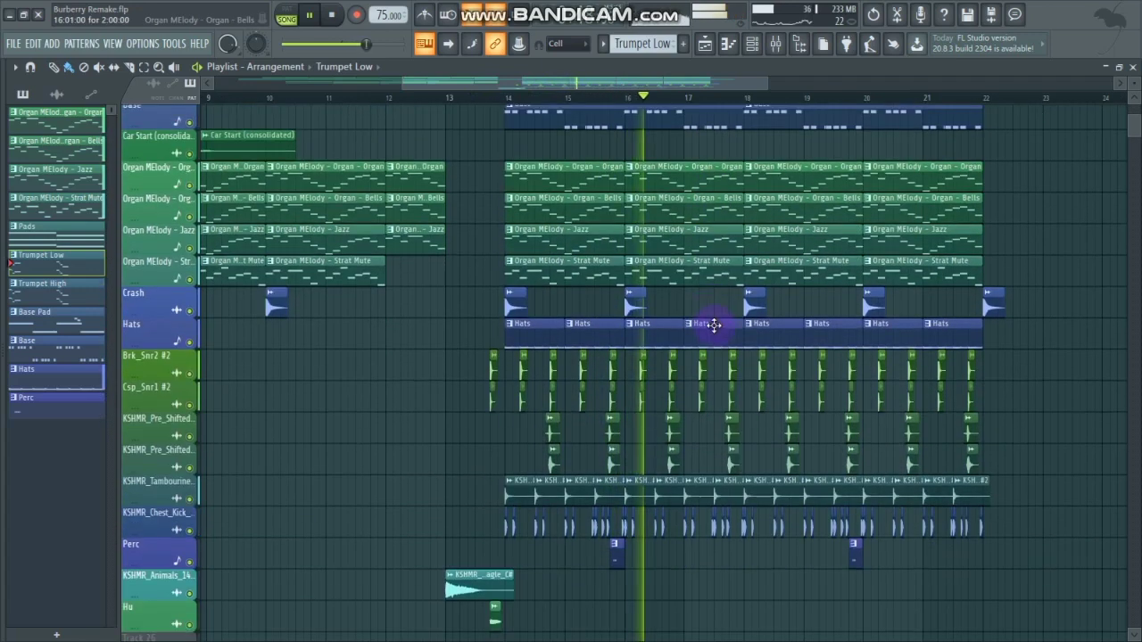
scroll(713, 326, up, 4)
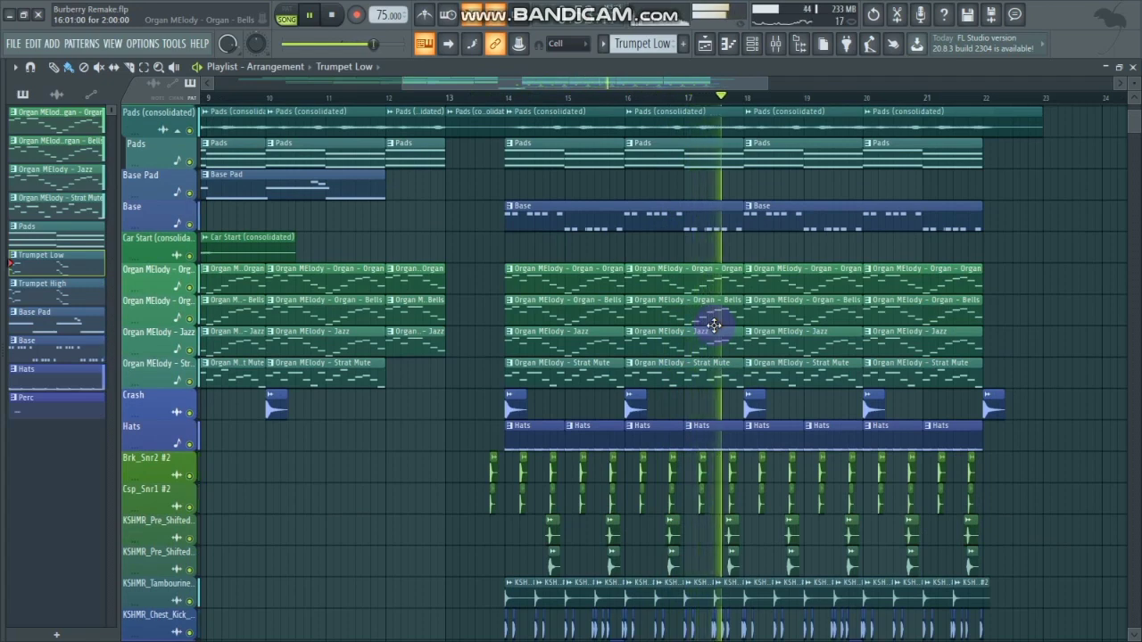
scroll(713, 326, down, 1)
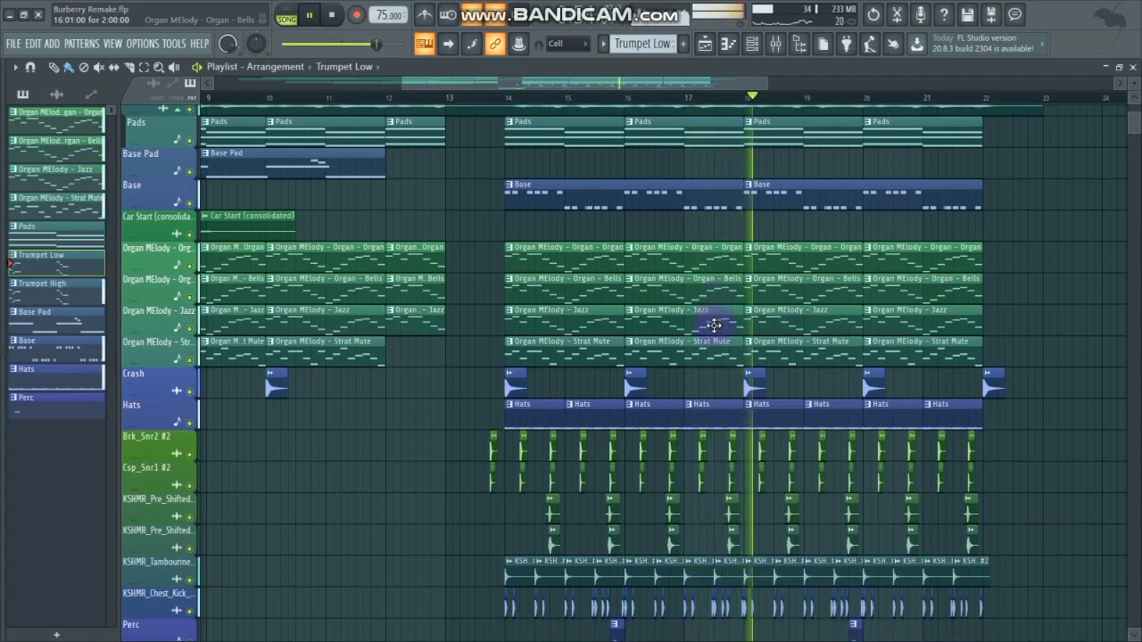
scroll(714, 325, down, 5)
scroll(717, 327, up, 1)
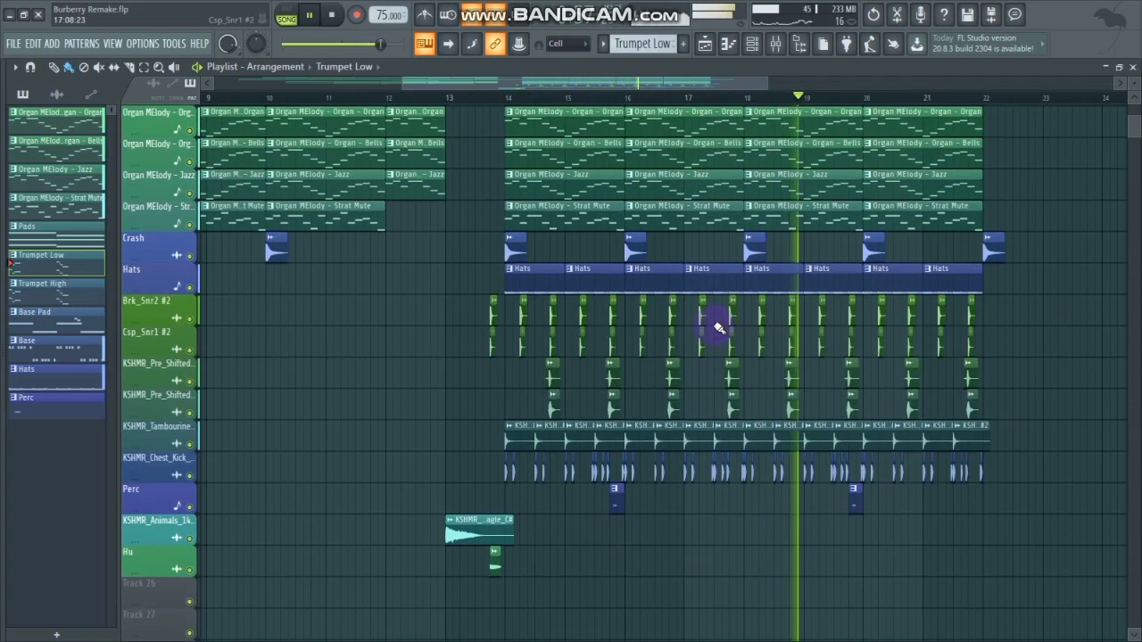
scroll(718, 327, up, 5)
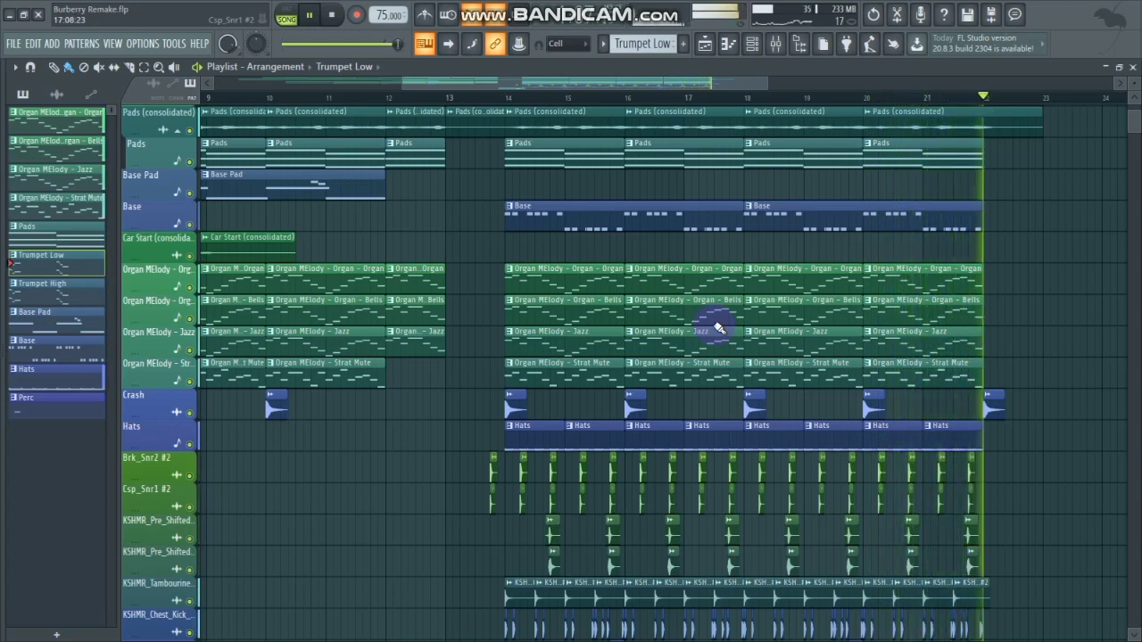
key(space)
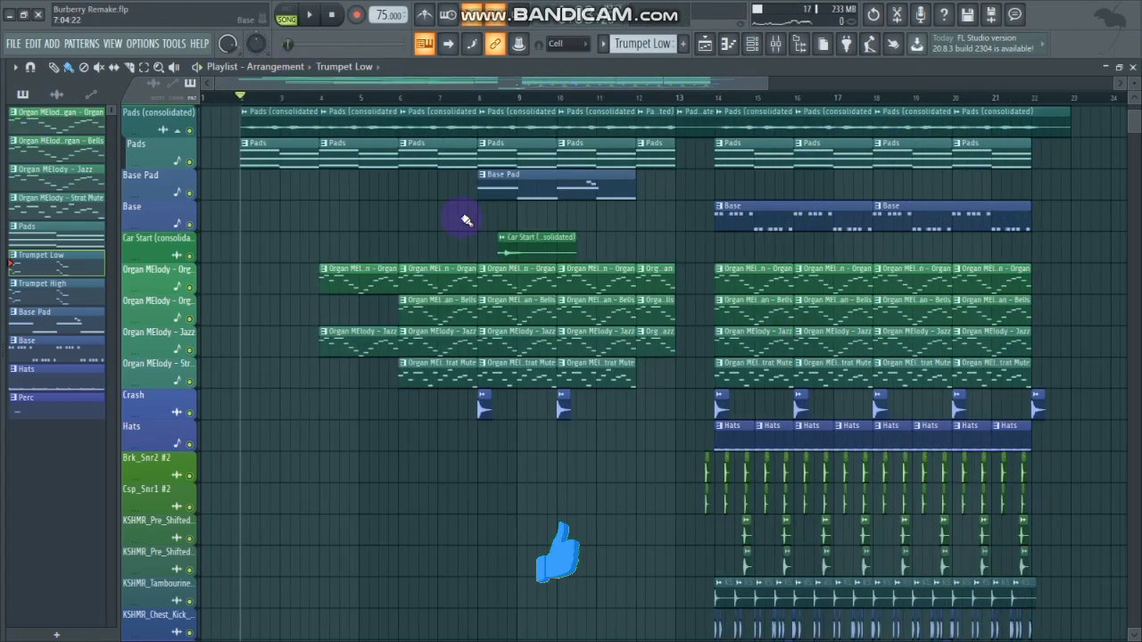
- Review the complete arrangement from the organ tracks down to the Hu track, with all bars in view
scroll(692, 241, up, 5)
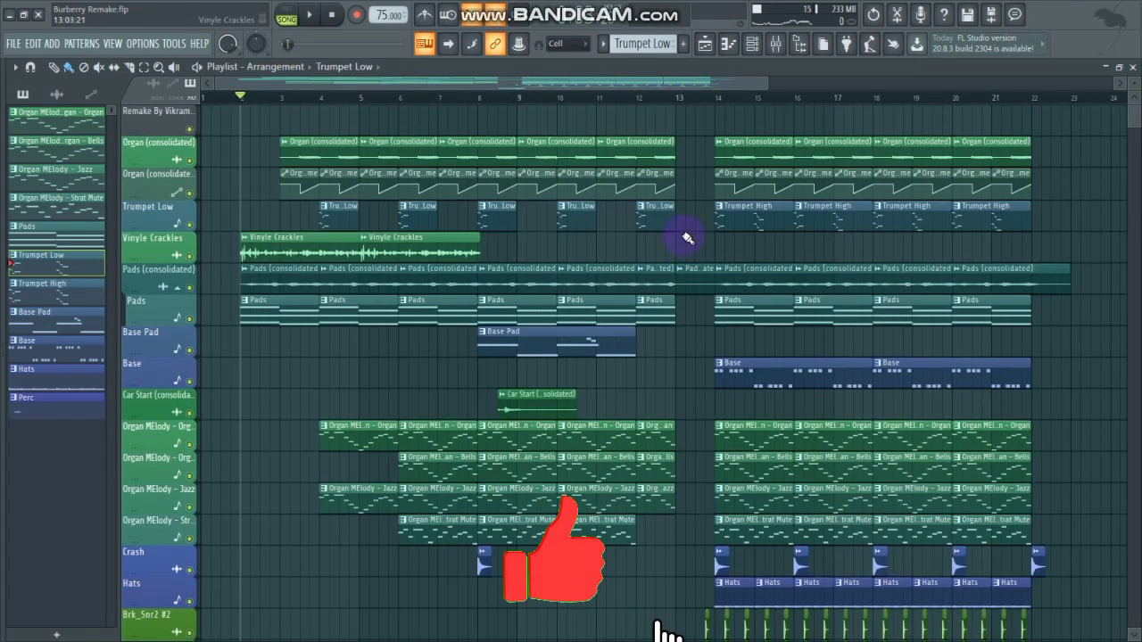
scroll(687, 237, down, 16)
scroll(682, 235, up, 6)
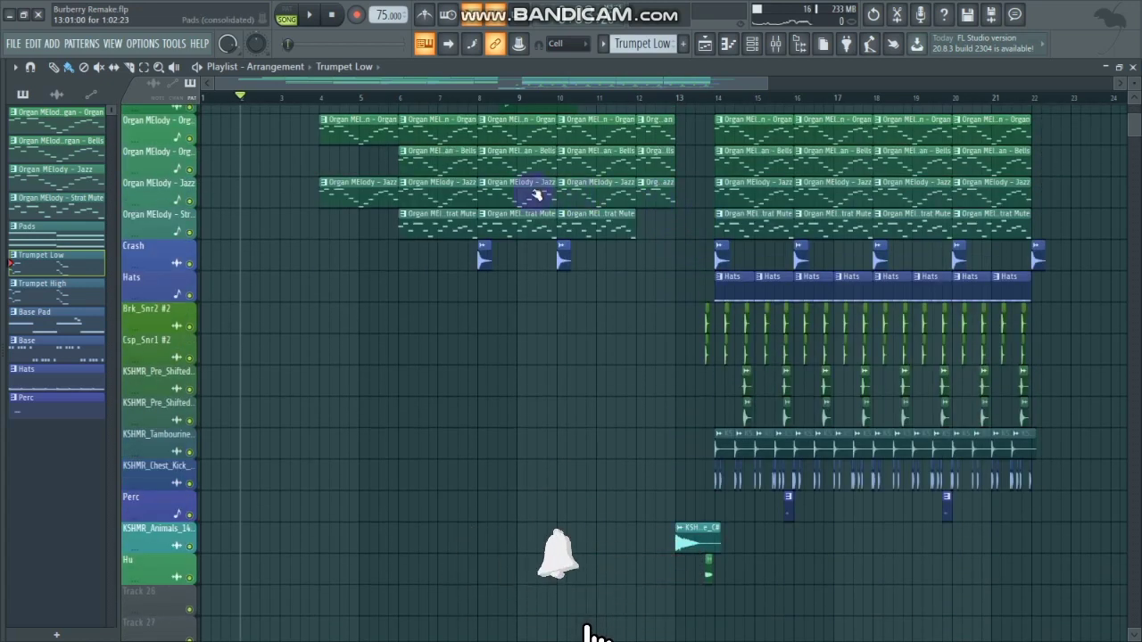
scroll(535, 191, up, 10)
drag(767, 84, 811, 113)
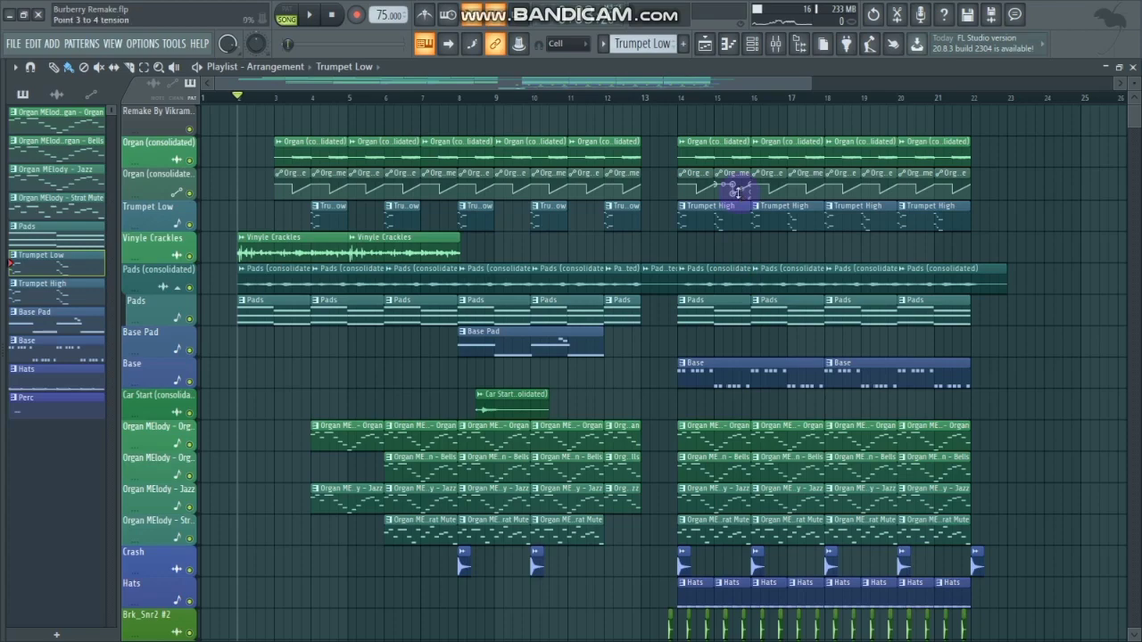
scroll(636, 218, down, 6)
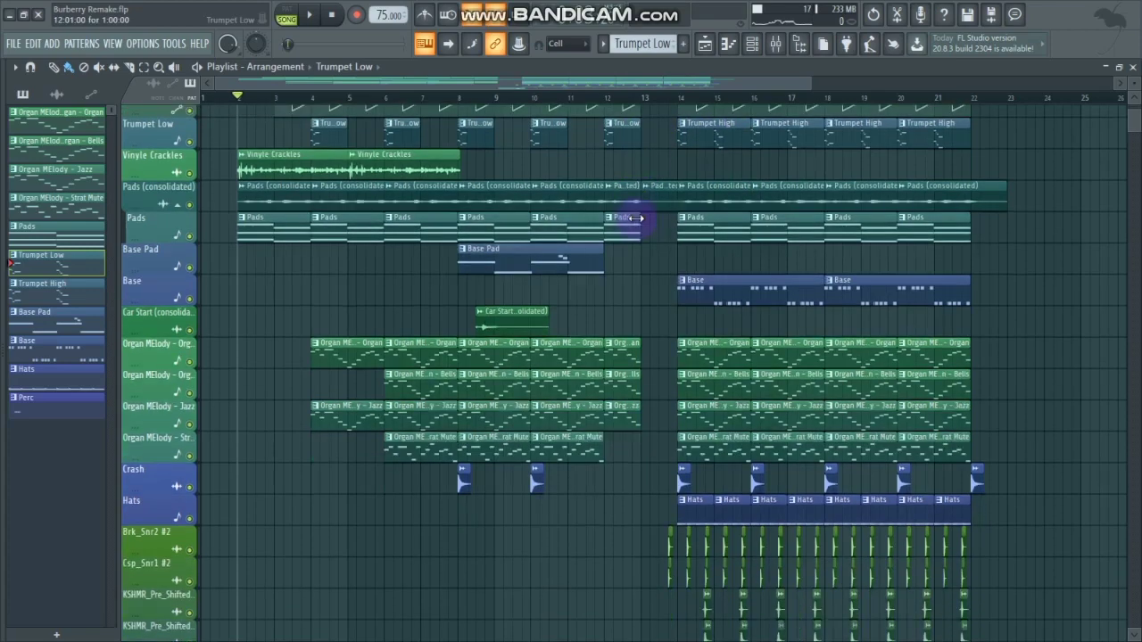
scroll(641, 222, up, 6)
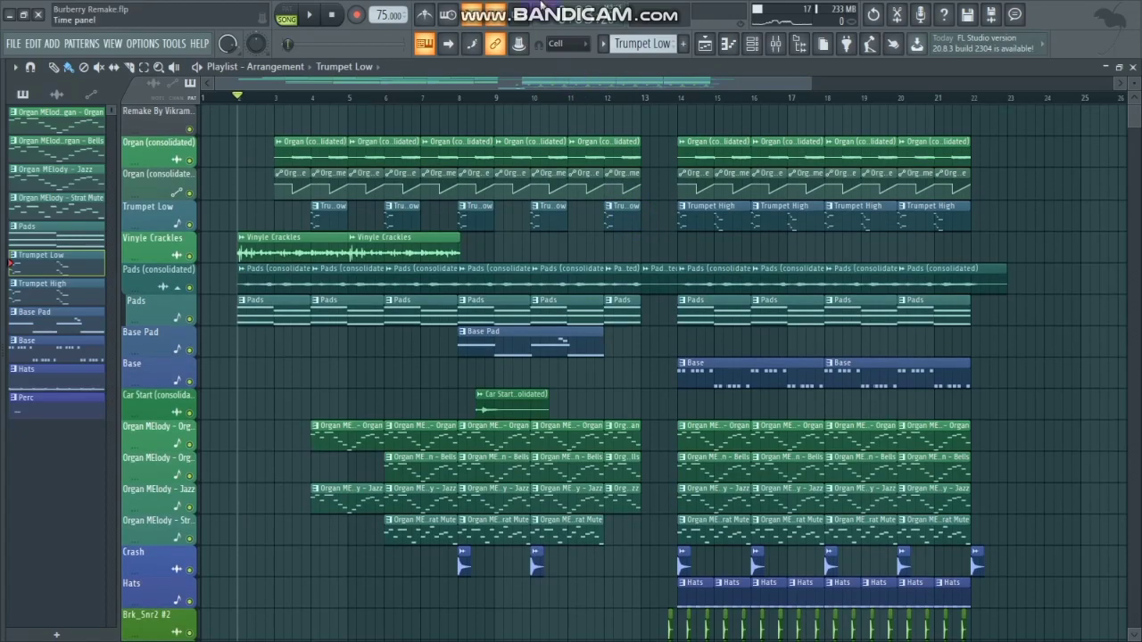
mouse_move(508, 6)
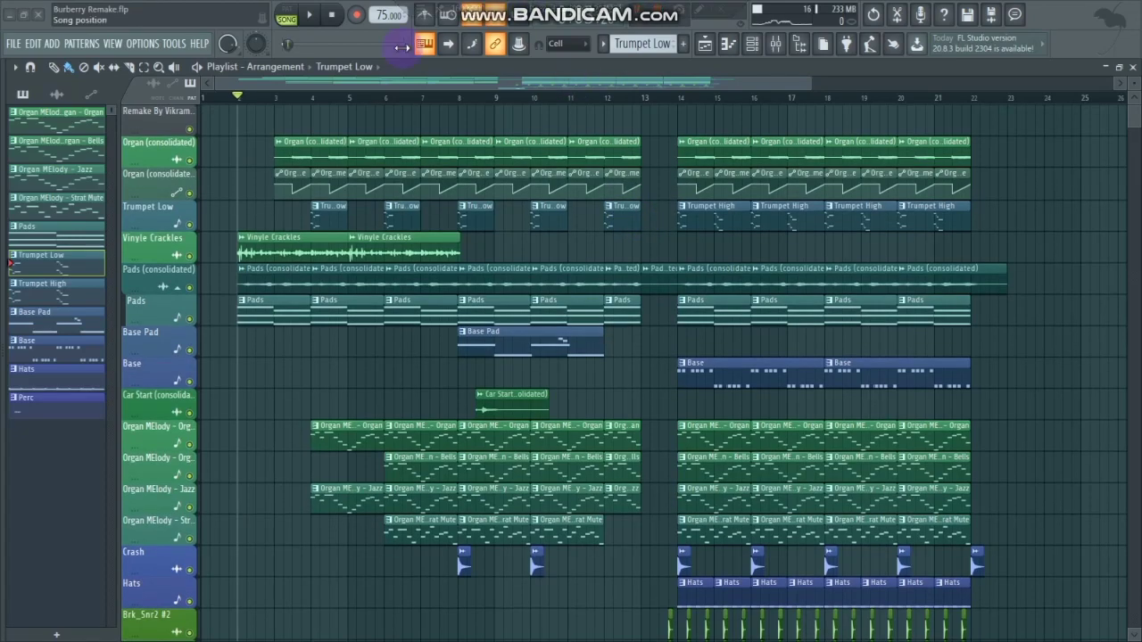
scroll(693, 184, down, 3)
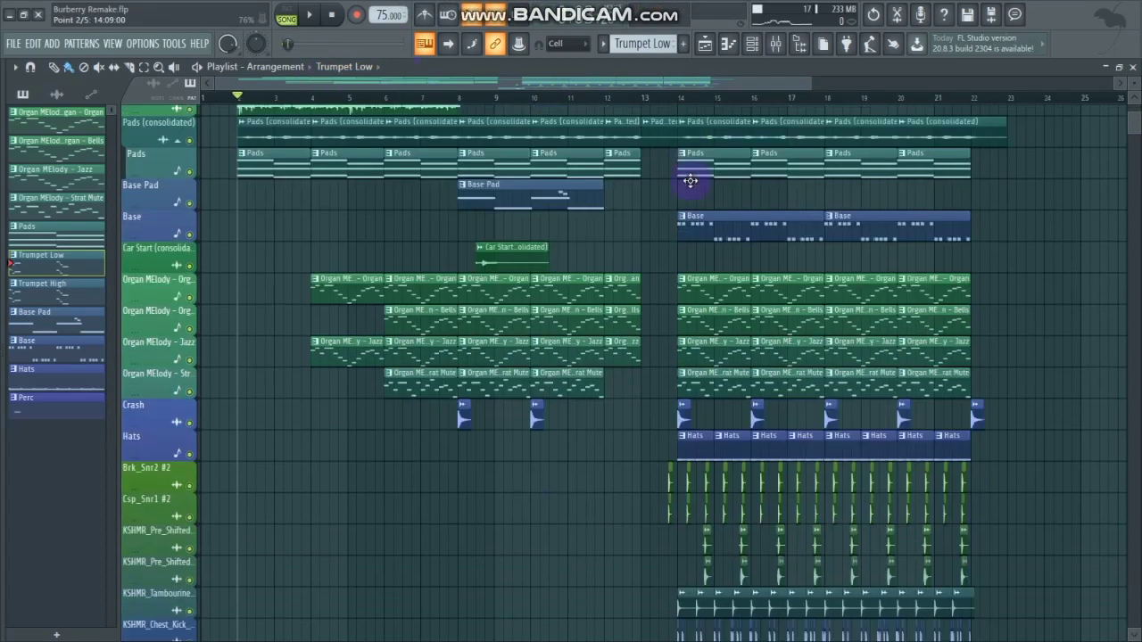
scroll(505, 383, up, 3)
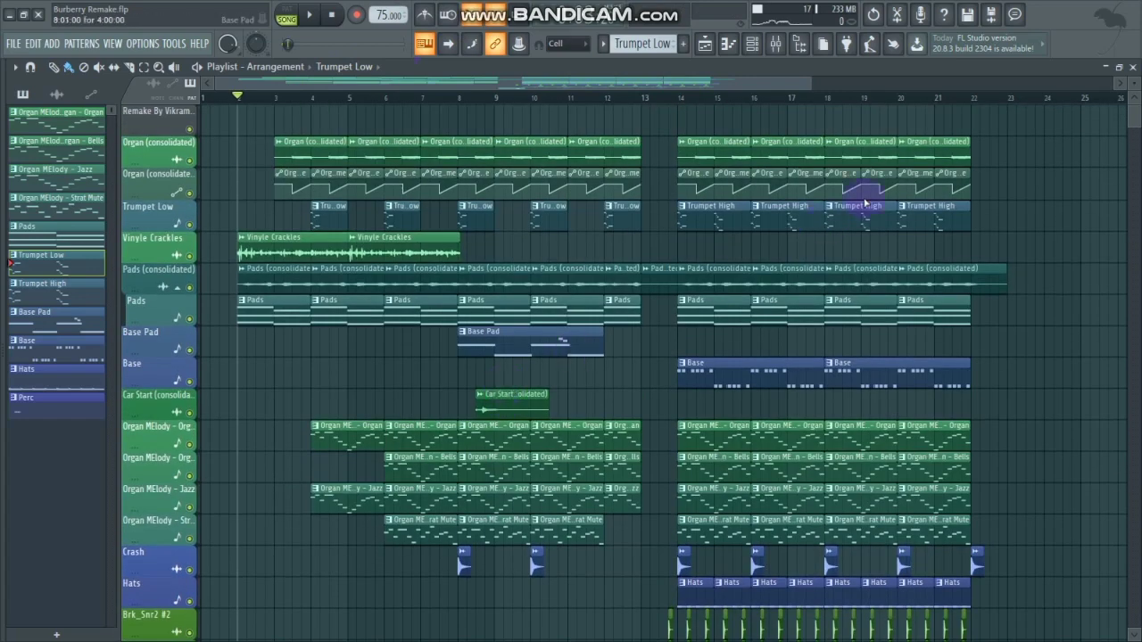
drag(813, 86, 793, 103)
scroll(569, 235, down, 5)
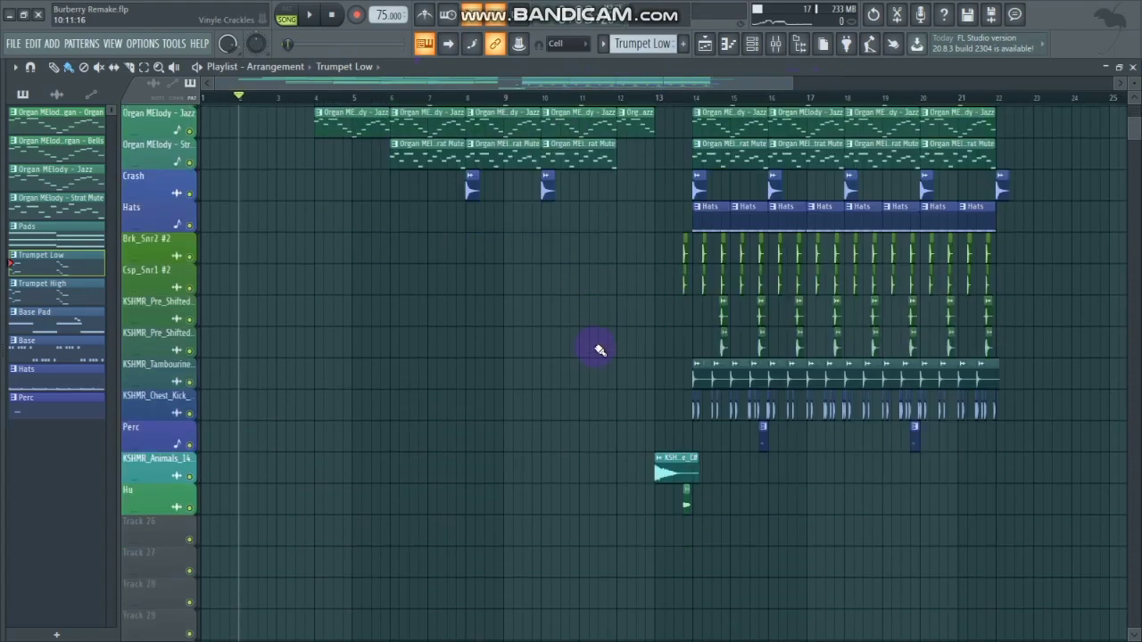
scroll(600, 350, up, 5)
scroll(595, 346, down, 6)
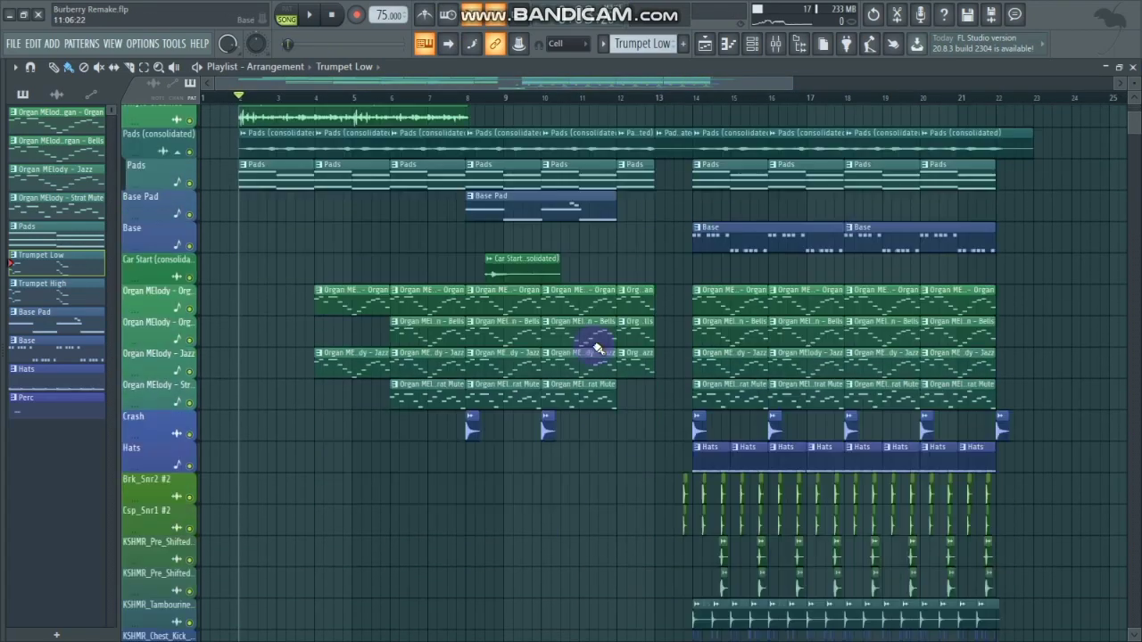
scroll(596, 346, up, 5)
scroll(598, 348, up, 1)
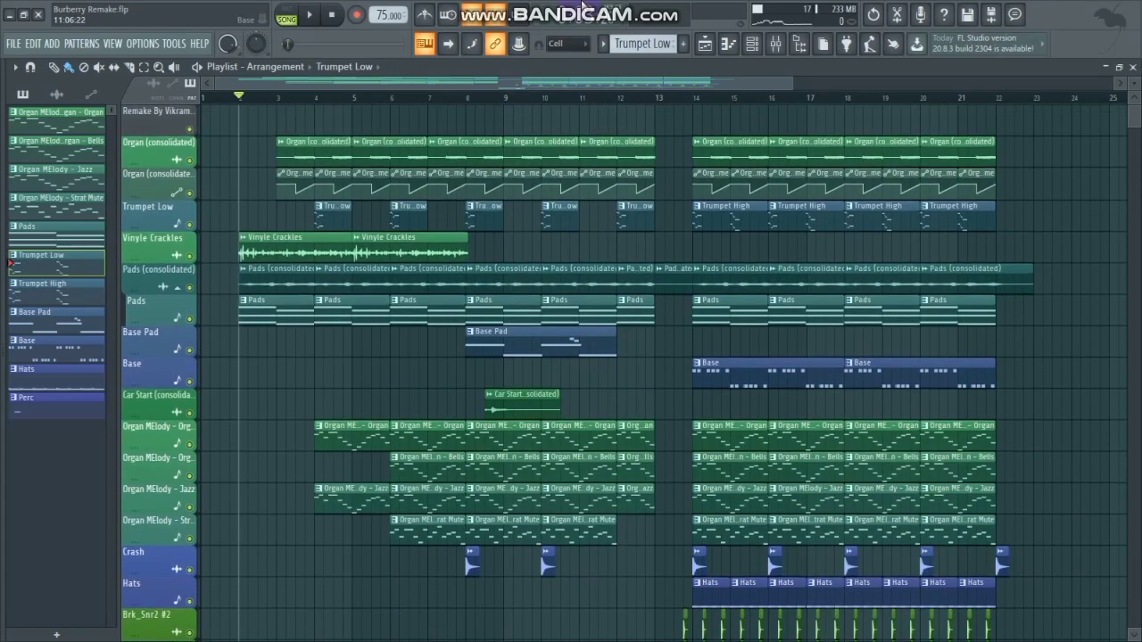
mouse_move(700, 11)
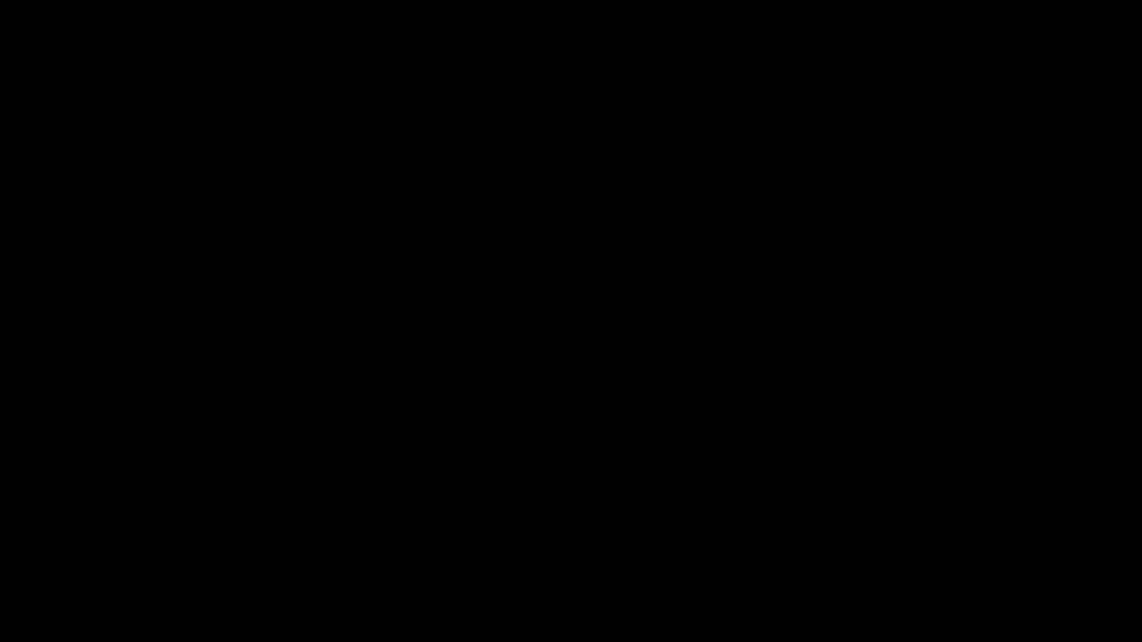